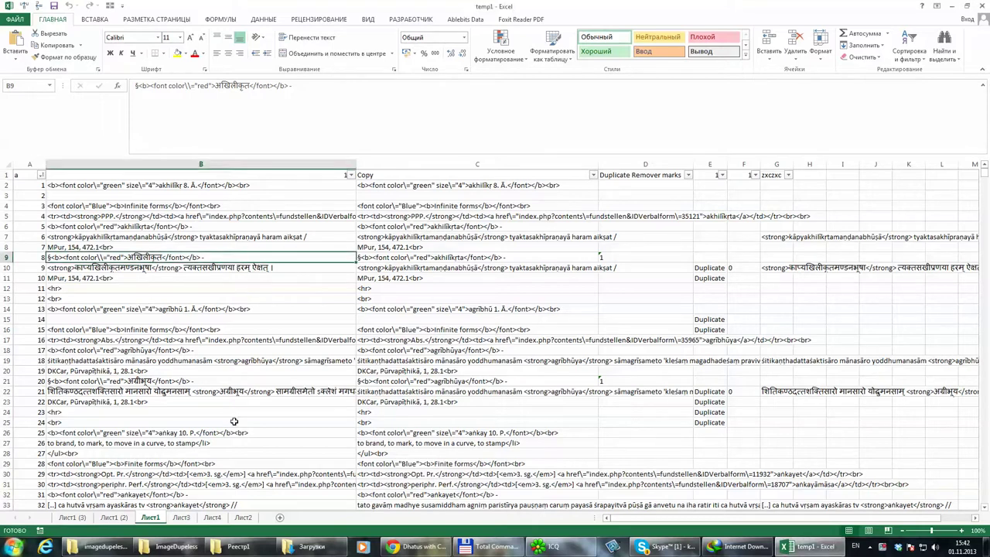
Step: Switch to Chrome to view the Dhatus with Contexts document and the article_all_7.htm page, and return to Excel
{"action": "left_click", "coordinate": [417, 546]}
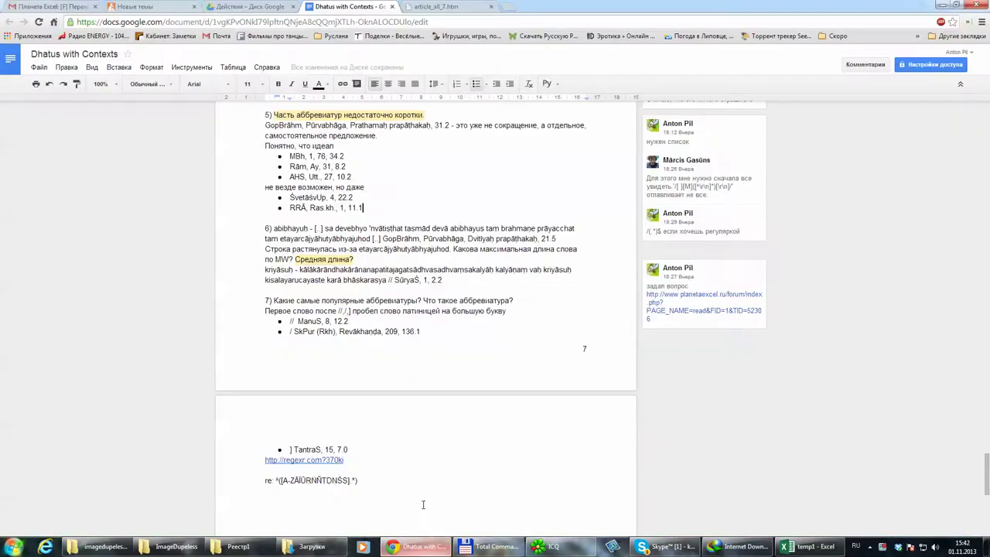
{"action": "left_click", "coordinate": [437, 7]}
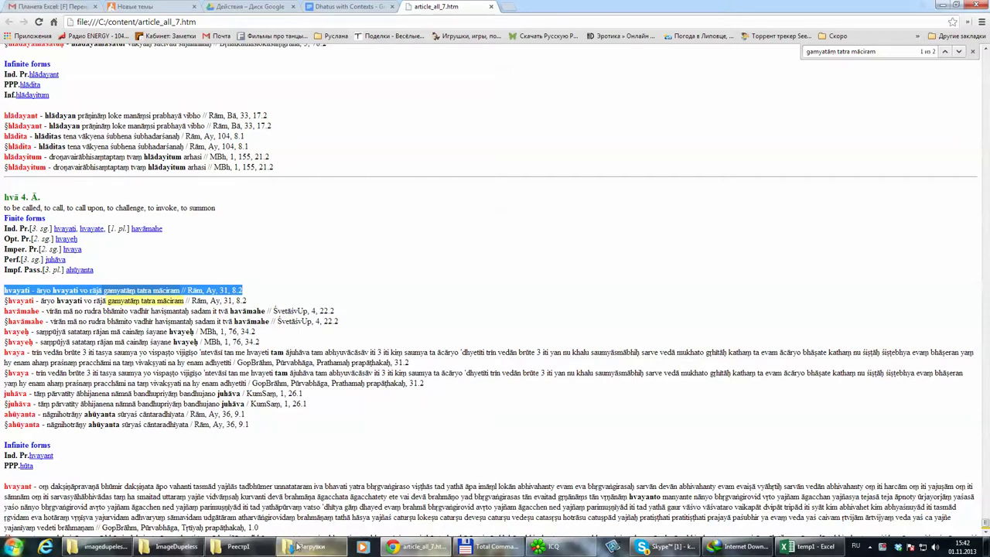
{"action": "left_click", "coordinate": [441, 549]}
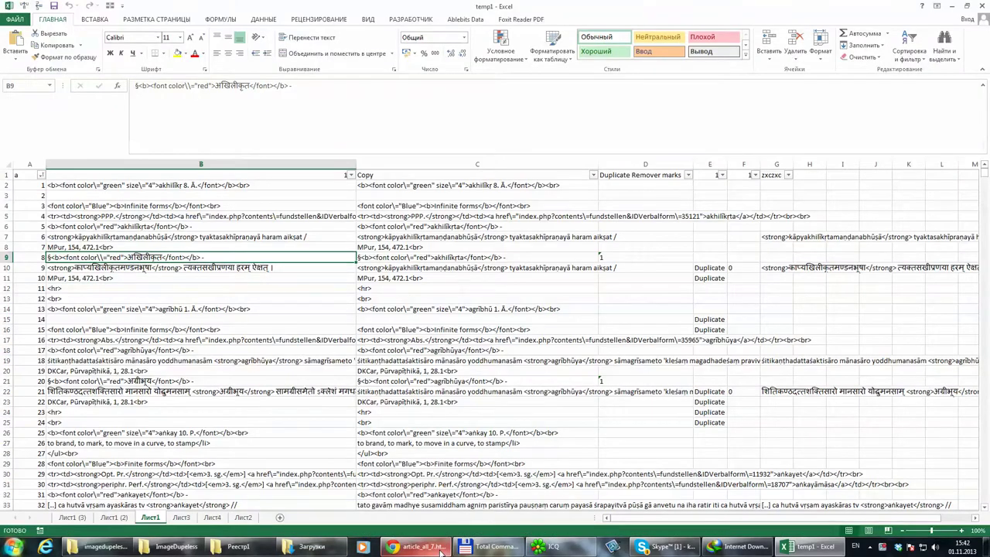
Step: Copy the whole column B of the temp1 workbook
{"action": "left_click", "coordinate": [151, 215]}
{"action": "left_click", "coordinate": [101, 205]}
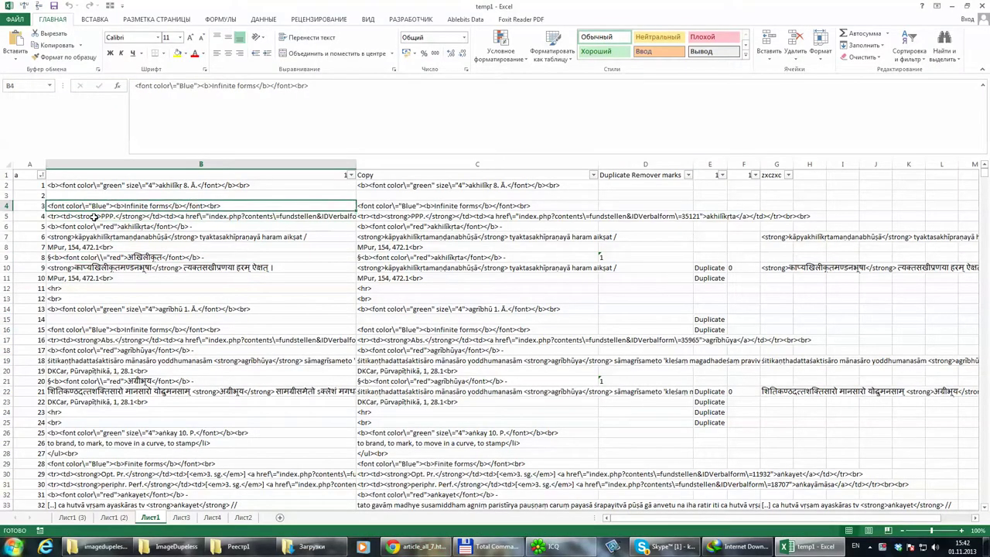
{"action": "left_click", "coordinate": [94, 216]}
{"action": "key", "text": "ctrl+minus"}
{"action": "key", "text": "ctrl+z"}
{"action": "left_click", "coordinate": [87, 237]}
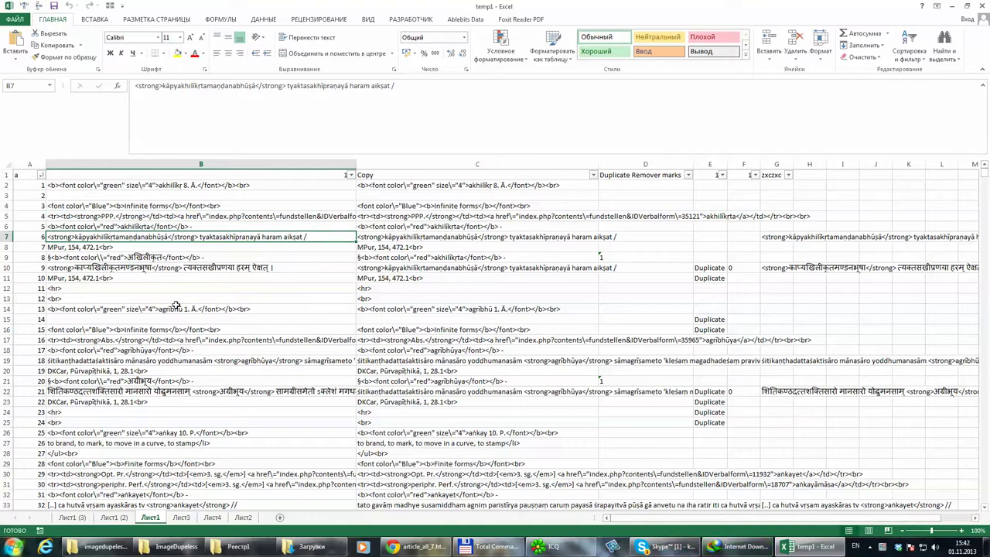
{"action": "left_click", "coordinate": [86, 163]}
{"action": "key", "text": "ctrl+c"}
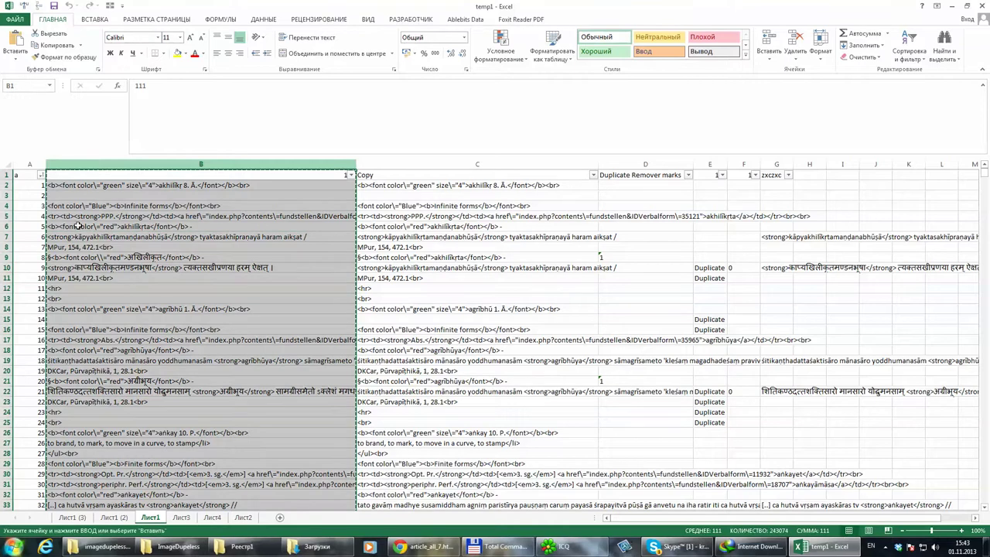
Step: Switch to article_all_7.htm in Chrome and copy the text from the "saṃdhāv 1. Ā." entry through the end of the page
{"action": "left_click", "coordinate": [10, 19]}
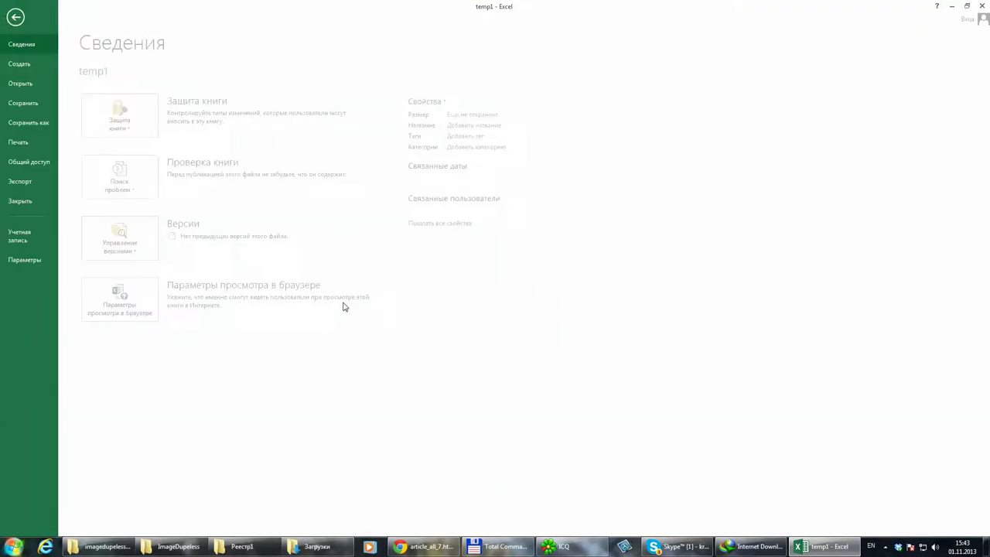
{"action": "left_click", "coordinate": [423, 545]}
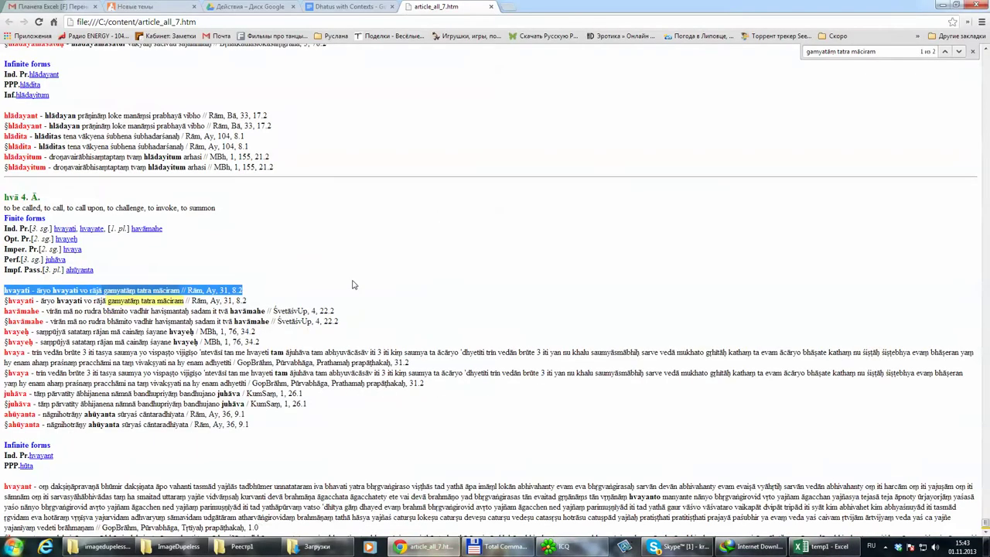
{"action": "left_click", "coordinate": [172, 139]}
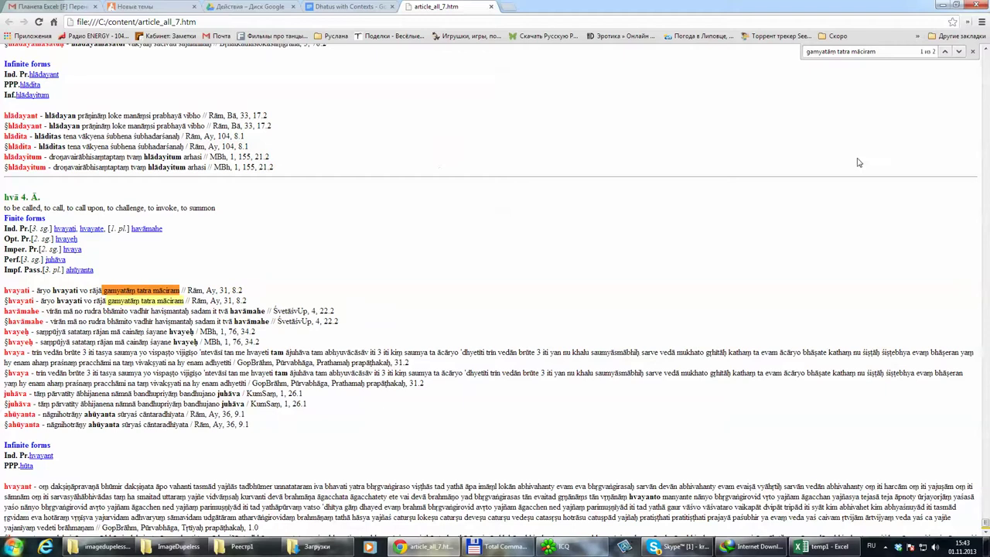
{"action": "left_click_drag", "start_coordinate": [985, 511], "coordinate": [985, 532]}
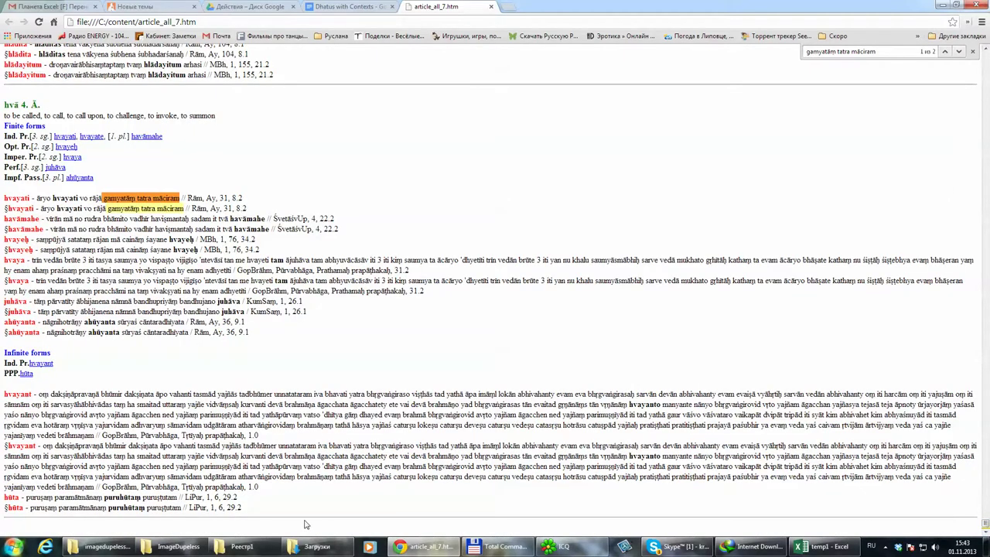
{"action": "left_click_drag", "start_coordinate": [242, 508], "coordinate": [724, 334]}
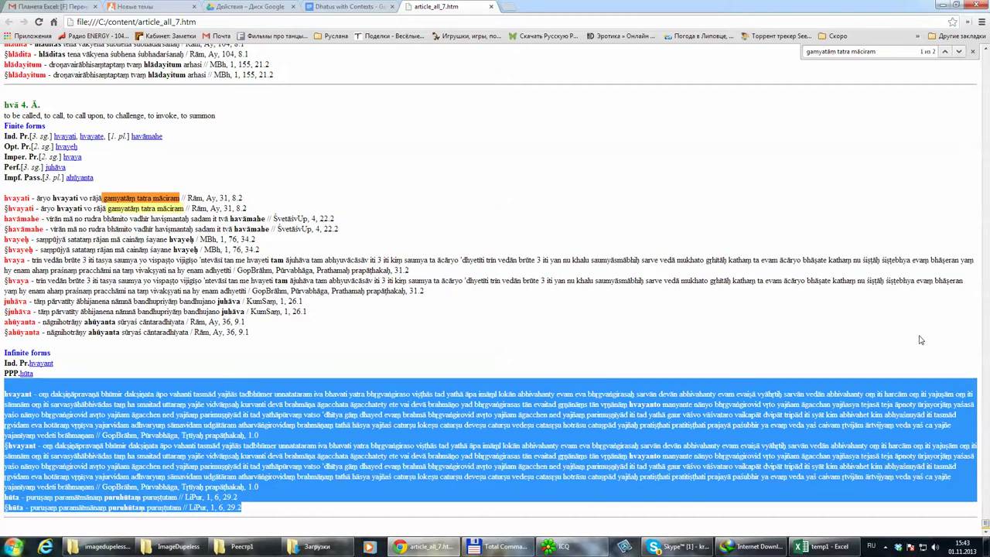
{"action": "left_click_drag", "start_coordinate": [985, 522], "coordinate": [985, 466]}
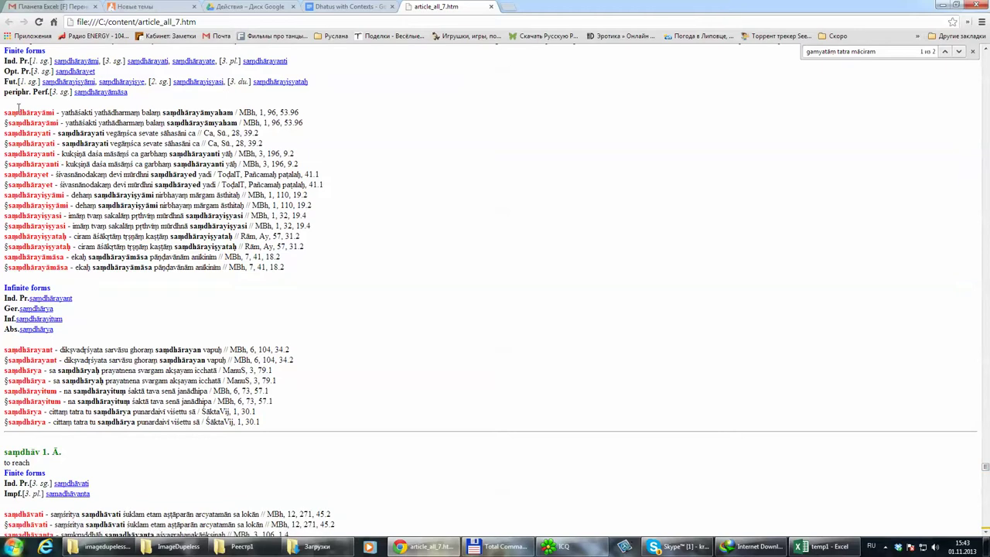
{"action": "triple_click", "coordinate": [25, 450]}
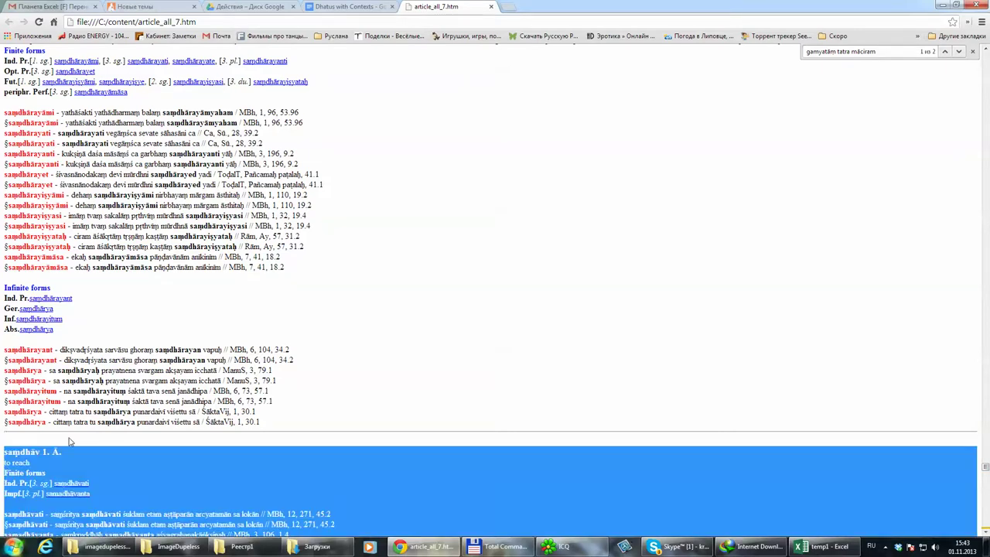
{"action": "right_click", "coordinate": [112, 505]}
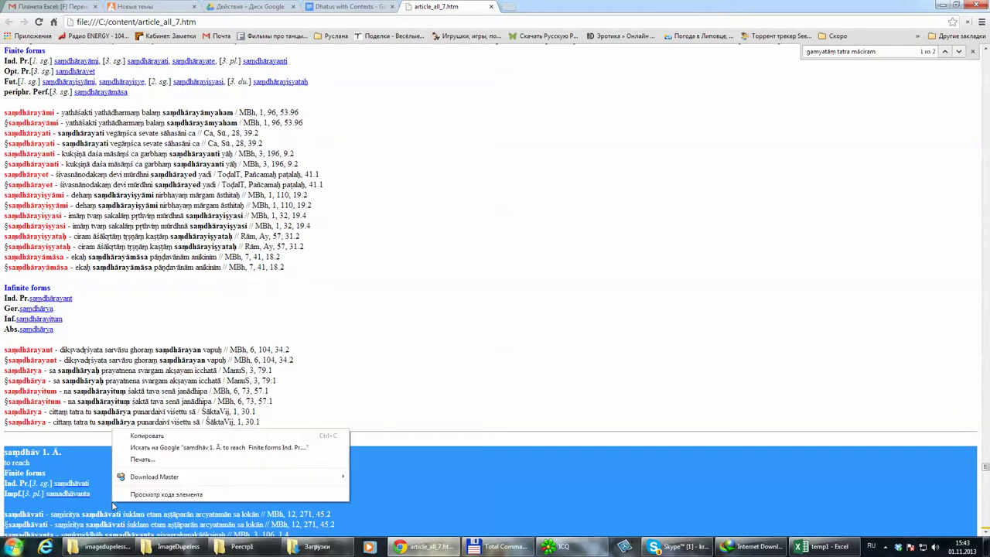
{"action": "left_click", "coordinate": [137, 438]}
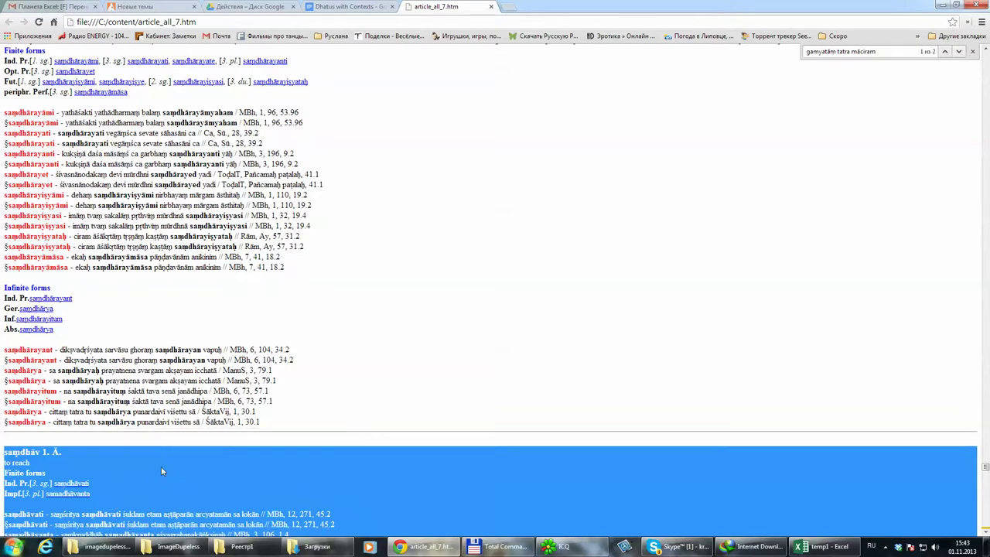
Step: Switch back to Excel, create a blank workbook and paste the copied entries at cell A1 with their source formatting
{"action": "left_click", "coordinate": [823, 546]}
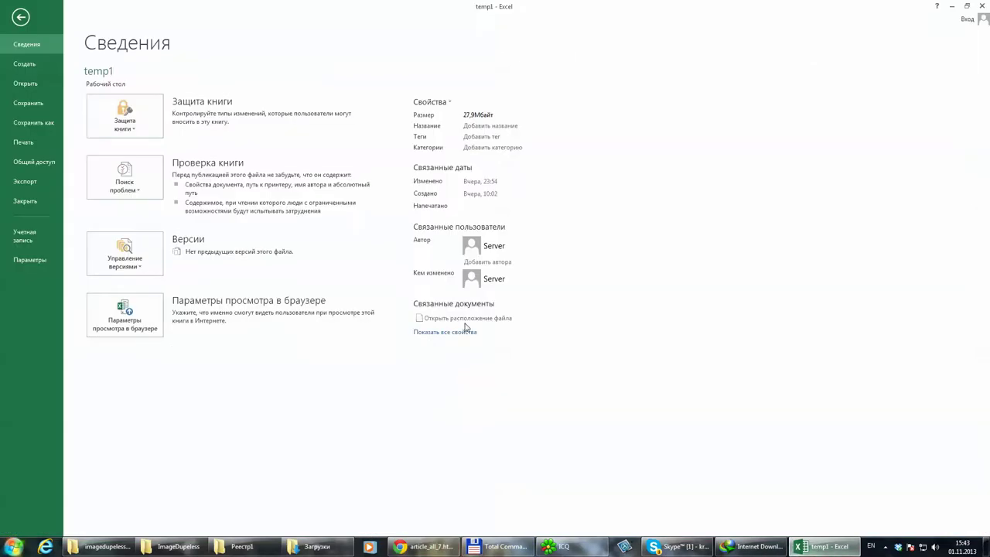
{"action": "left_click", "coordinate": [24, 65]}
{"action": "left_click", "coordinate": [189, 203]}
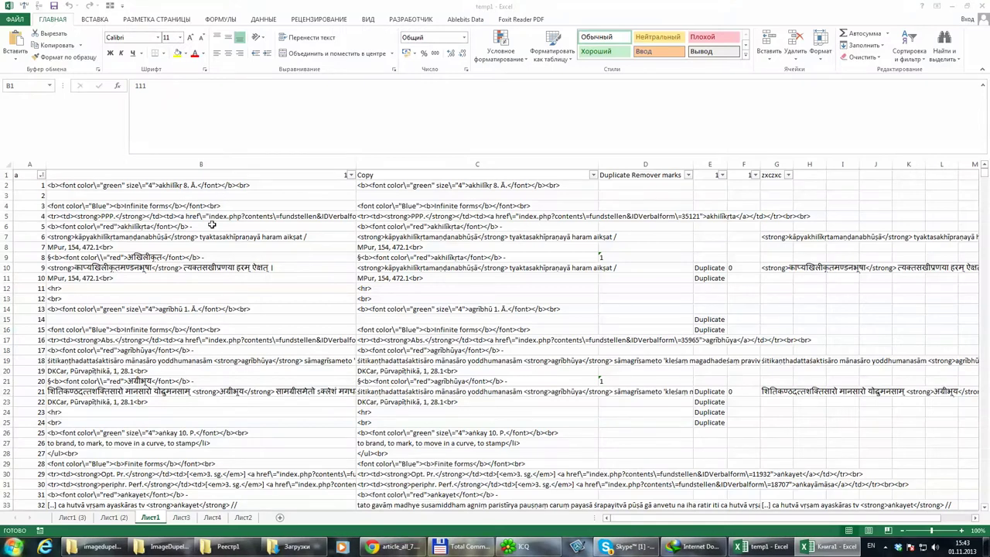
{"action": "left_click", "coordinate": [822, 552]}
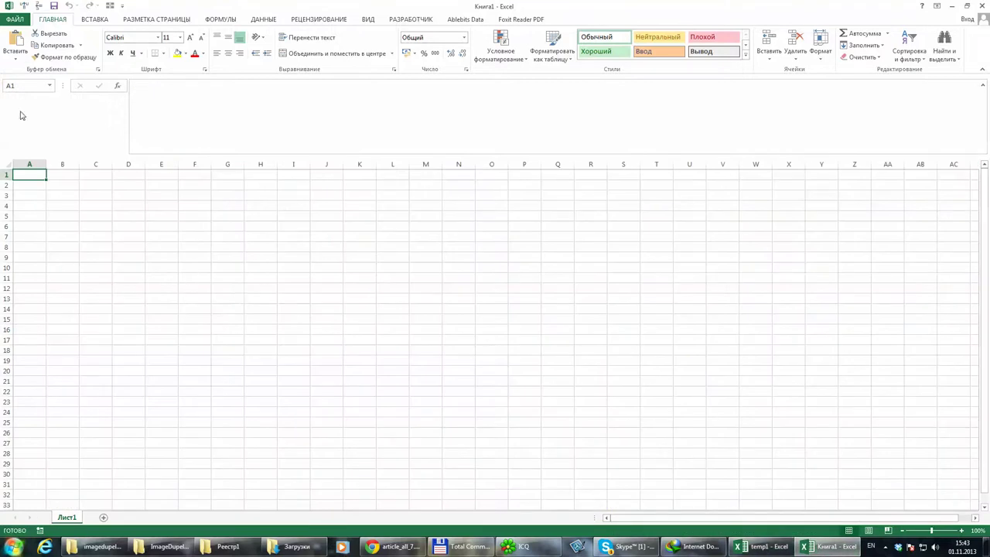
{"action": "left_click", "coordinate": [14, 56]}
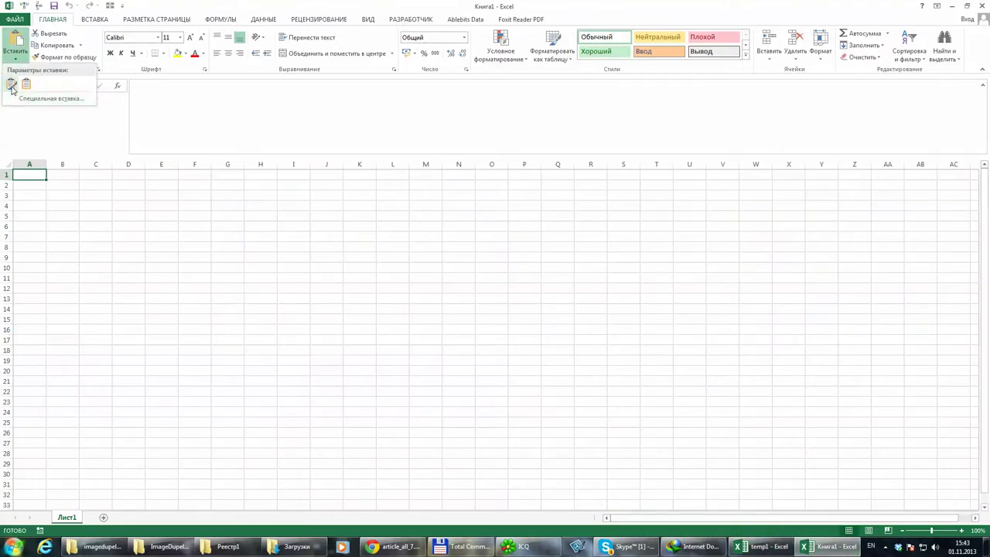
{"action": "left_click", "coordinate": [75, 237]}
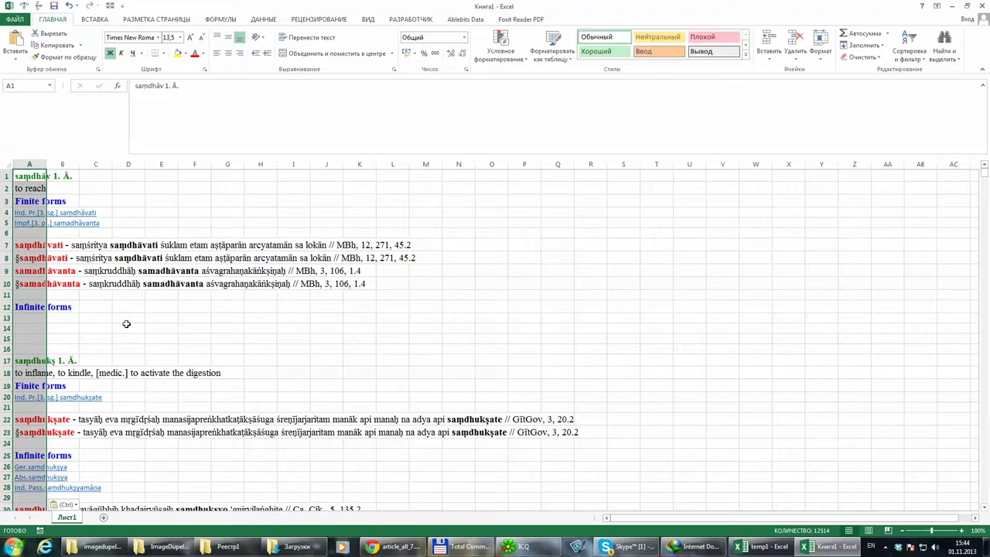
Step: Examine how the source citations follow the single and double slashes in the pasted entries
{"action": "scroll", "coordinate": [137, 304], "scroll_direction": "down", "scroll_amount": 9}
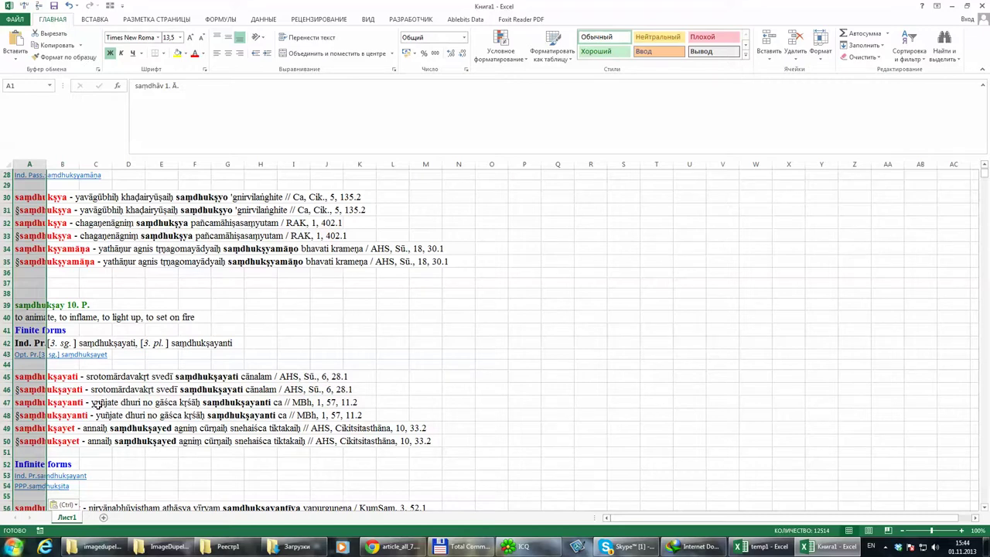
{"action": "scroll", "coordinate": [61, 394], "scroll_direction": "down", "scroll_amount": 1}
{"action": "scroll", "coordinate": [61, 395], "scroll_direction": "down", "scroll_amount": 3}
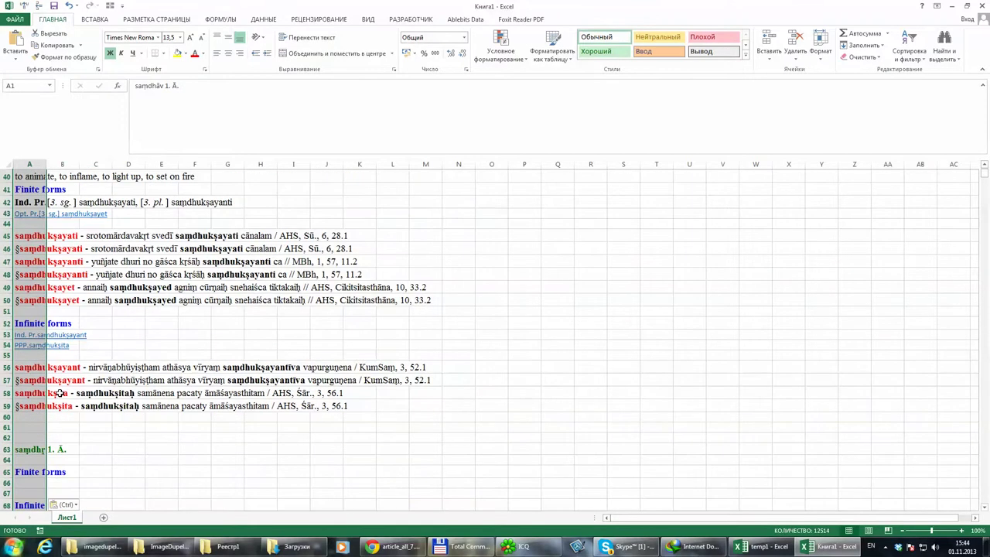
{"action": "scroll", "coordinate": [60, 393], "scroll_direction": "up", "scroll_amount": 13}
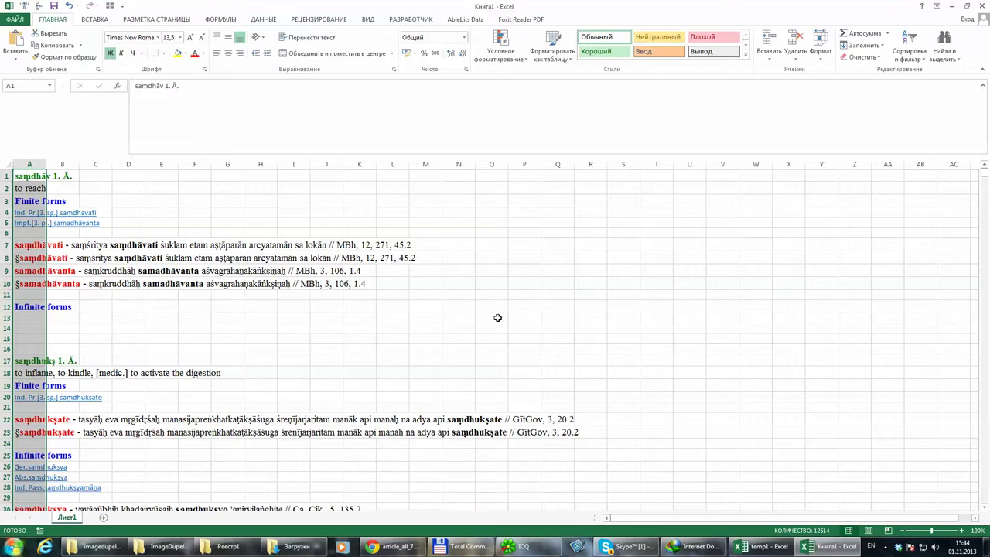
{"action": "scroll", "coordinate": [219, 265], "scroll_direction": "down", "scroll_amount": 12}
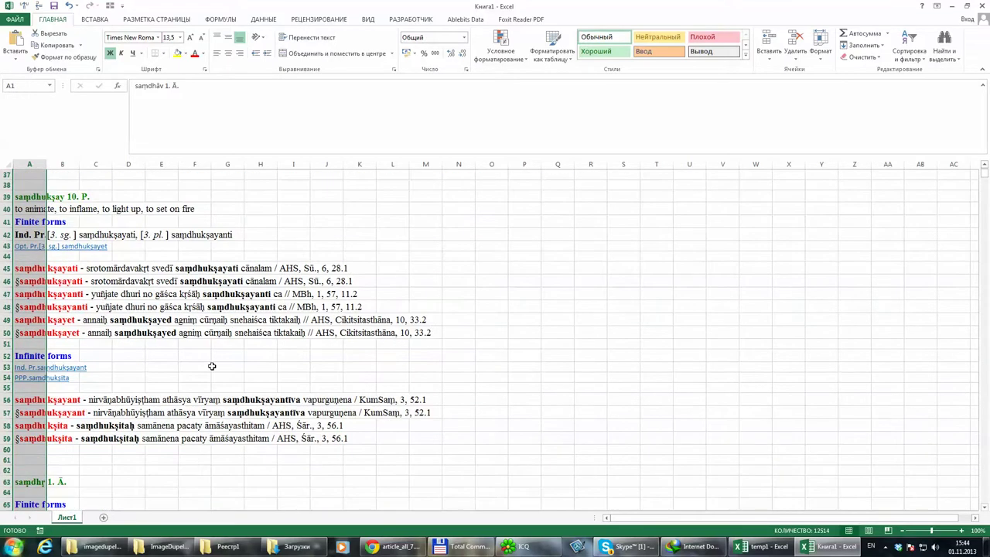
{"action": "scroll", "coordinate": [124, 258], "scroll_direction": "up", "scroll_amount": 12}
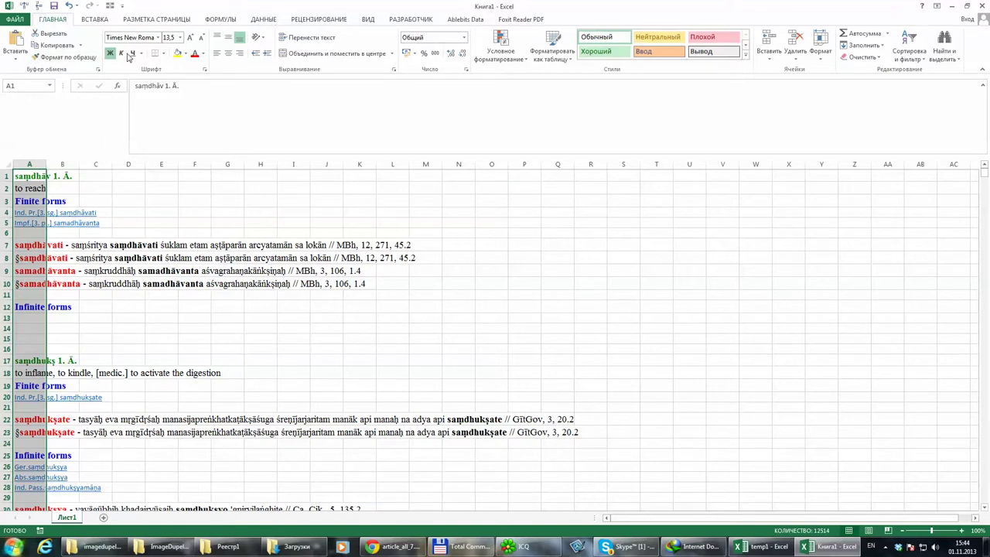
Step: Split column A with Text to Columns, using "/" as an additional delimiter and treating consecutive delimiters as one
{"action": "left_click", "coordinate": [262, 18]}
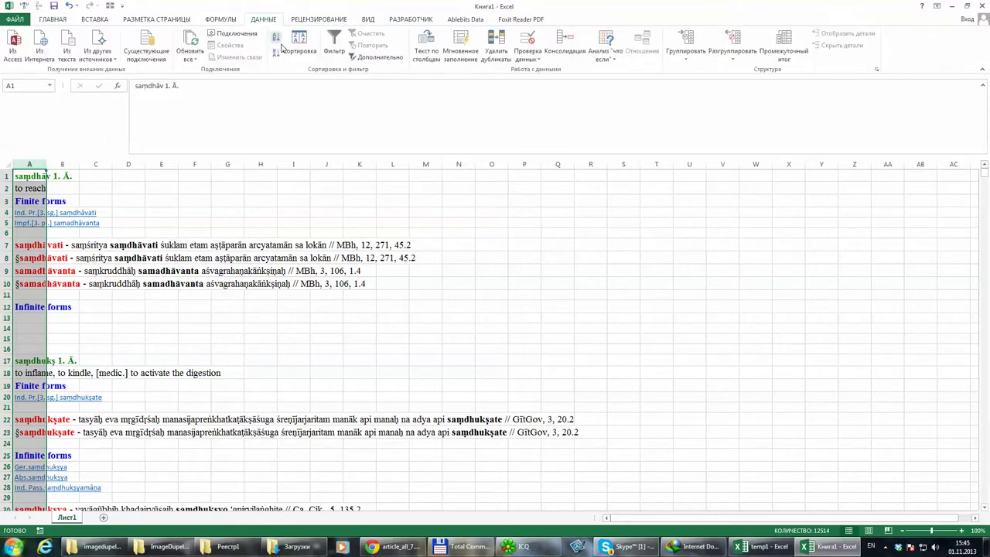
{"action": "left_click", "coordinate": [427, 43]}
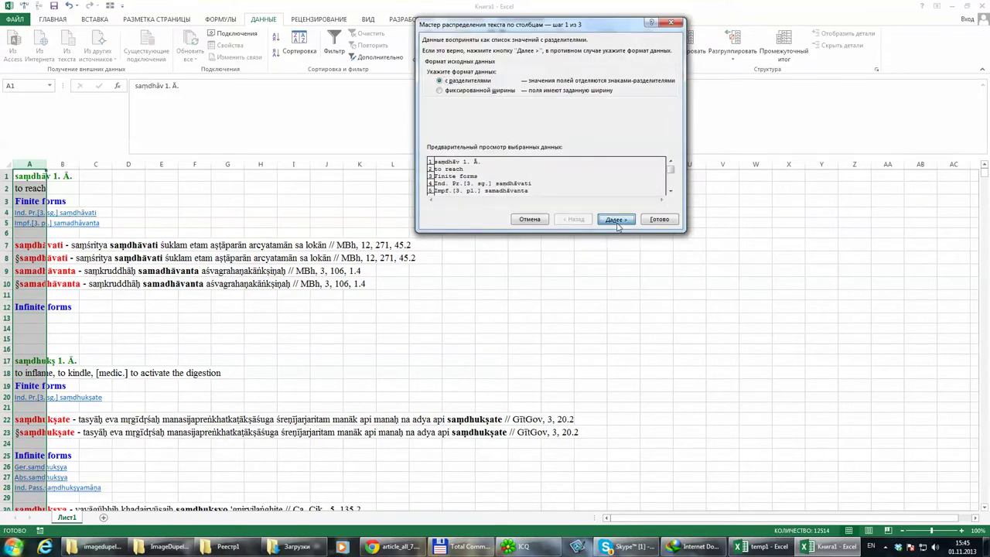
{"action": "left_click", "coordinate": [614, 219]}
{"action": "left_click", "coordinate": [431, 110]}
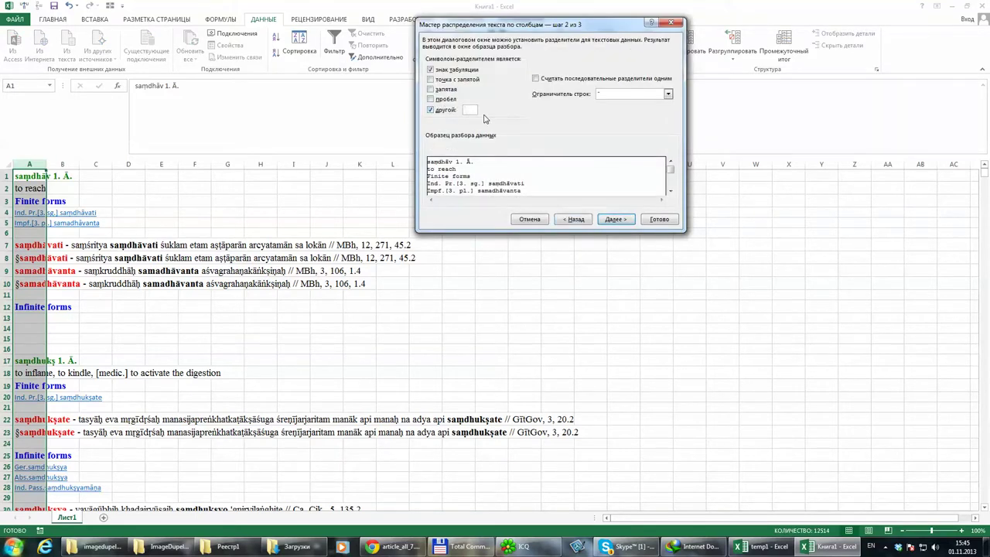
{"action": "left_click", "coordinate": [562, 80]}
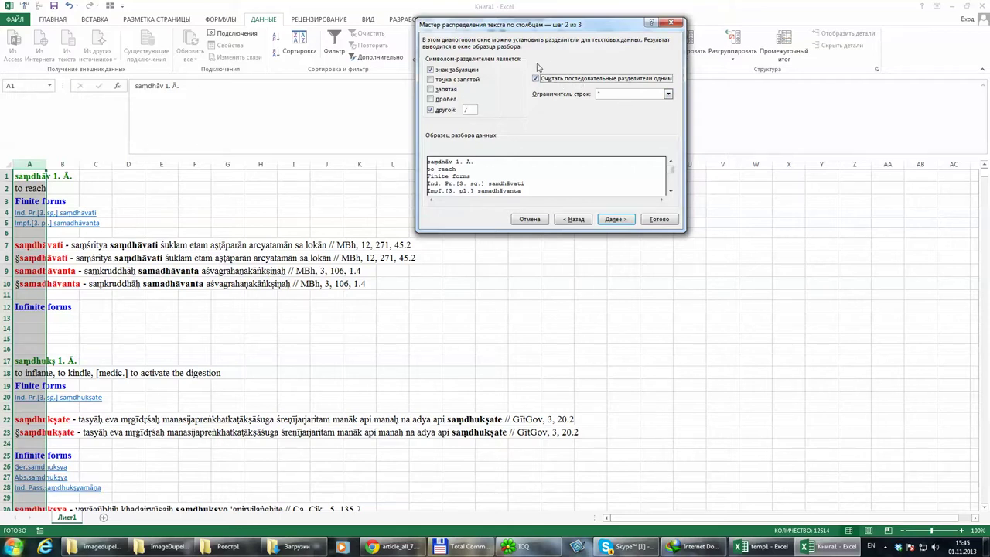
{"action": "left_click", "coordinate": [617, 222]}
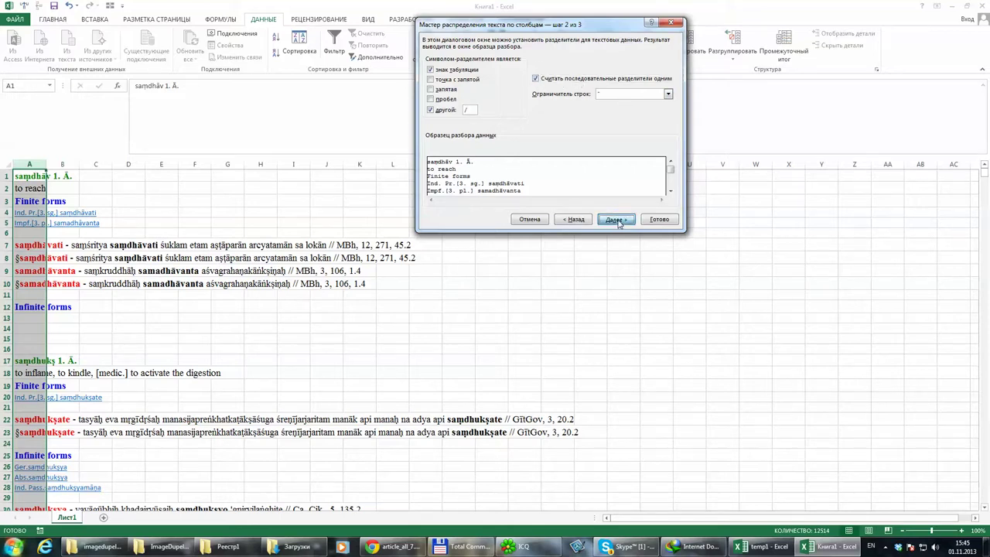
{"action": "left_click", "coordinate": [659, 220]}
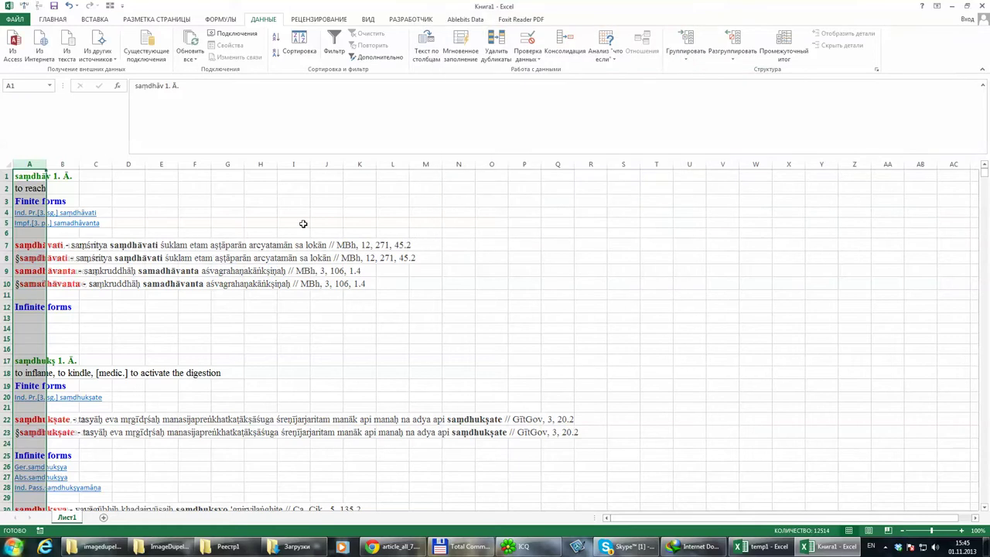
Step: Widen column A to fit the example sentences and review the citations split into column B
{"action": "left_click_drag", "start_coordinate": [47, 164], "coordinate": [614, 178]}
{"action": "left_click", "coordinate": [688, 232]}
{"action": "scroll", "coordinate": [733, 263], "scroll_direction": "down", "scroll_amount": 1}
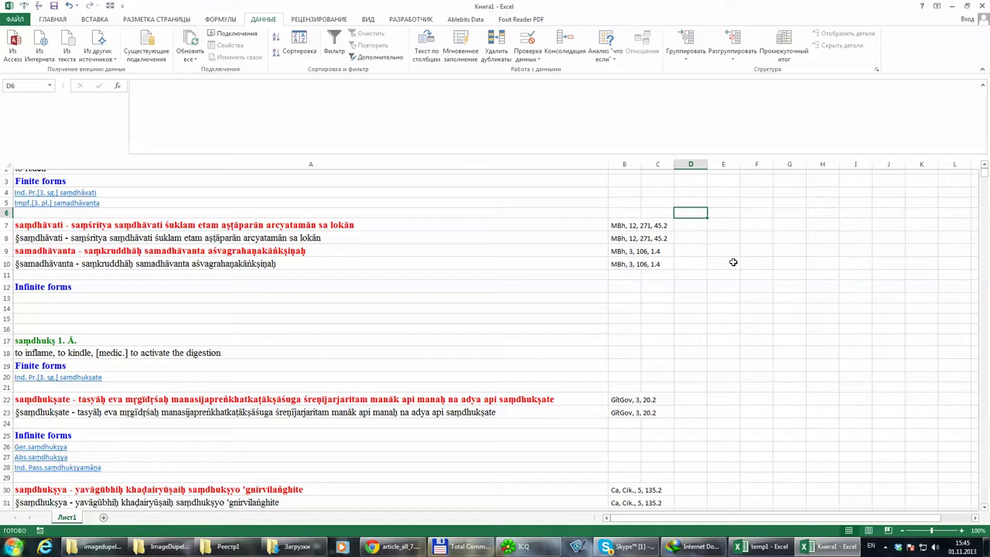
{"action": "scroll", "coordinate": [789, 298], "scroll_direction": "down", "scroll_amount": 20}
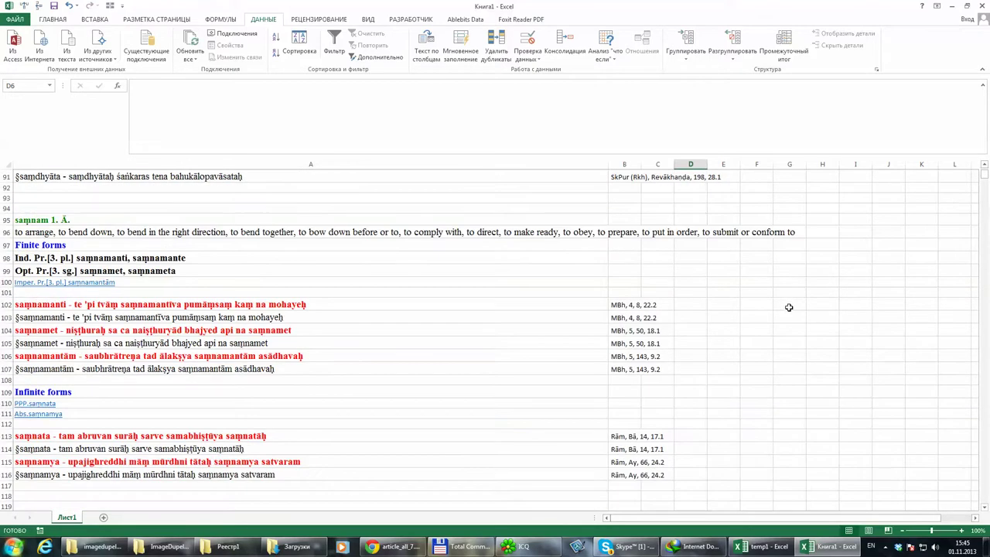
Step: Copy the citations in column B and paste them into column A of a new worksheet
{"action": "mouse_move", "coordinate": [983, 177]}
{"action": "left_mouse_down"}
{"action": "mouse_move", "coordinate": [980, 250]}
{"action": "mouse_move", "coordinate": [983, 171]}
{"action": "left_mouse_up"}
{"action": "left_click", "coordinate": [623, 160]}
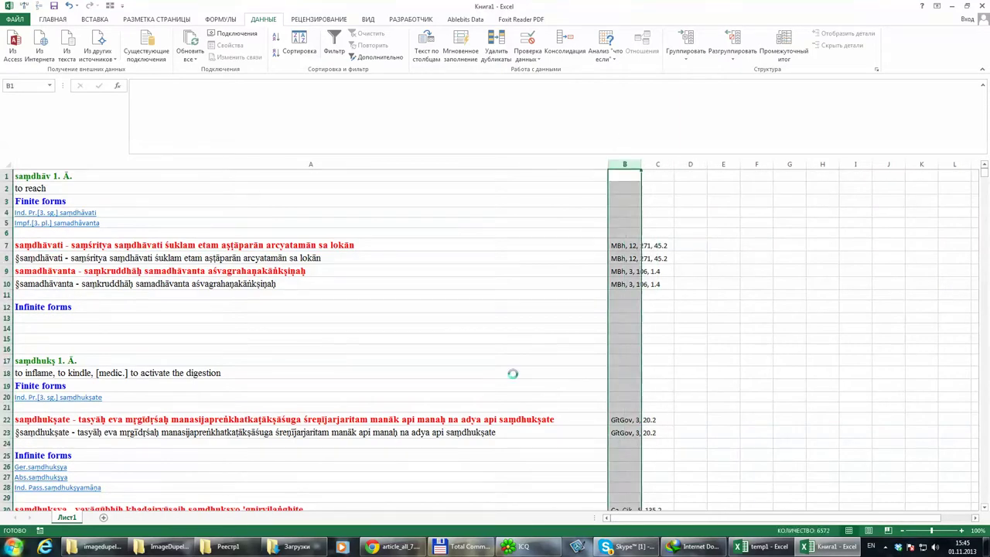
{"action": "key", "text": "ctrl+c"}
{"action": "left_click", "coordinate": [103, 517]}
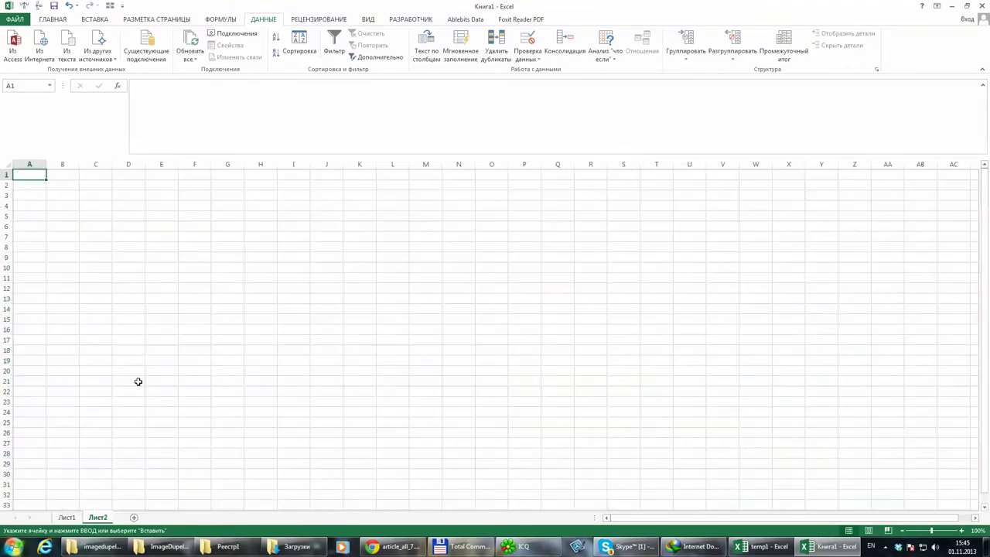
{"action": "key", "text": "ctrl+v"}
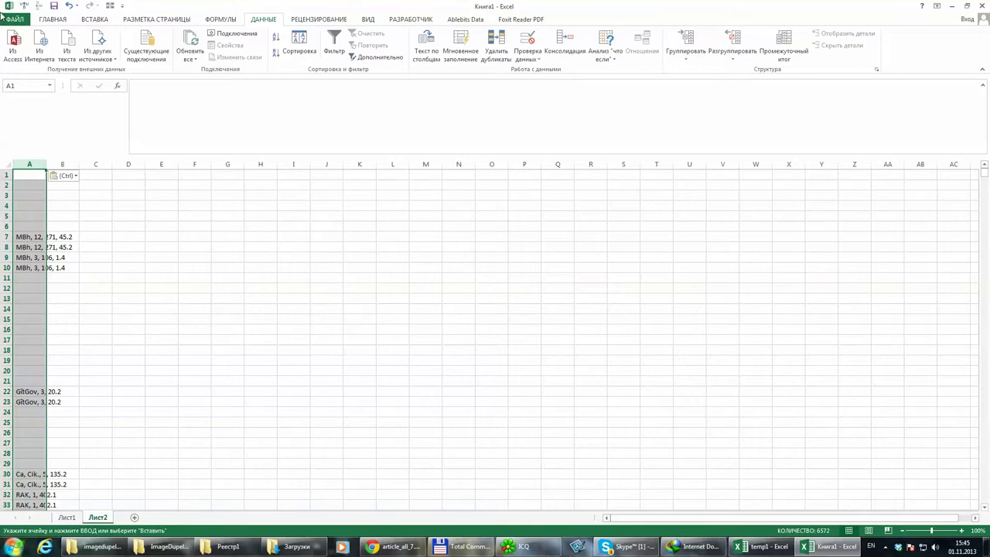
Step: Sort the pasted citations in column A from A to Z and review the sorted list
{"action": "left_click", "coordinate": [50, 19]}
{"action": "left_click", "coordinate": [916, 50]}
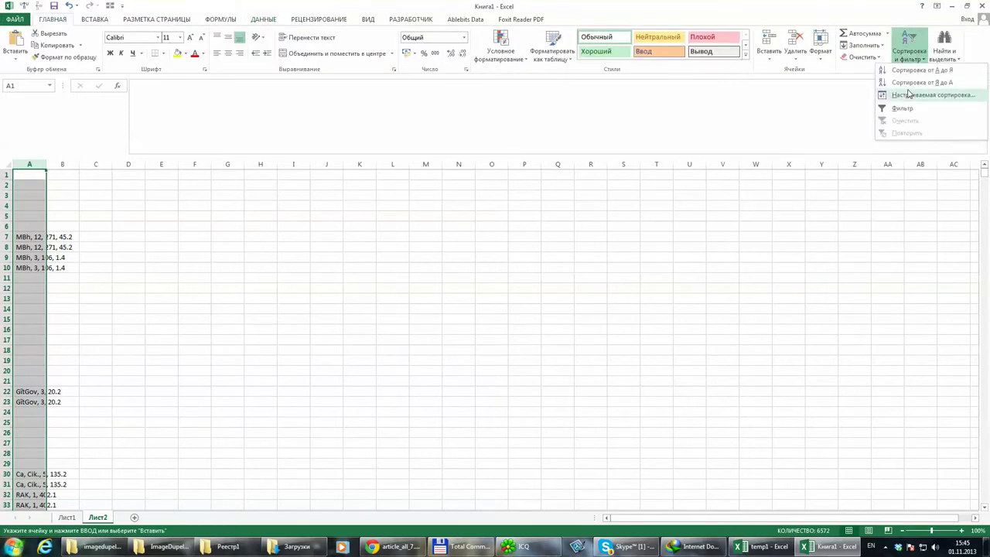
{"action": "left_click", "coordinate": [918, 69]}
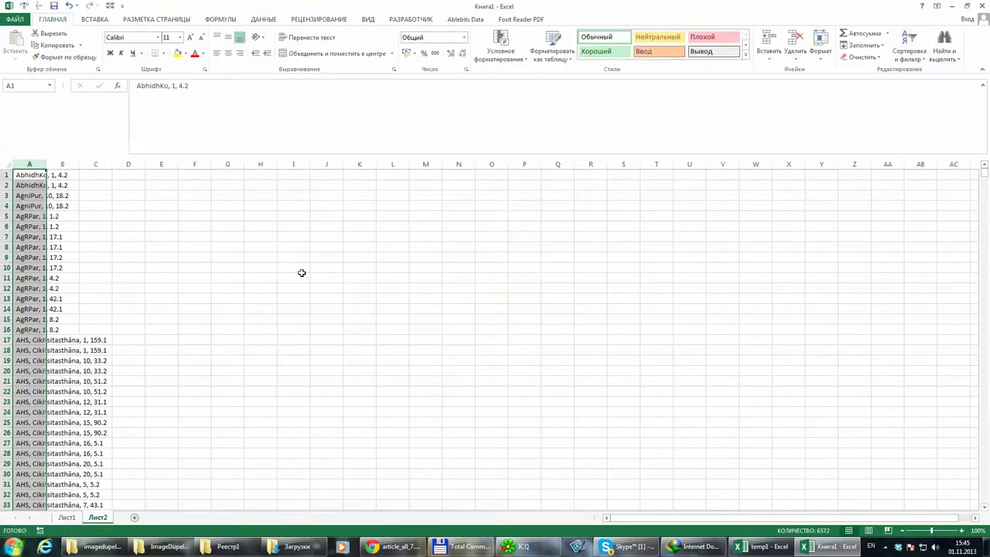
{"action": "left_click", "coordinate": [227, 237]}
{"action": "left_click_drag", "start_coordinate": [986, 181], "coordinate": [968, 111]}
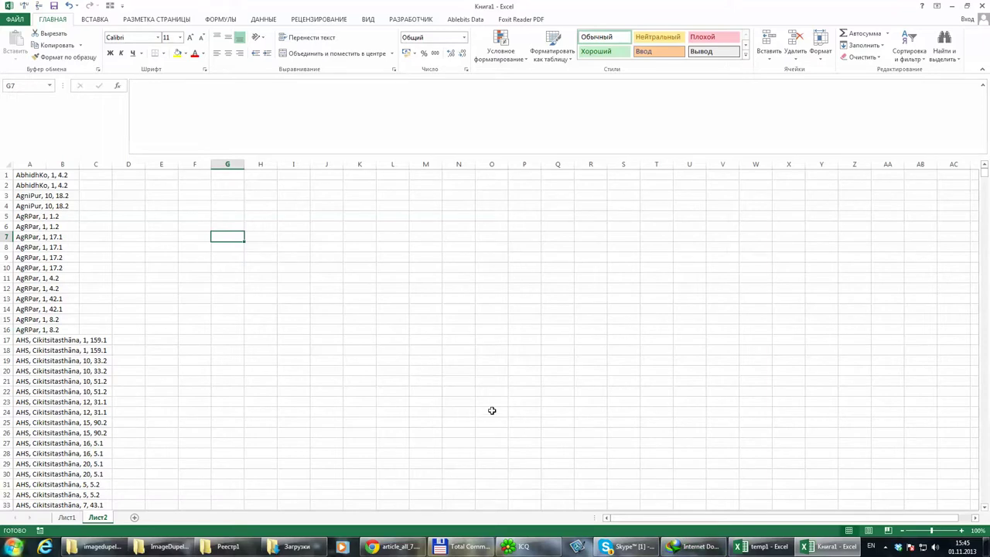
{"action": "left_click", "coordinate": [523, 401]}
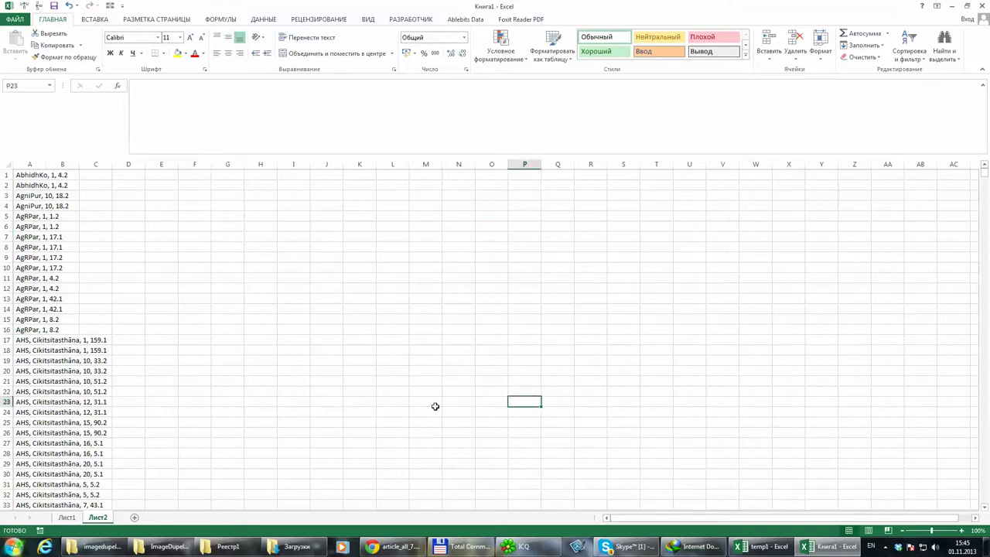
Step: Copy column B from the temp1 workbook into column A of another new sheet in Книга1 and widen that column
{"action": "left_click", "coordinate": [762, 545]}
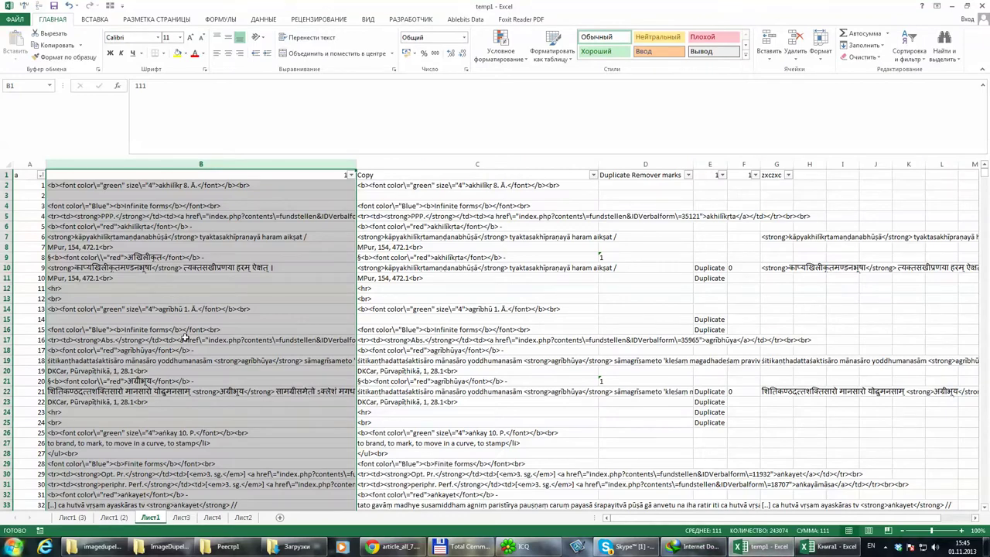
{"action": "key", "text": "ctrl+c"}
{"action": "left_click", "coordinate": [851, 548]}
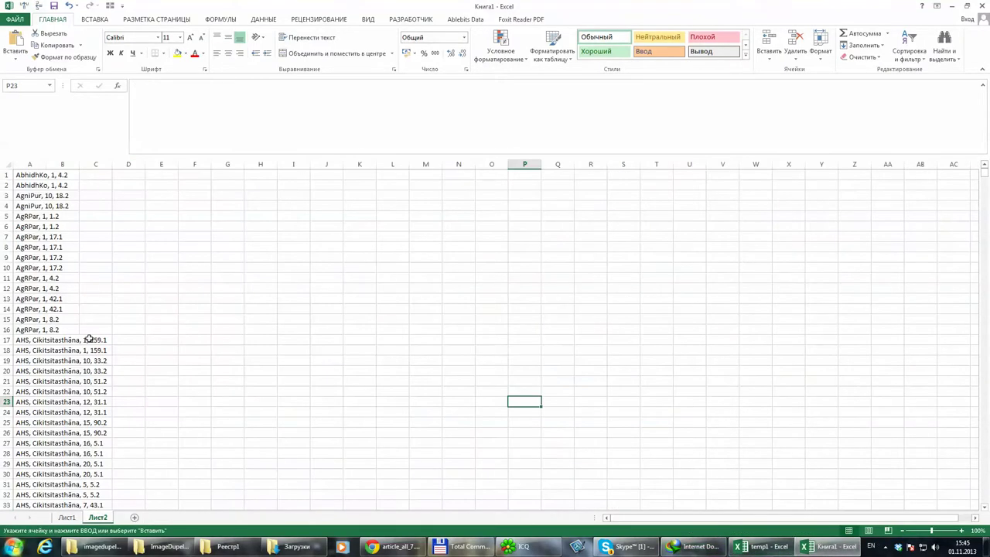
{"action": "left_click", "coordinate": [134, 517]}
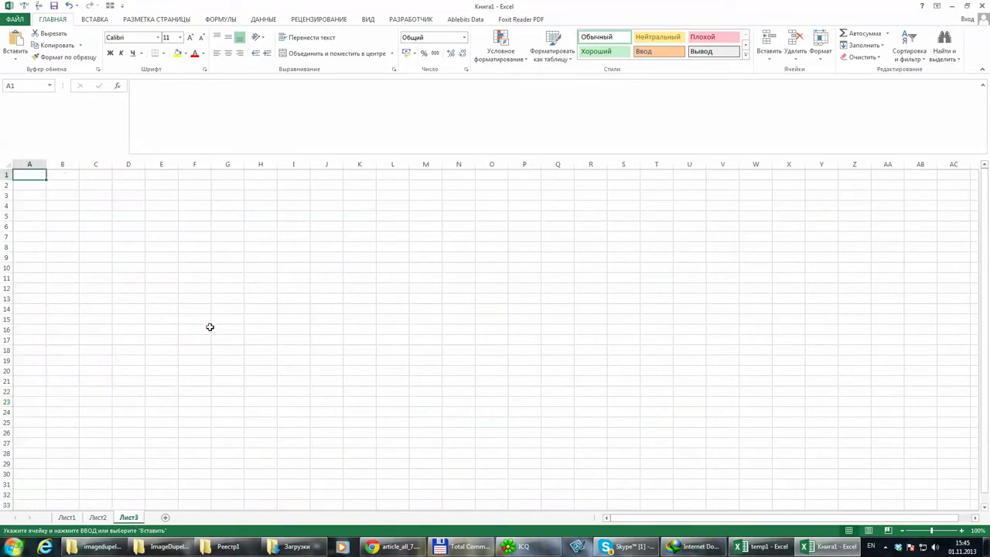
{"action": "key", "text": "ctrl+space"}
{"action": "key", "text": "ctrl+v"}
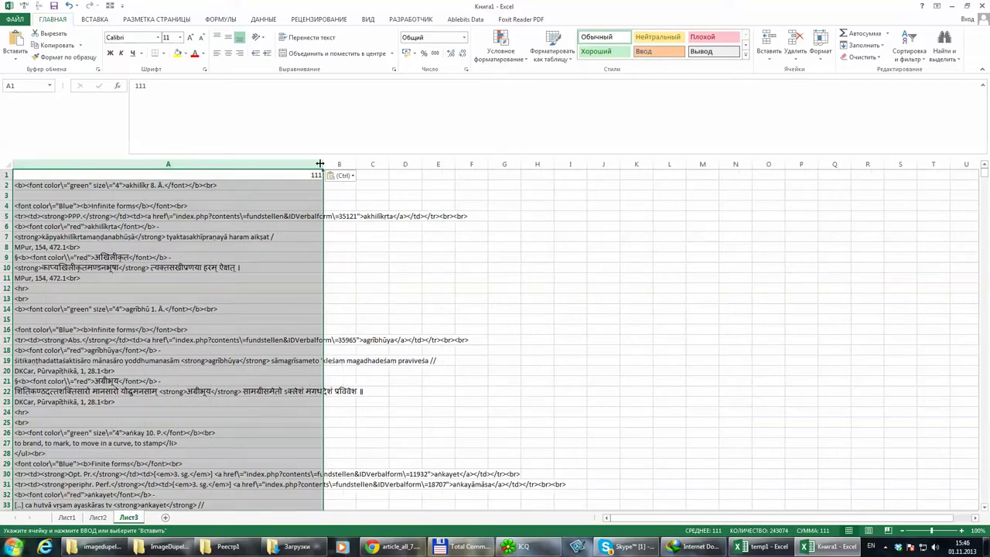
{"action": "left_click_drag", "start_coordinate": [323, 164], "coordinate": [535, 164]}
Step: Examine where the capitalised source citation rows occur among the HTML-tagged entries in column A
{"action": "left_click", "coordinate": [35, 257]}
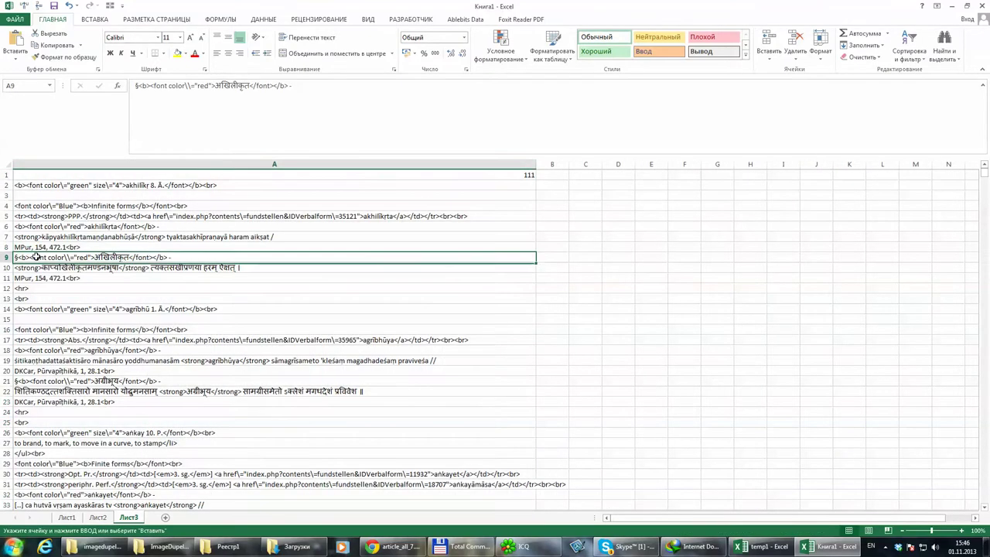
{"action": "left_click", "coordinate": [17, 245]}
{"action": "scroll", "coordinate": [48, 305], "scroll_direction": "down", "scroll_amount": 2}
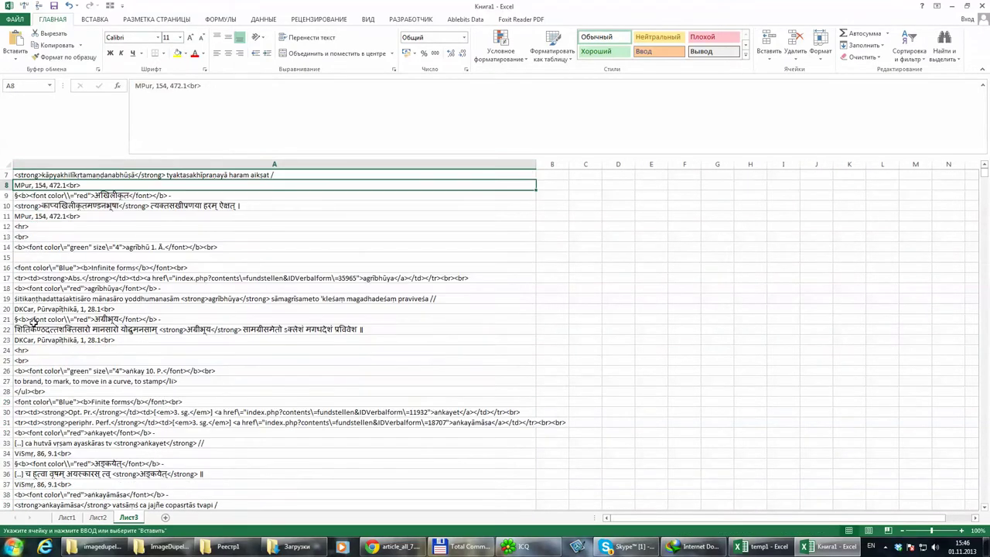
{"action": "left_click", "coordinate": [36, 309]}
{"action": "scroll", "coordinate": [58, 352], "scroll_direction": "down", "scroll_amount": 2}
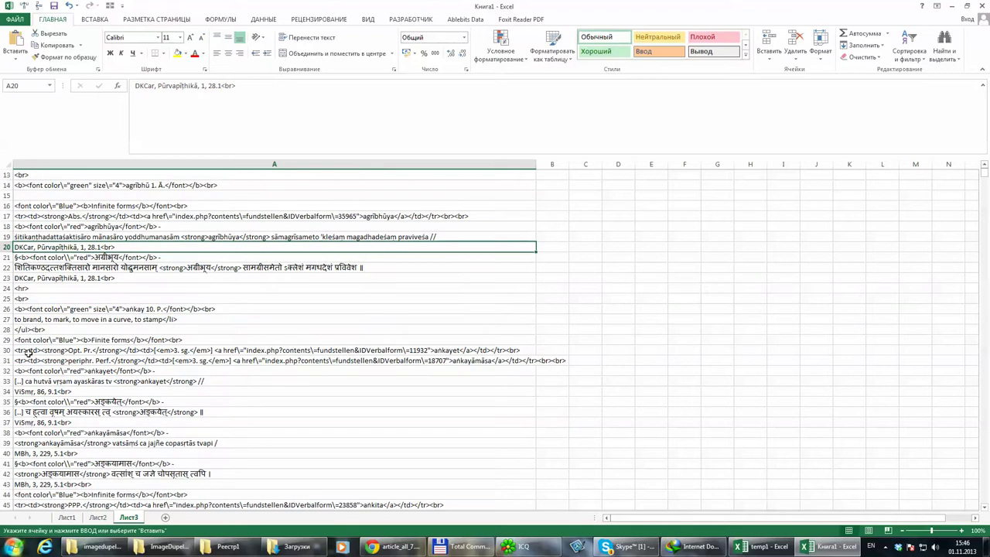
{"action": "left_click", "coordinate": [31, 391]}
{"action": "scroll", "coordinate": [186, 414], "scroll_direction": "down", "scroll_amount": 4}
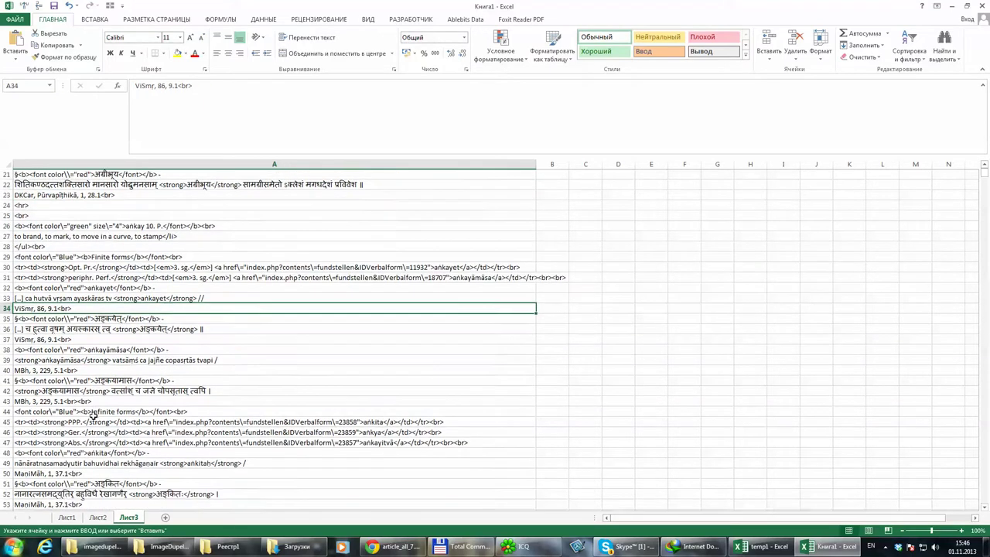
{"action": "left_click", "coordinate": [20, 362]}
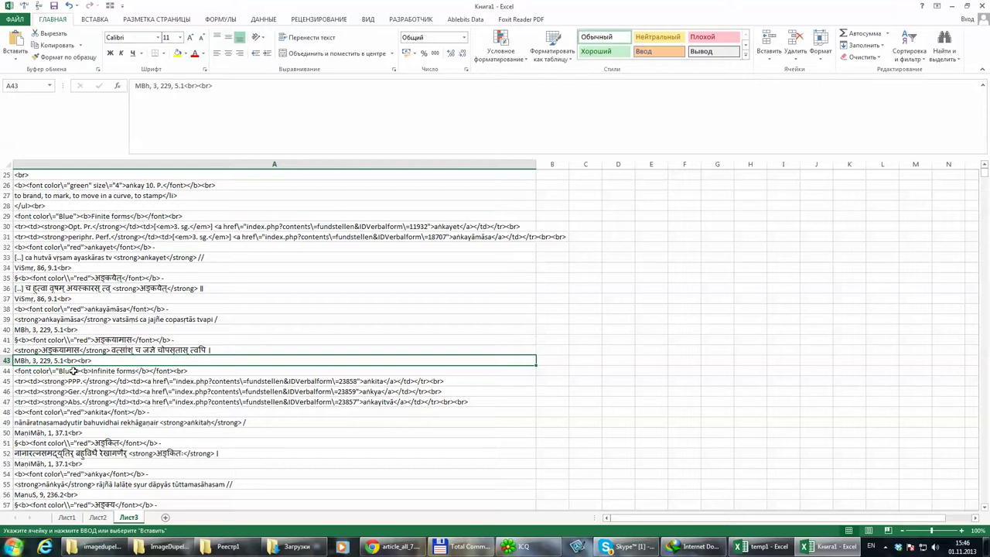
{"action": "scroll", "coordinate": [74, 371], "scroll_direction": "down", "scroll_amount": 2}
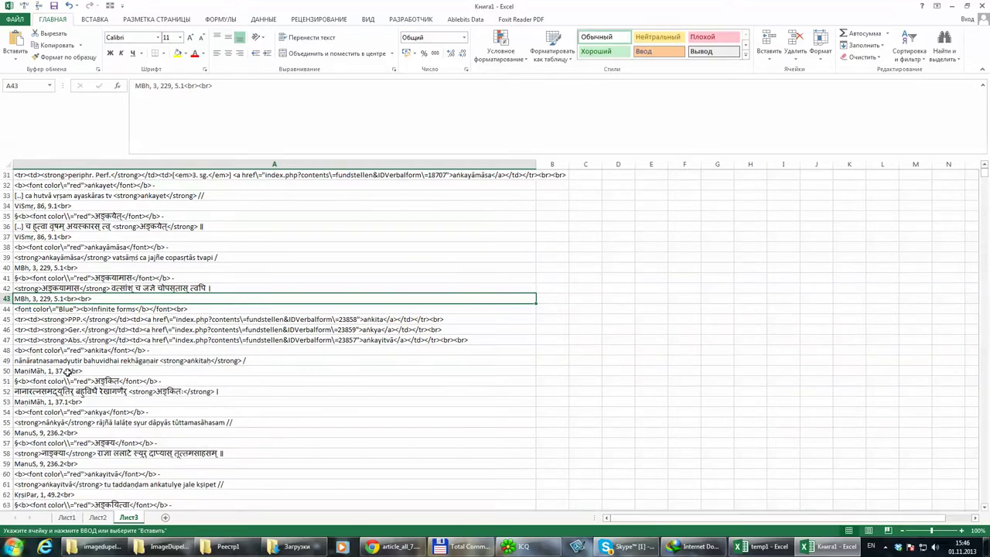
{"action": "left_click", "coordinate": [68, 371]}
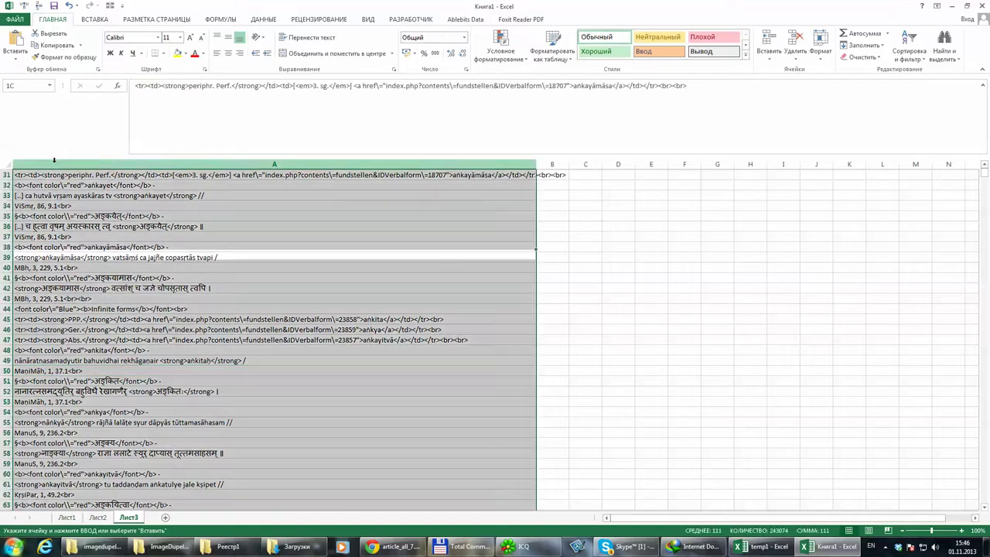
{"action": "left_click", "coordinate": [48, 176]}
{"action": "key", "text": "ctrl+shift+Down"}
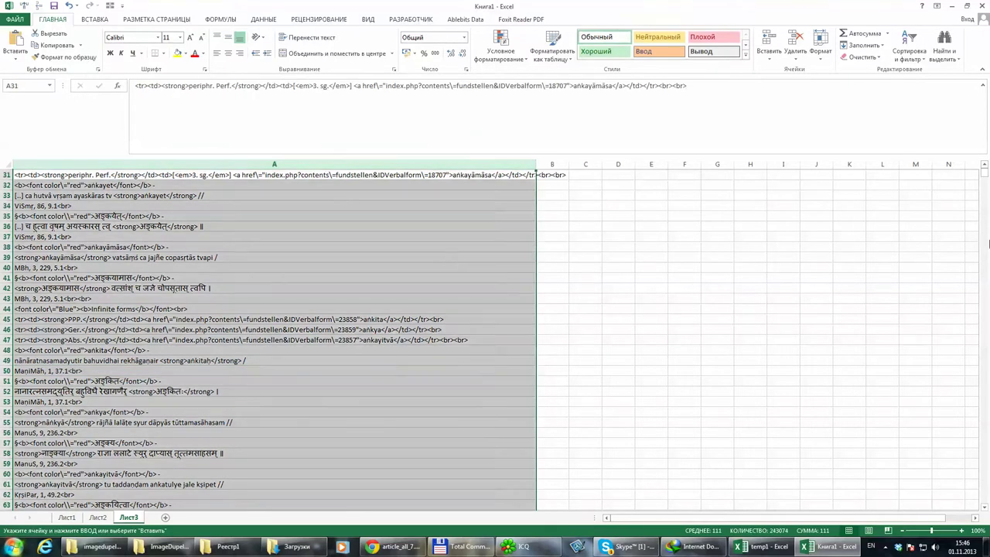
{"action": "left_click_drag", "start_coordinate": [985, 177], "coordinate": [985, 168]}
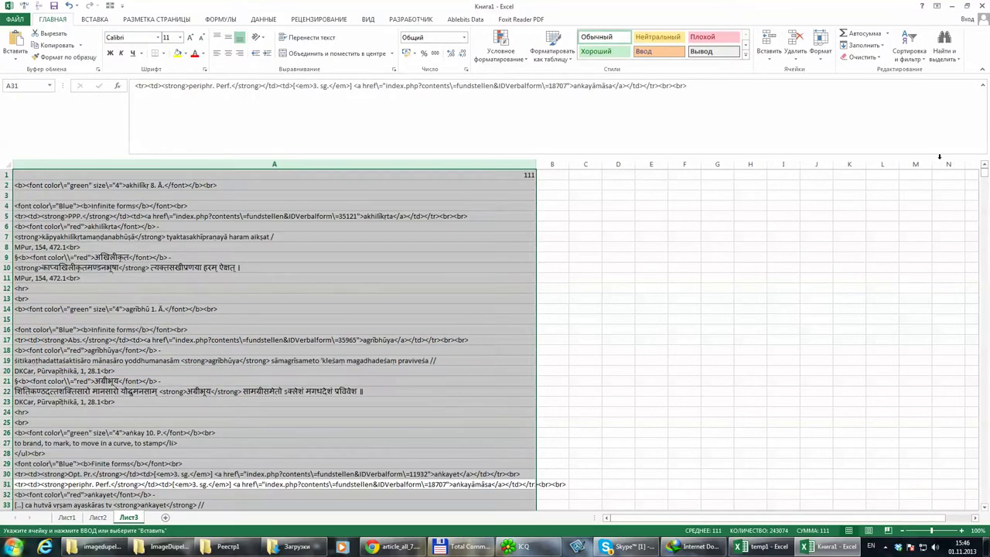
Step: Open cell B2 for editing, switch to Google Drive in Chrome and search the files for "faq"
{"action": "left_click", "coordinate": [555, 184]}
{"action": "left_click", "coordinate": [382, 116]}
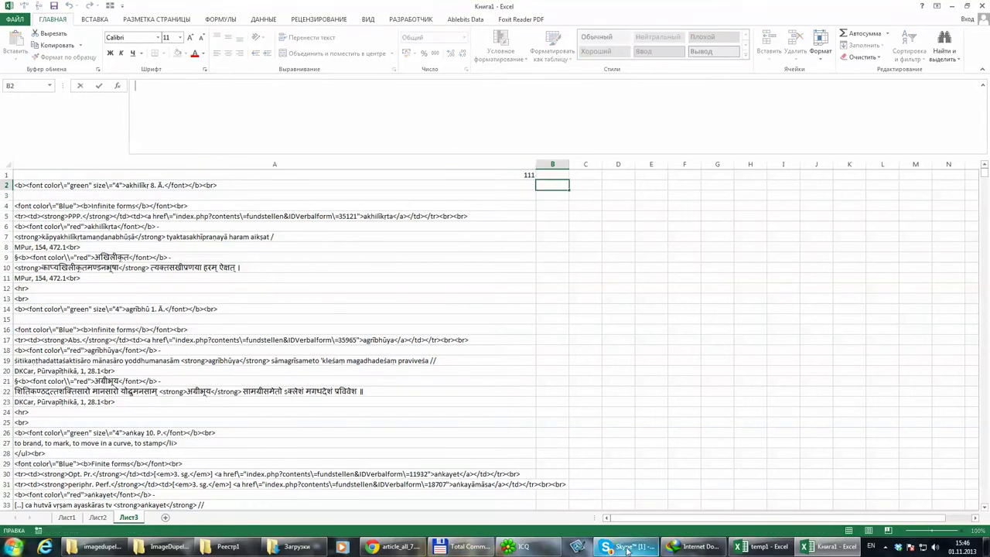
{"action": "left_click", "coordinate": [396, 546]}
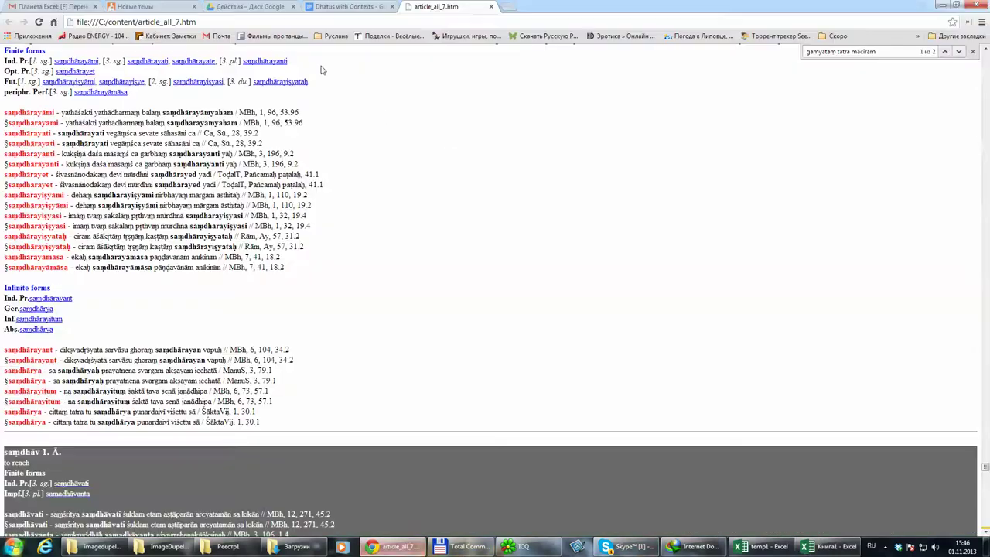
{"action": "left_click", "coordinate": [247, 6]}
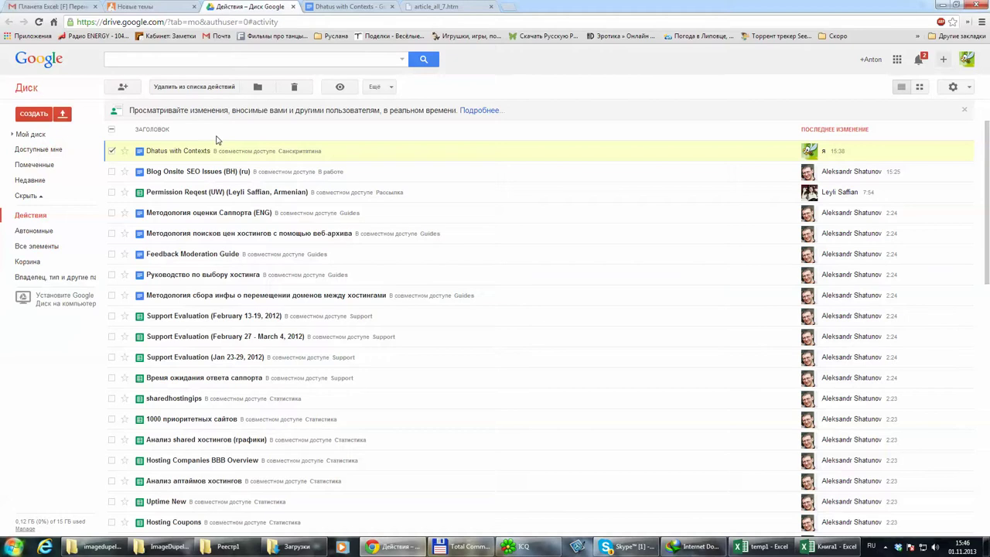
{"action": "left_click", "coordinate": [145, 57]}
{"action": "type", "text": "ай"}
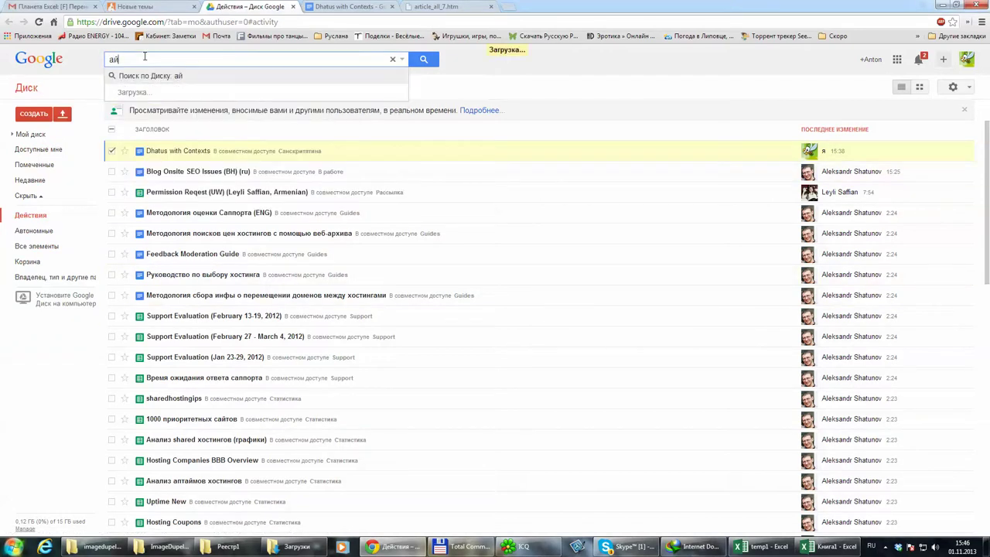
{"action": "key", "text": "BackSpace"}
{"action": "key", "text": "alt+shift"}
{"action": "type", "text": "f"}
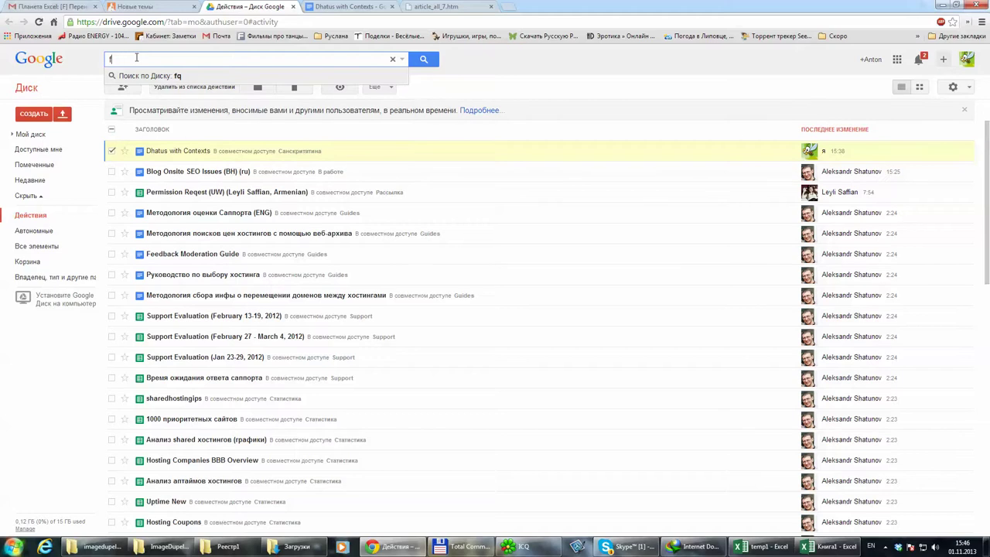
{"action": "type", "text": "aq"}
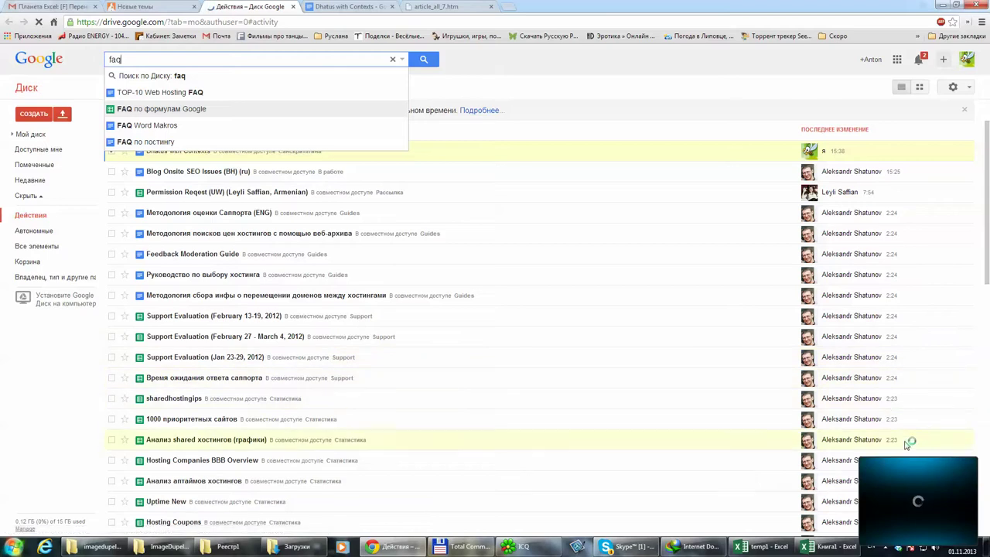
{"action": "left_click", "coordinate": [928, 461]}
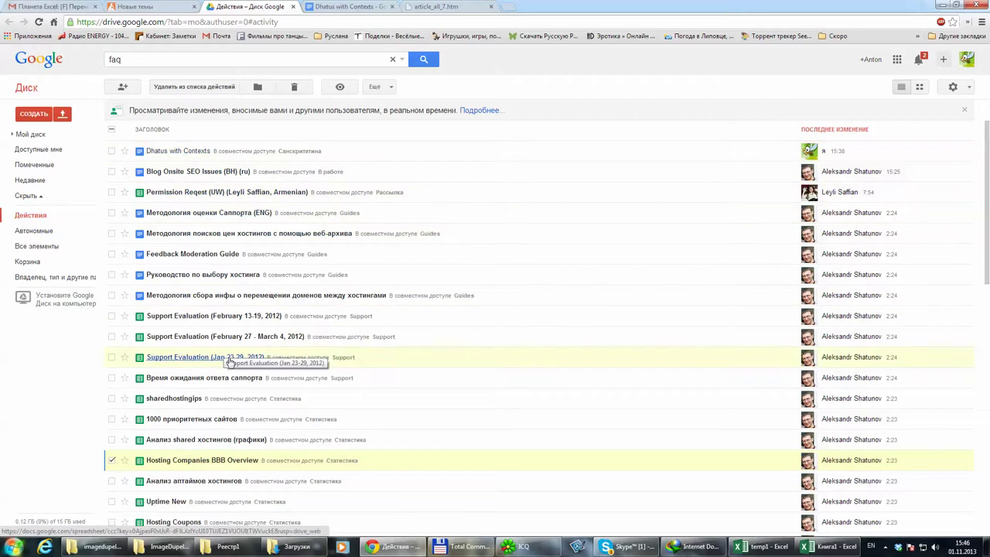
{"action": "left_click", "coordinate": [425, 61]}
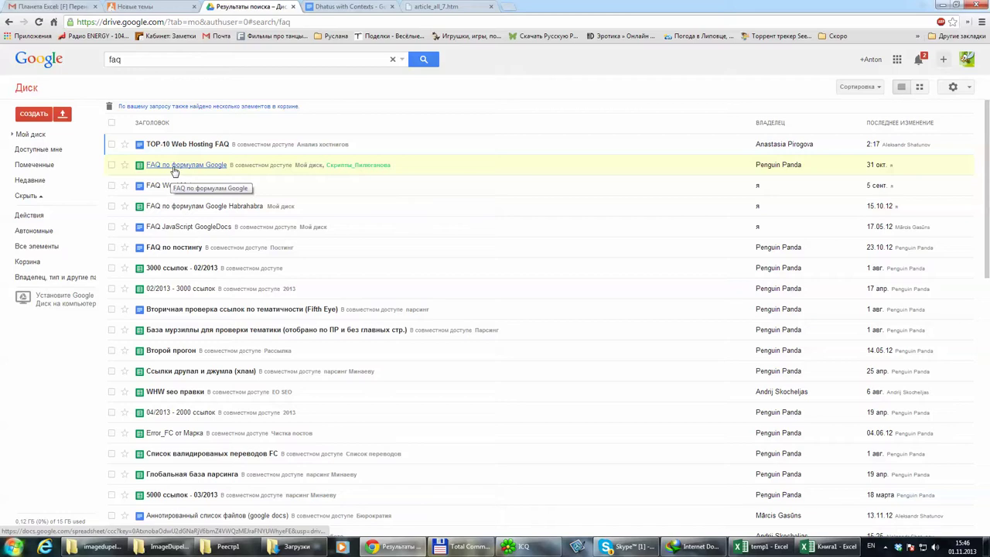
Step: Open the "FAQ по формулам Google" spreadsheet and copy the formula =СОВПАД(B2;ПРОПИСН(B2)) from cell A12 of its Excel2 sheet
{"action": "left_click", "coordinate": [174, 166]}
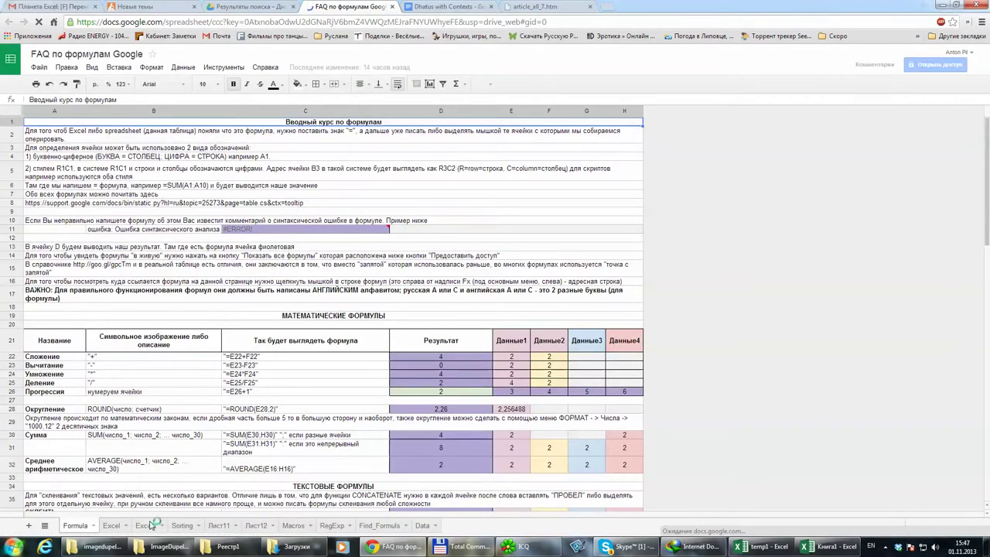
{"action": "left_click", "coordinate": [147, 525]}
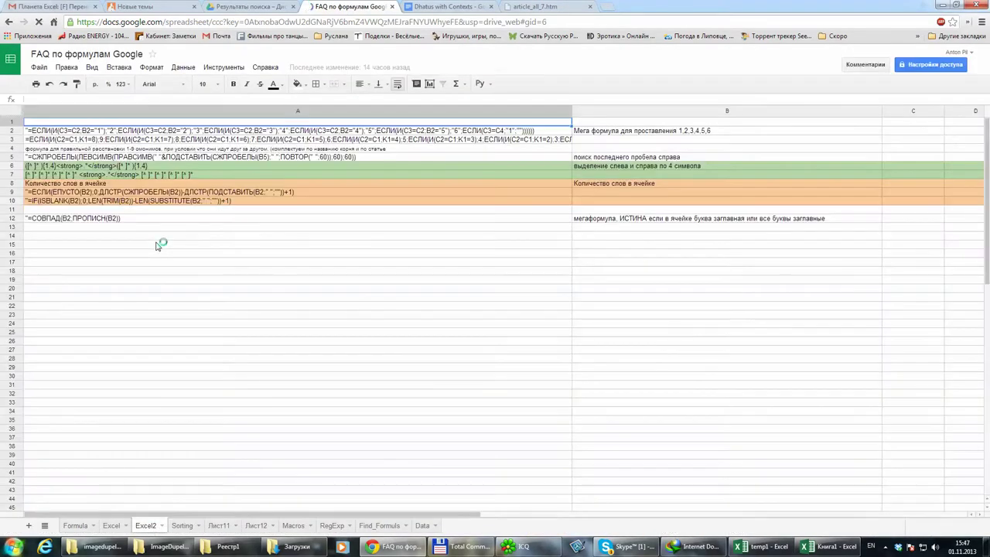
{"action": "left_click", "coordinate": [131, 219]}
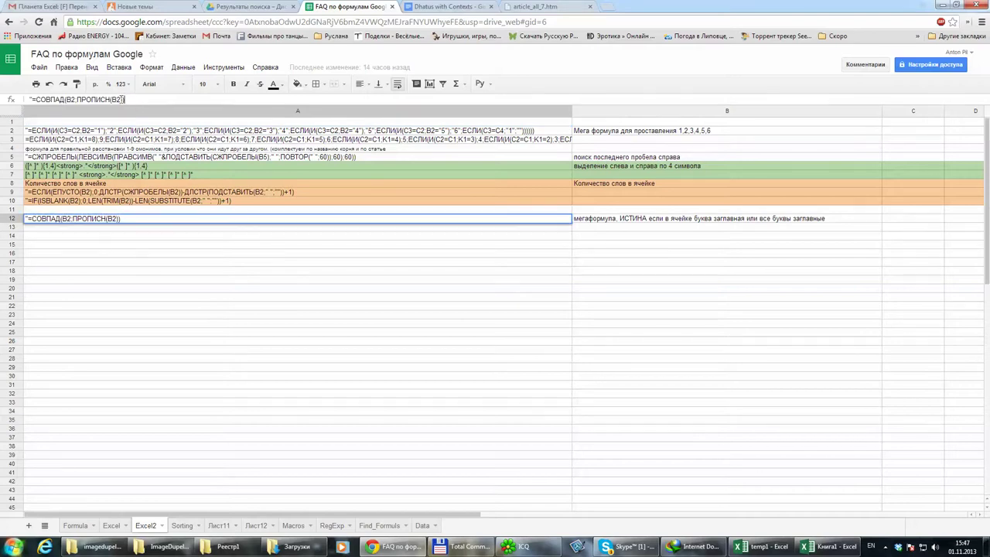
{"action": "left_click_drag", "start_coordinate": [125, 99], "coordinate": [37, 97]}
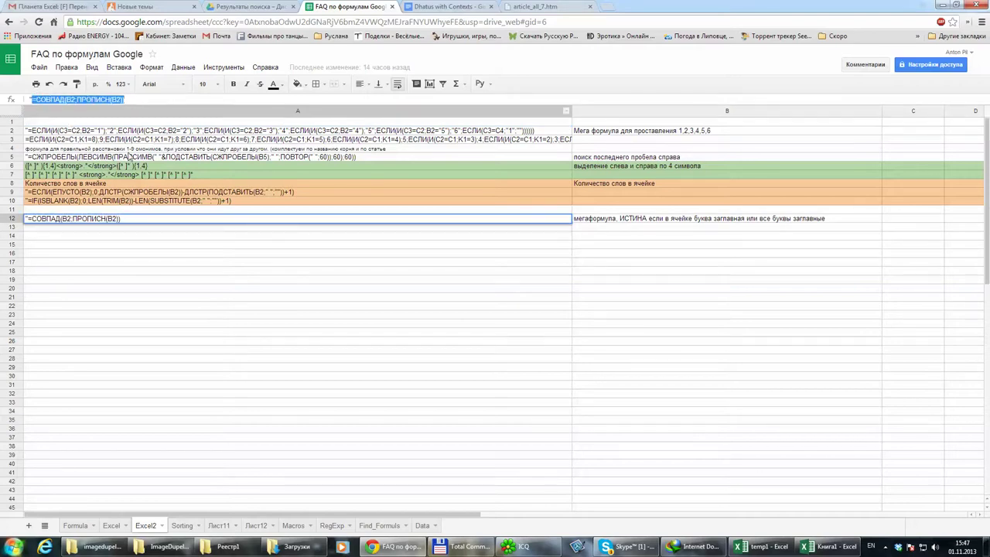
Step: Switch back to the Книга1 workbook and enter the copied formula in B2, adapted to =СОВПАД(A2;ПРОПИСН(A2))
{"action": "left_click", "coordinate": [829, 546]}
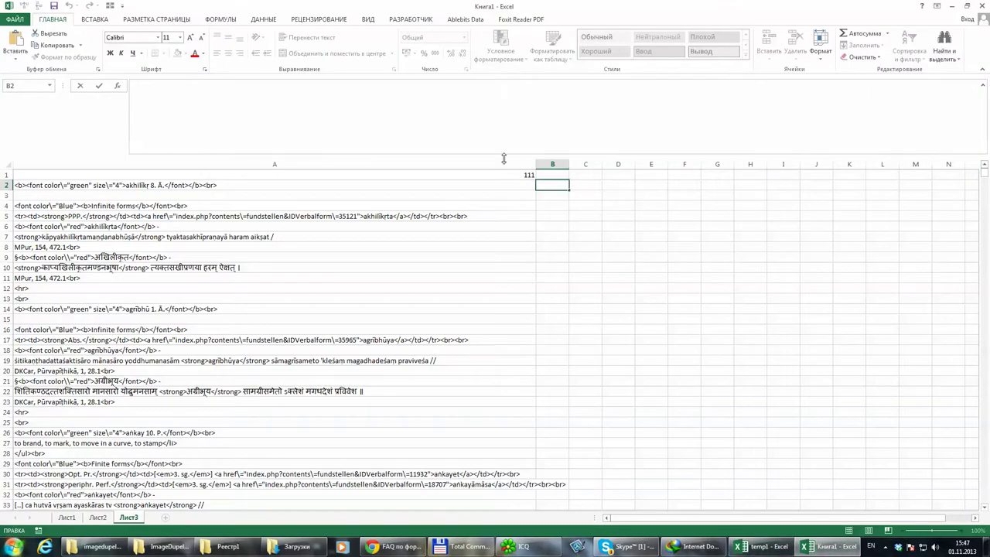
{"action": "type", "text": "=СОВПАД(B2;ПРОПИСН(B2))"}
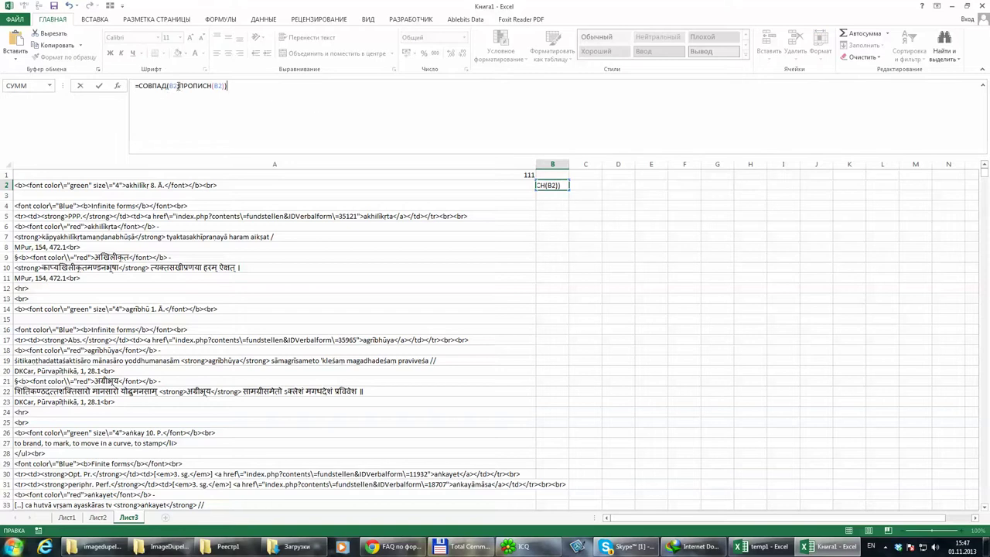
{"action": "key", "text": "BackSpace"}
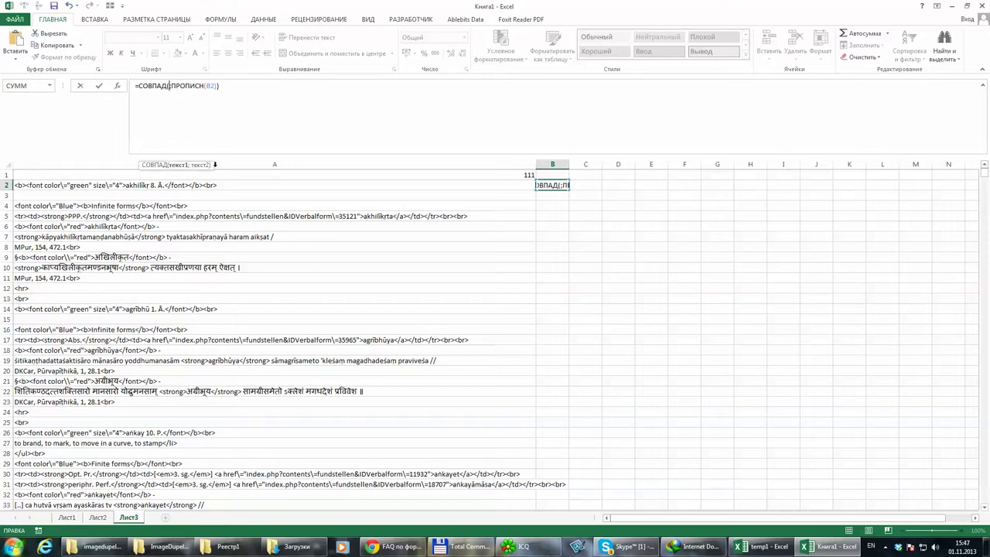
{"action": "left_click", "coordinate": [237, 185]}
{"action": "type", "text": ";"}
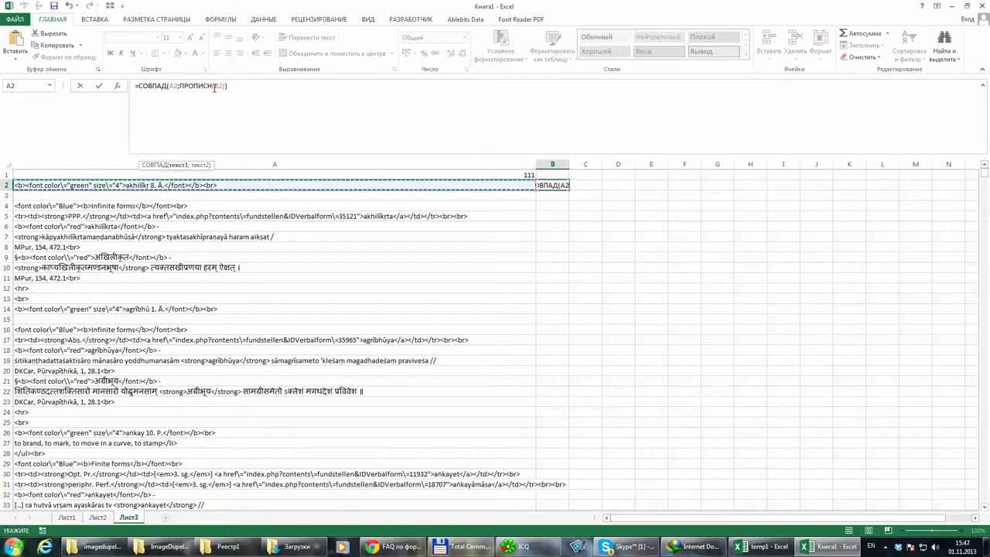
{"action": "double_click", "coordinate": [219, 85]}
{"action": "key", "text": "BackSpace"}
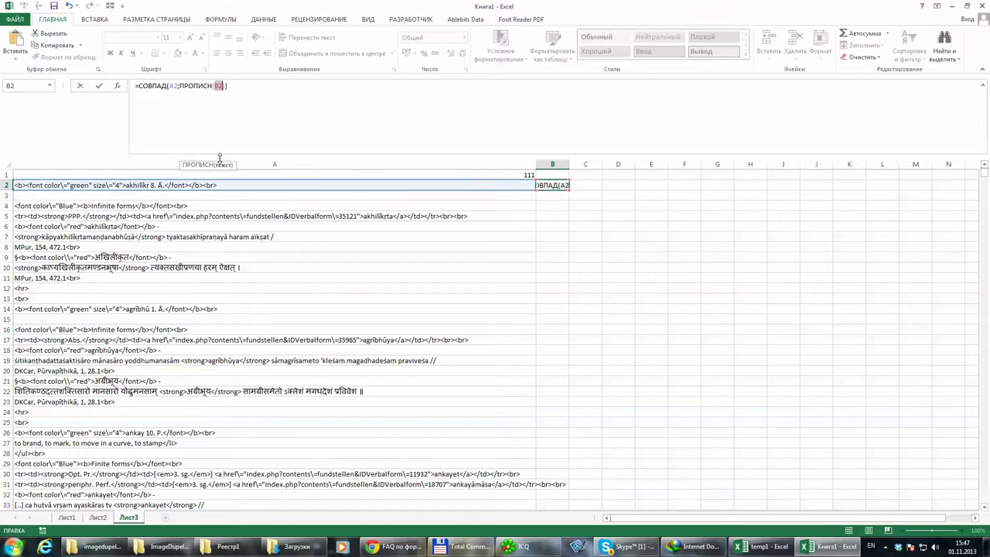
{"action": "left_click", "coordinate": [218, 186]}
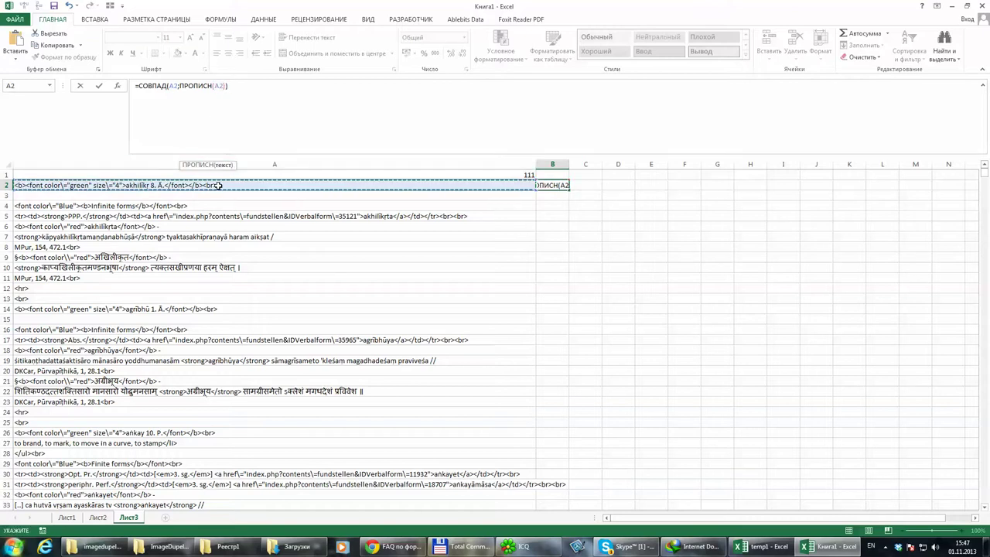
{"action": "key", "text": "Return"}
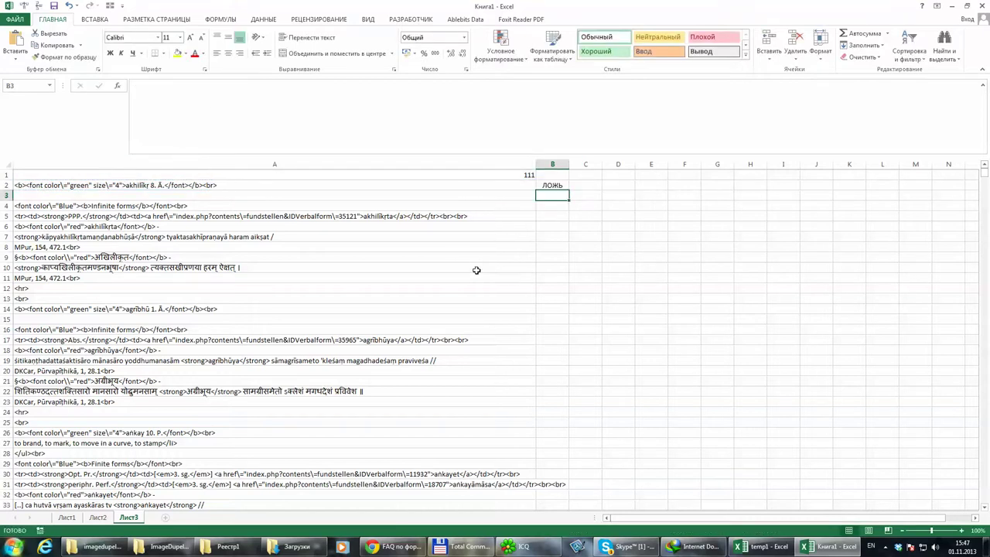
{"action": "left_click", "coordinate": [564, 186]}
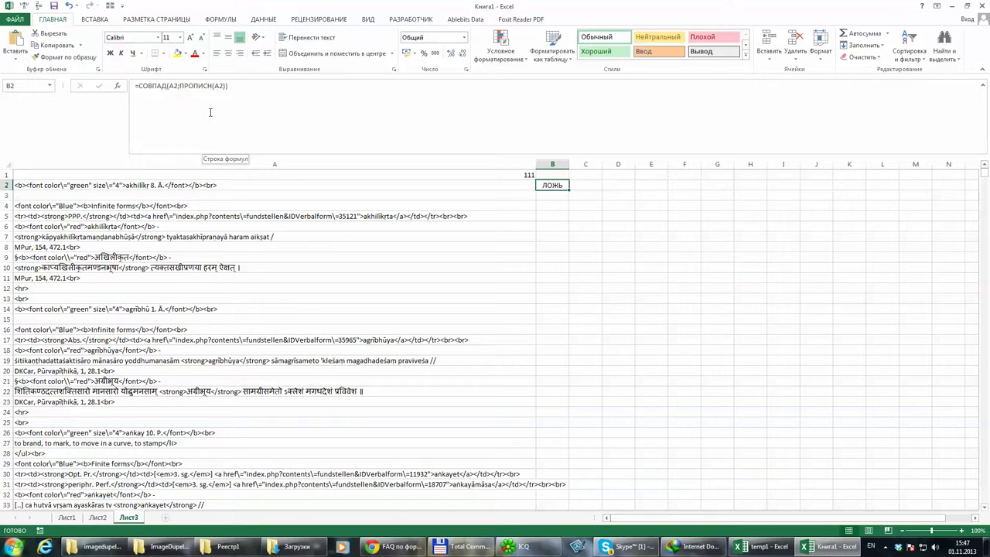
Step: Enter the sample text FFF in C2 and fff in D2 to illustrate the uppercase comparison
{"action": "left_click", "coordinate": [610, 187]}
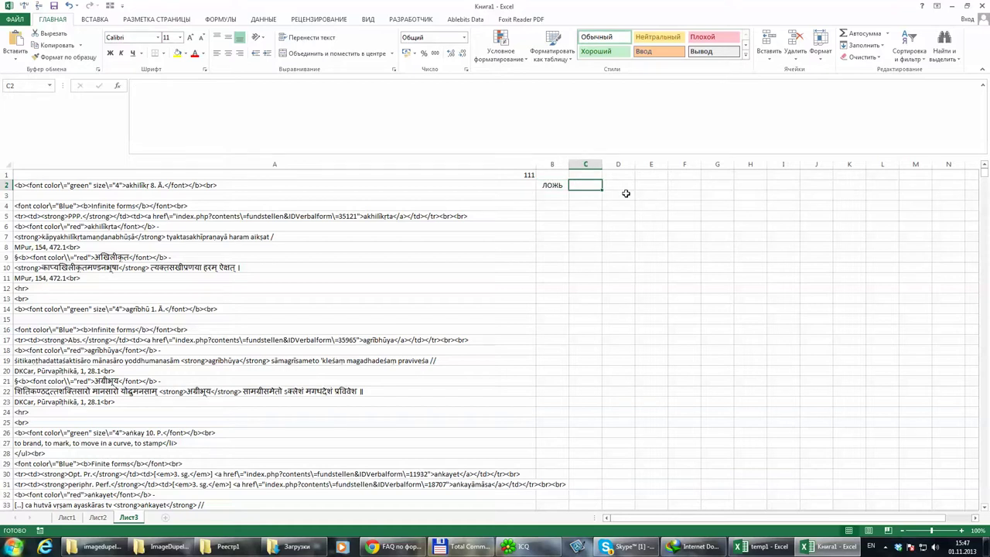
{"action": "type", "text": "FFF"}
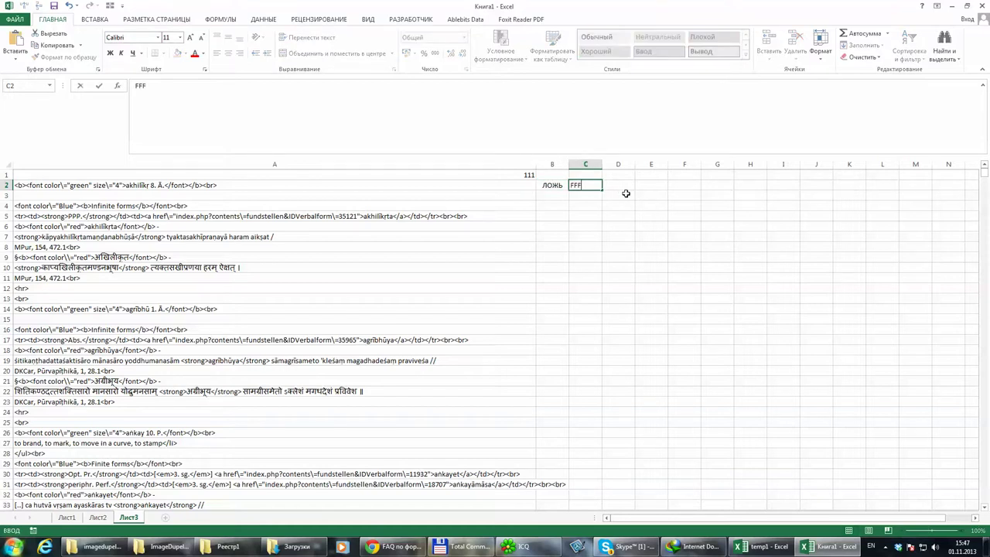
{"action": "left_click", "coordinate": [622, 188]}
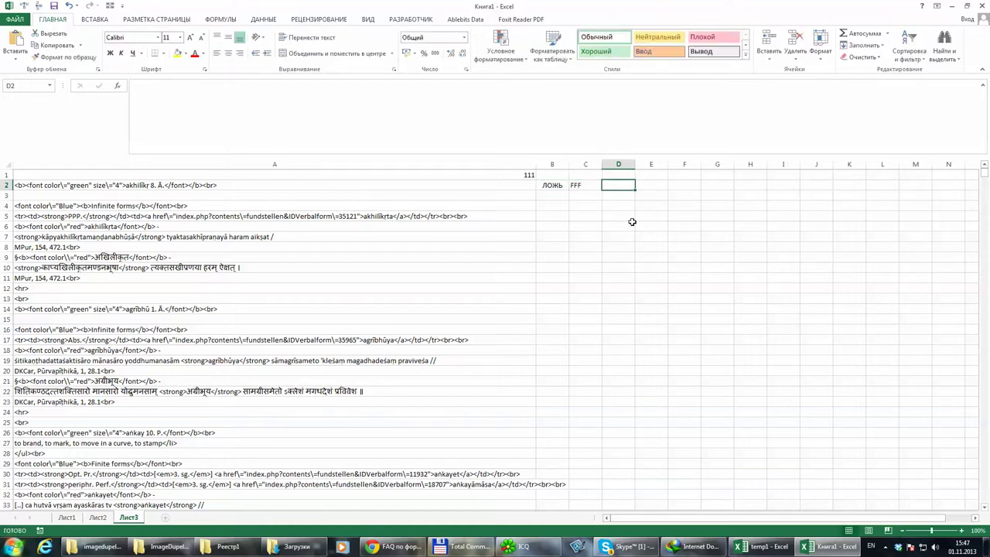
{"action": "type", "text": "fff"}
{"action": "left_click", "coordinate": [632, 224]}
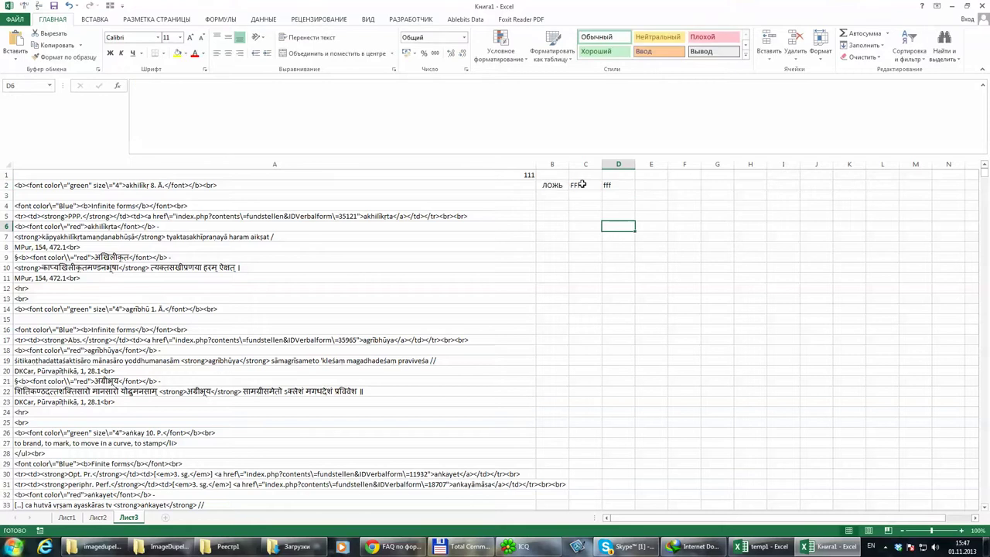
{"action": "left_click", "coordinate": [582, 184]}
{"action": "left_click", "coordinate": [614, 188]}
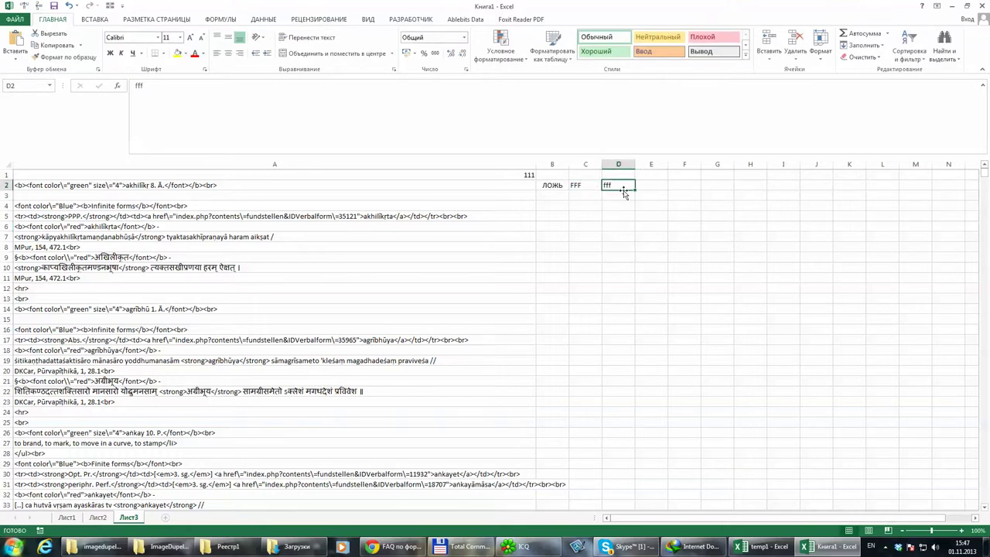
Step: Insert an empty column before column A on Лист3
{"action": "left_click", "coordinate": [563, 185]}
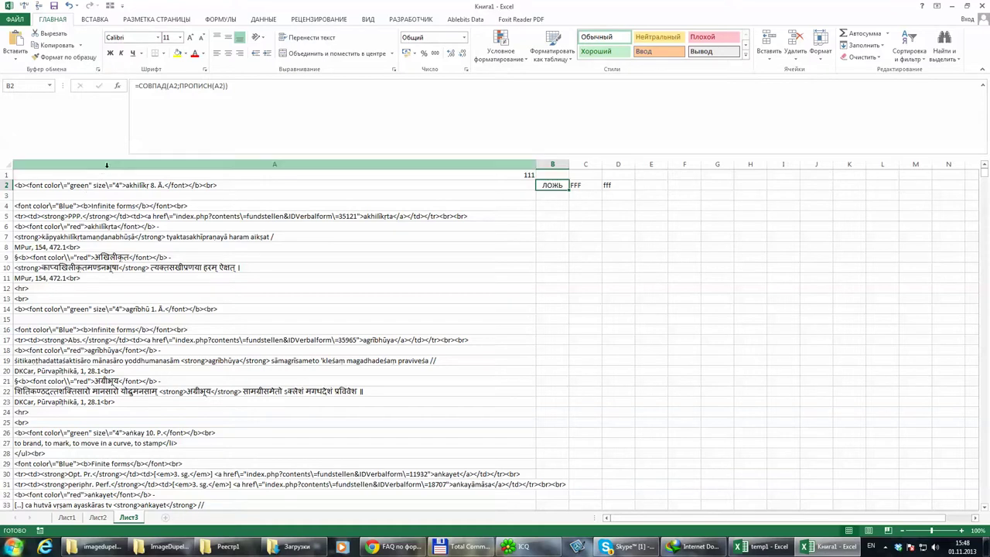
{"action": "left_click", "coordinate": [102, 171]}
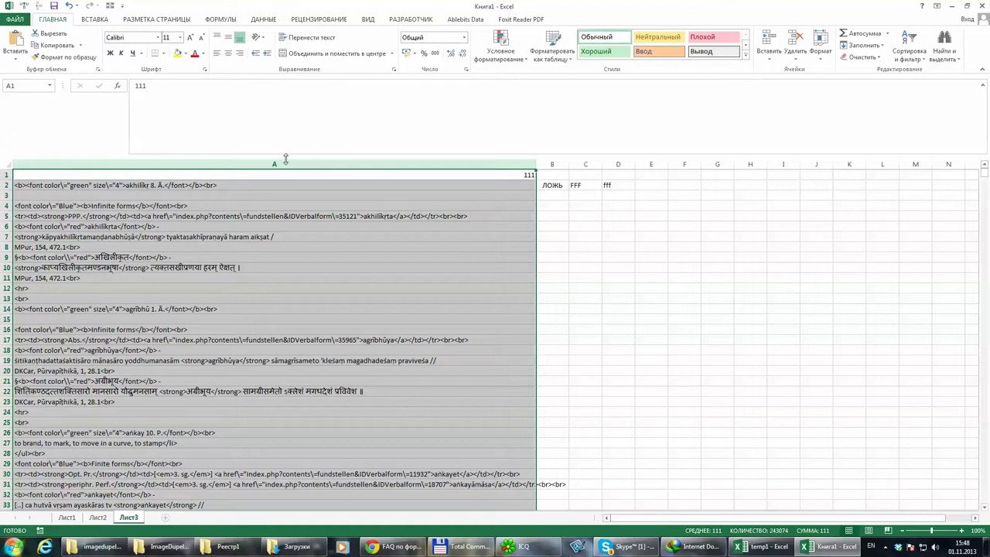
{"action": "left_click", "coordinate": [769, 45]}
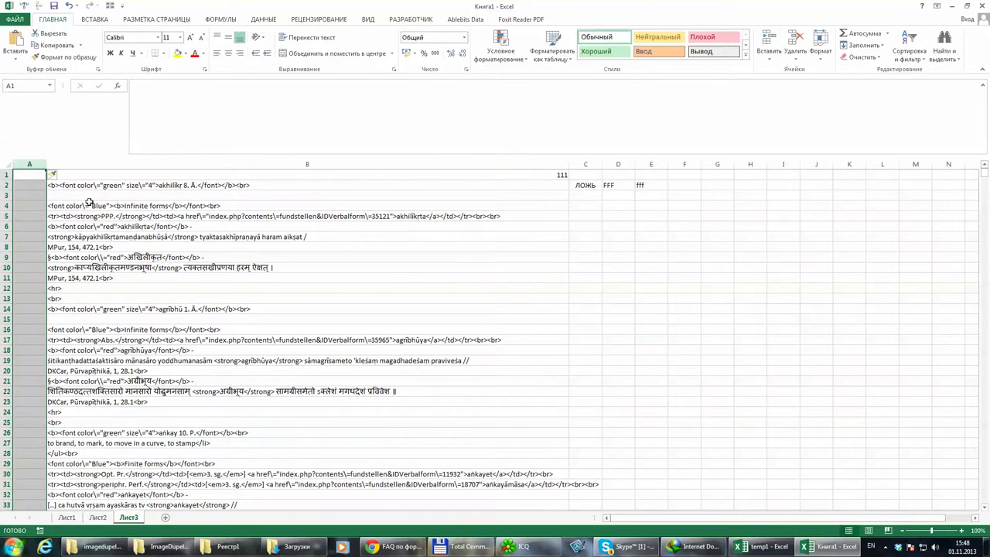
Step: Enter the formula =ЛЕВСИМВ(B2;1) in A2 to extract the first character of B2
{"action": "left_click", "coordinate": [38, 189]}
{"action": "left_click", "coordinate": [191, 115]}
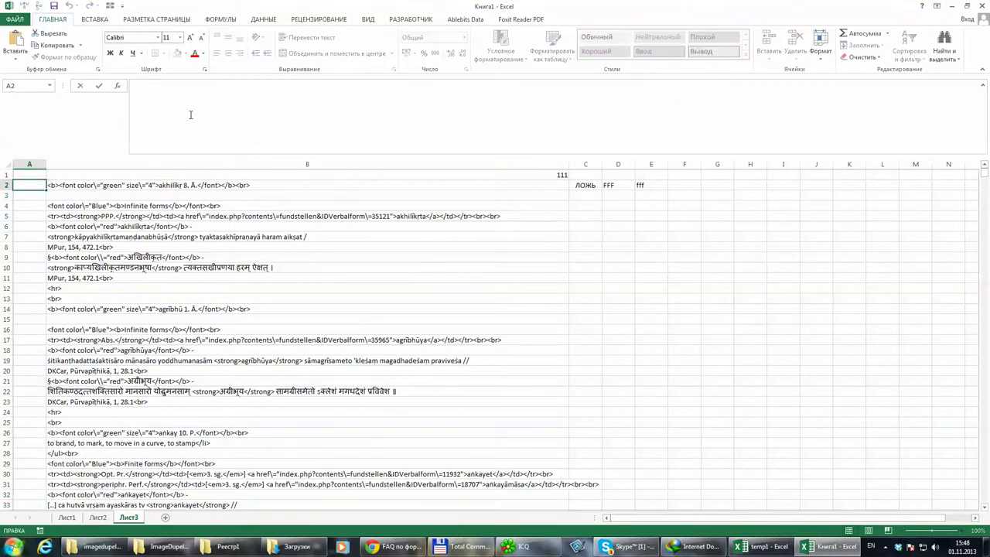
{"action": "type", "text": "=gh"}
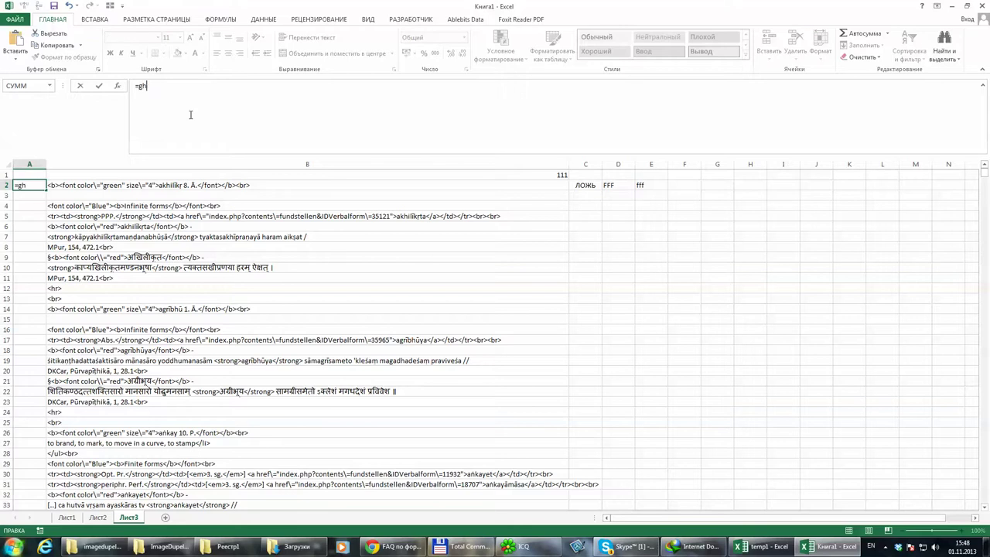
{"action": "type", "text": "dпра"}
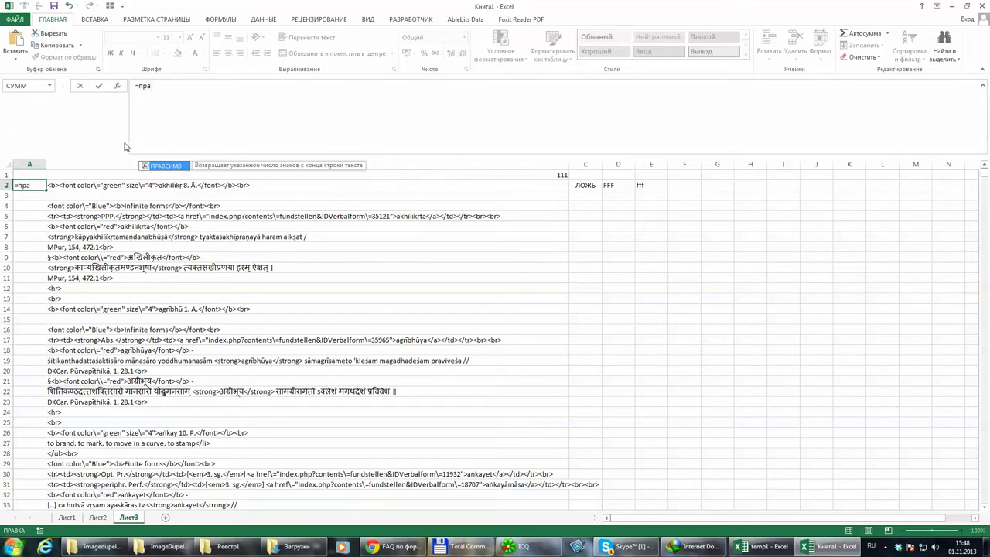
{"action": "key", "text": "BackSpace"}
{"action": "key", "text": "BackSpace"}
{"action": "key", "text": "BackSpace"}
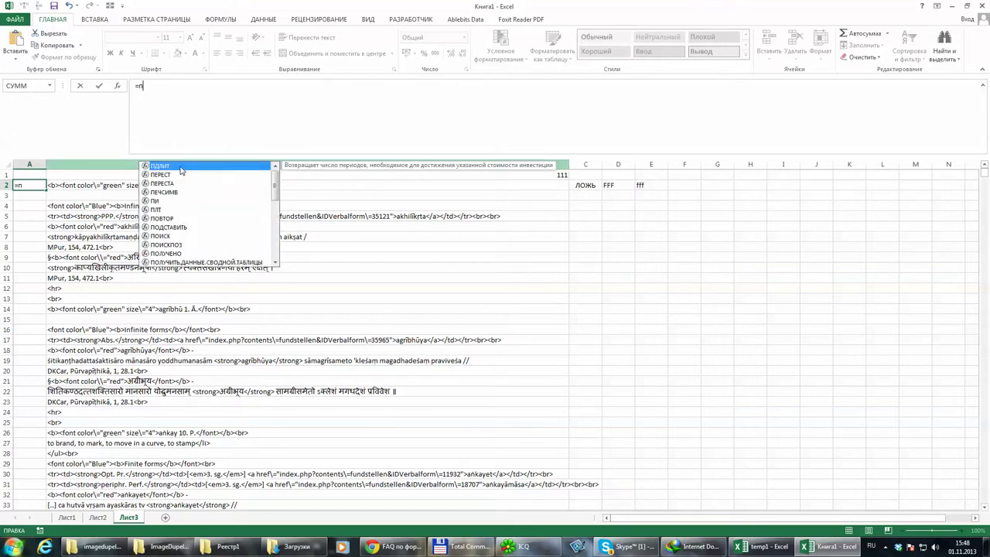
{"action": "type", "text": "лев"}
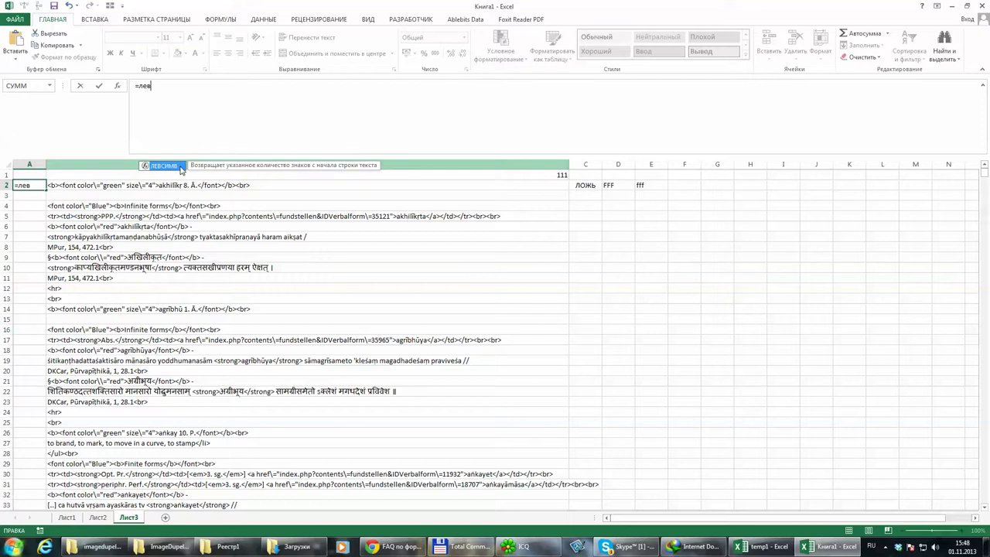
{"action": "type", "text": "си"}
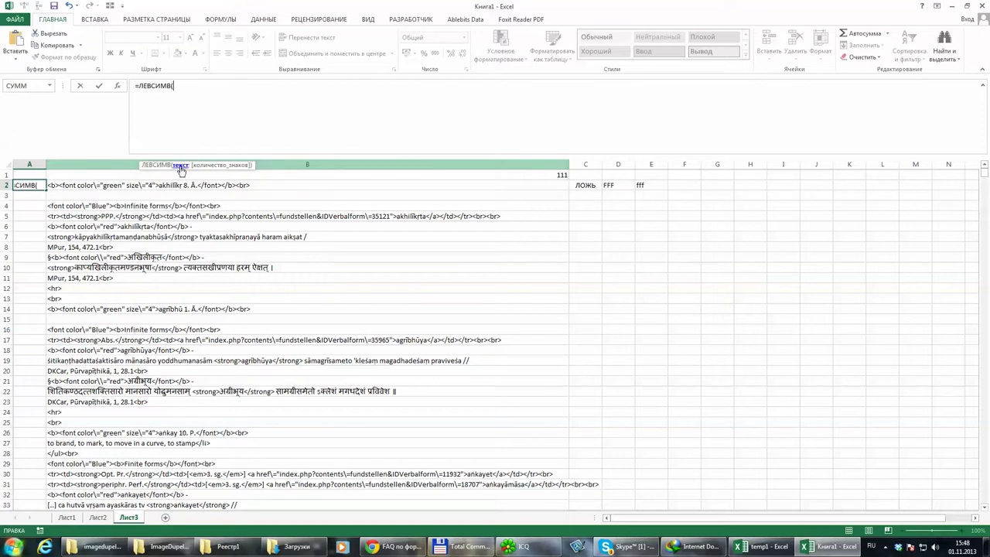
{"action": "key", "text": "Tab"}
{"action": "left_click", "coordinate": [91, 188]}
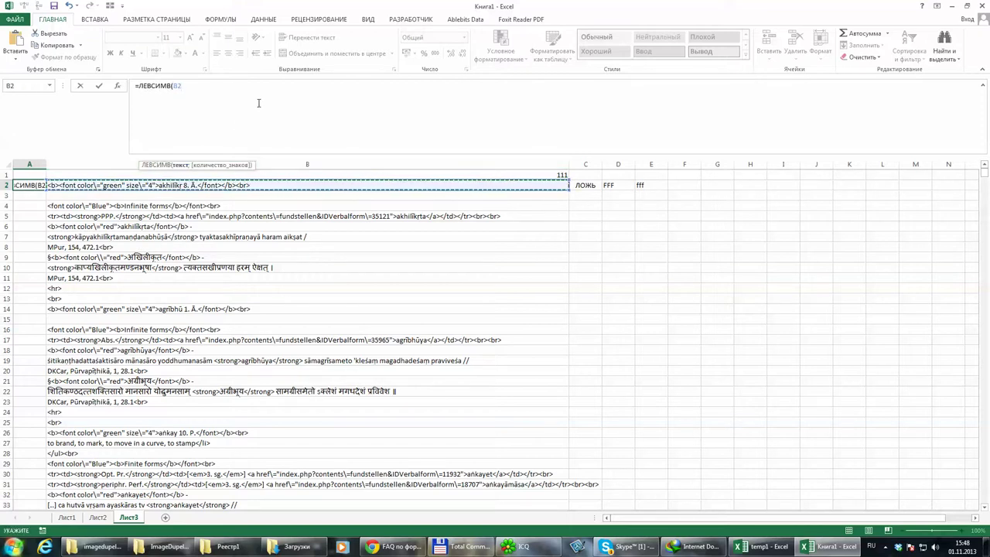
{"action": "type", "text": ";"}
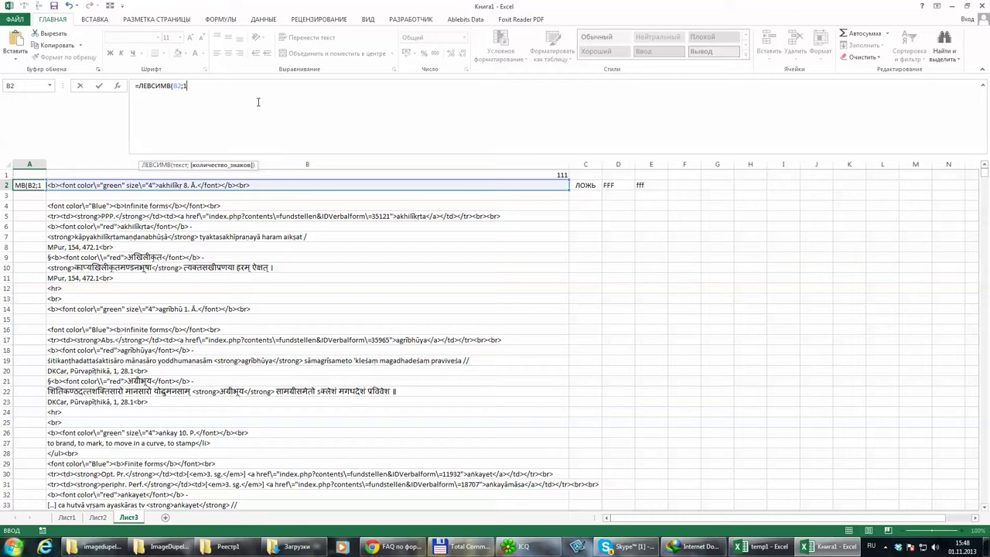
{"action": "type", "text": "1)"}
{"action": "key", "text": "Return"}
Step: Try to copy the A2 formula through column A from the last data row, 243766, upwards
{"action": "left_click", "coordinate": [17, 185]}
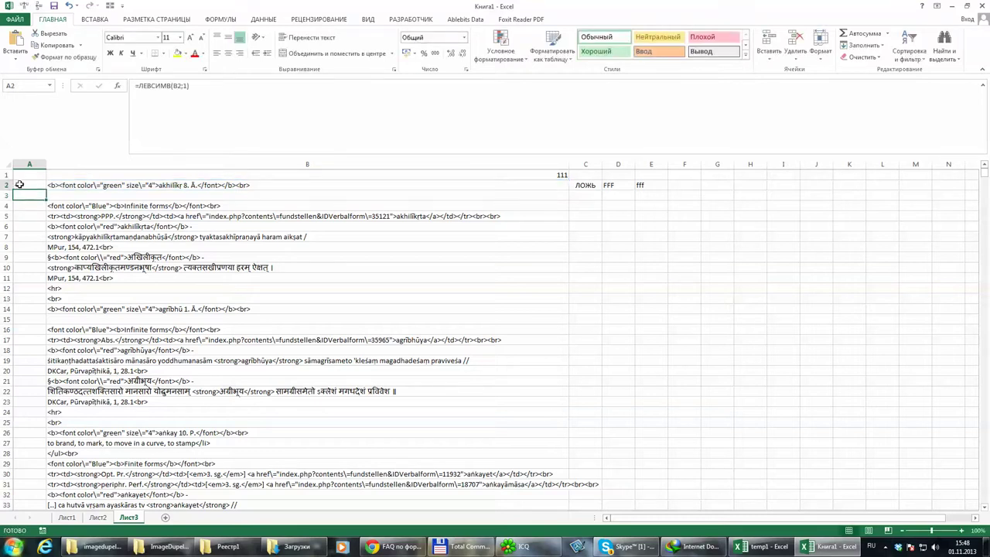
{"action": "key", "text": "ctrl+c"}
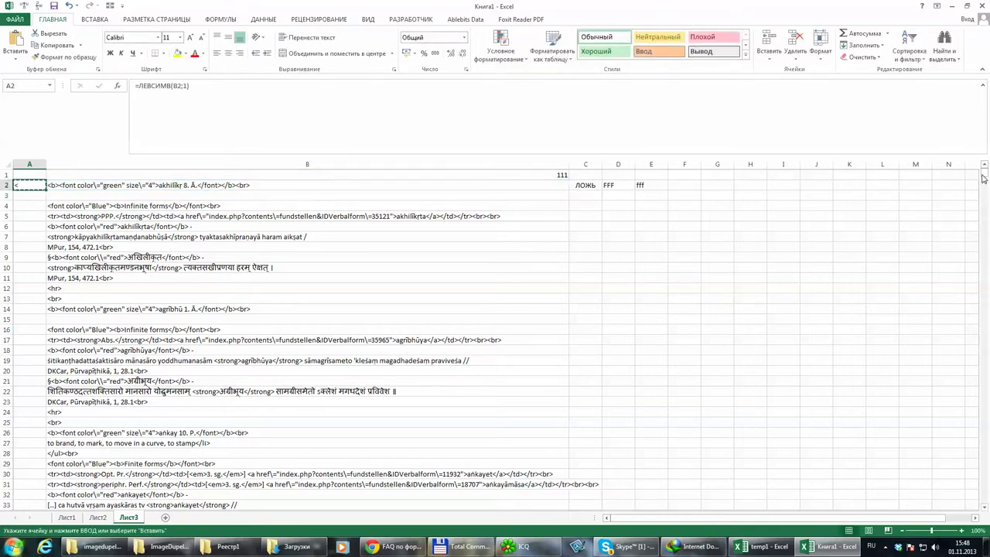
{"action": "left_click_drag", "start_coordinate": [985, 176], "coordinate": [984, 510]}
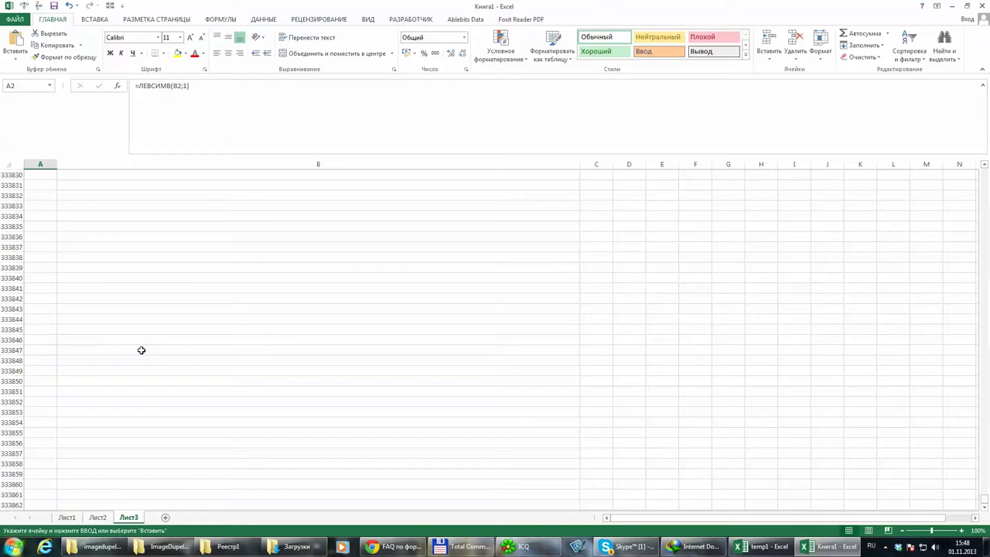
{"action": "left_click", "coordinate": [178, 381]}
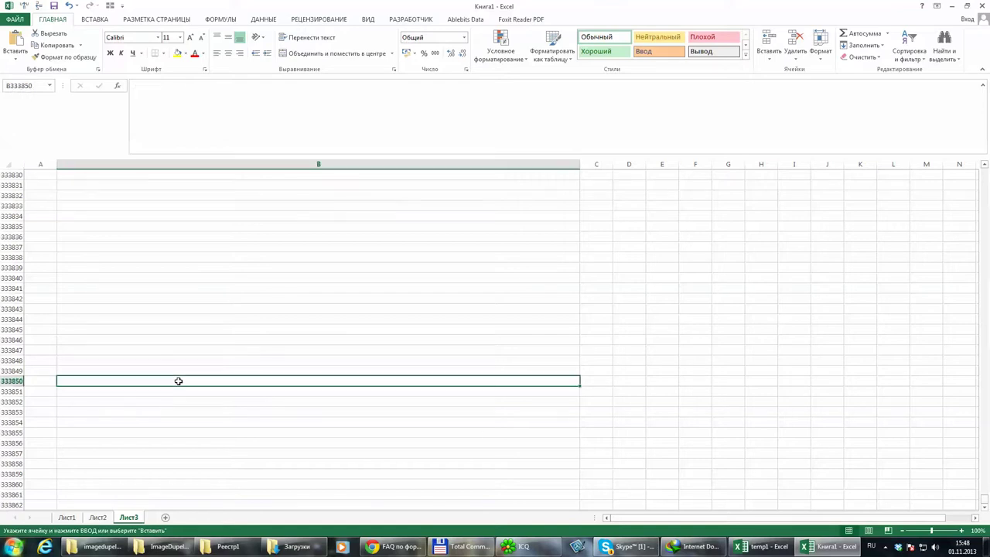
{"action": "key", "text": "ctrl+Up"}
{"action": "scroll", "coordinate": [68, 334], "scroll_direction": "up", "scroll_amount": 3}
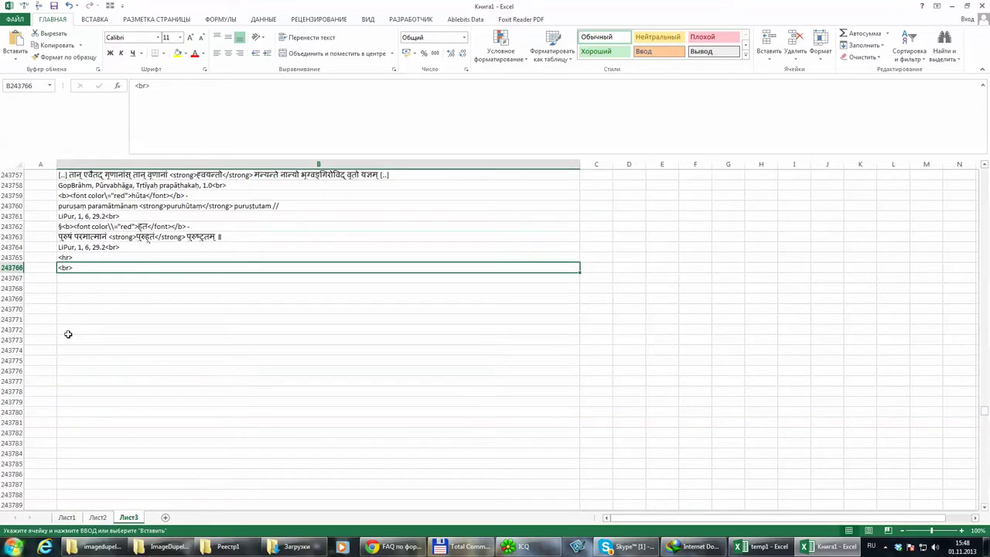
{"action": "left_click", "coordinate": [42, 267]}
{"action": "key", "text": "ctrl+shift+Up"}
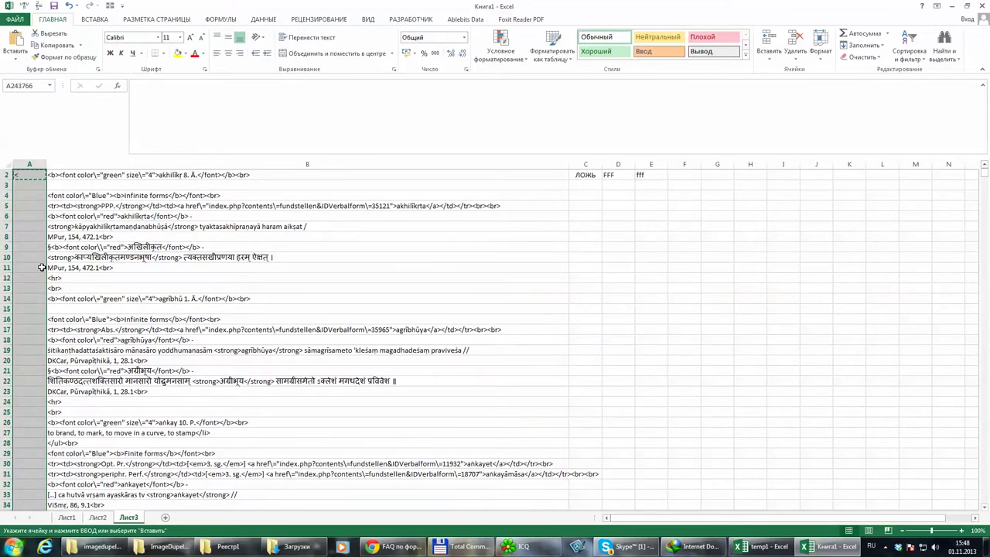
{"action": "key", "text": "ctrl+v"}
{"action": "left_click", "coordinate": [44, 267]}
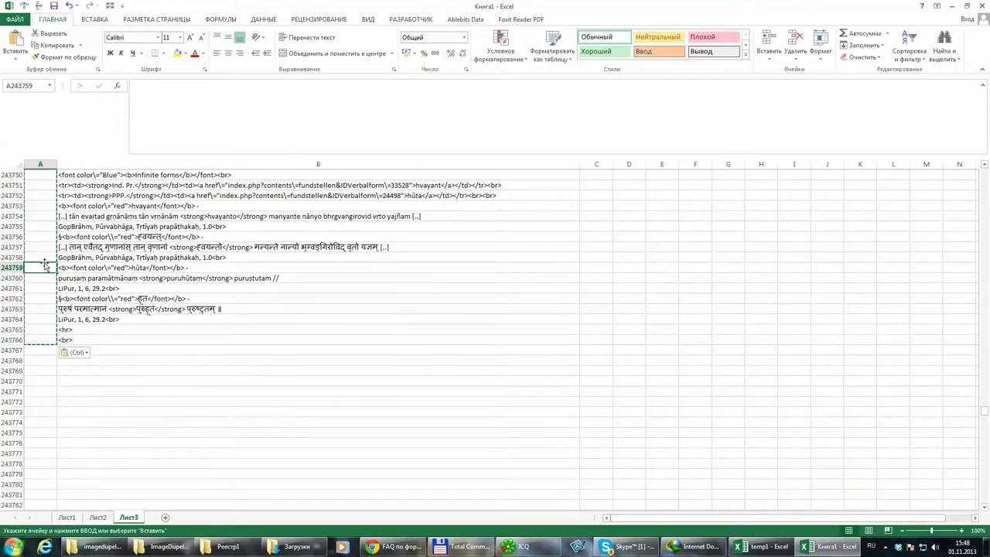
{"action": "key", "text": "ctrl"}
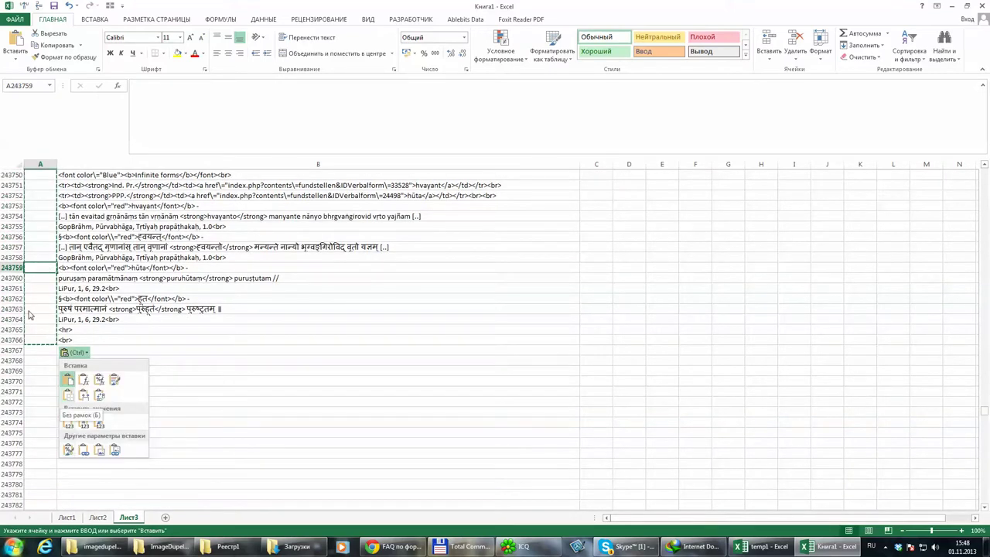
Step: Enter the placeholder text ячсячс in A243766 to mark the end of the data in column A
{"action": "left_click", "coordinate": [35, 332]}
{"action": "left_click", "coordinate": [39, 341]}
{"action": "key", "text": "Escape"}
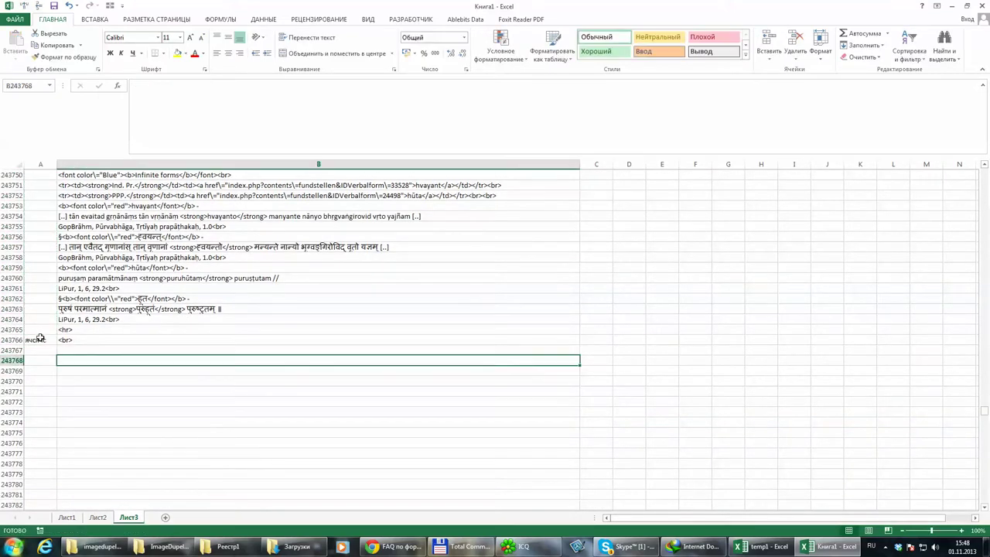
Step: Copy the formula in A2 and paste it down column A through row 243766
{"action": "key", "text": "ctrl+Up"}
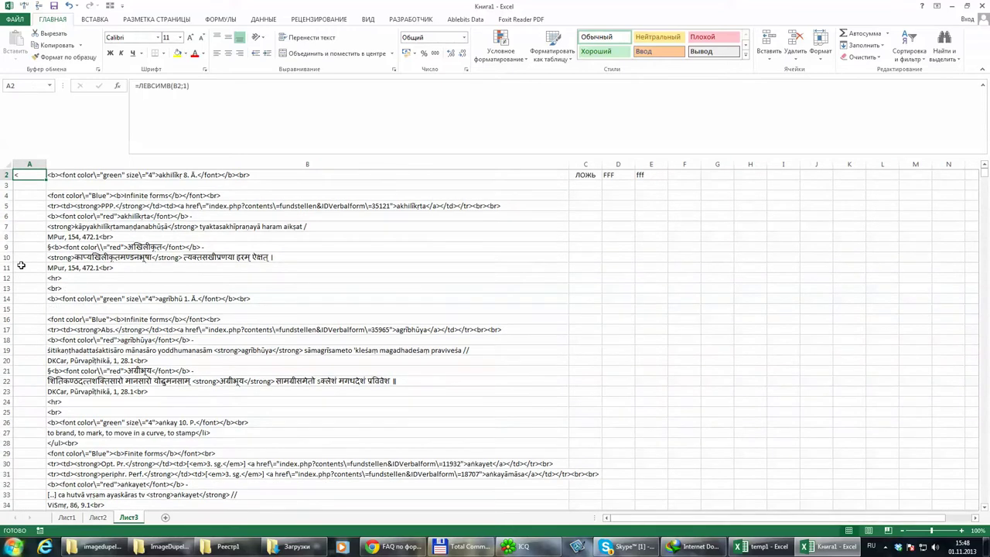
{"action": "key", "text": "ctrl+c"}
{"action": "key", "text": "ctrl+shift+Down"}
{"action": "key", "text": "ctrl+v"}
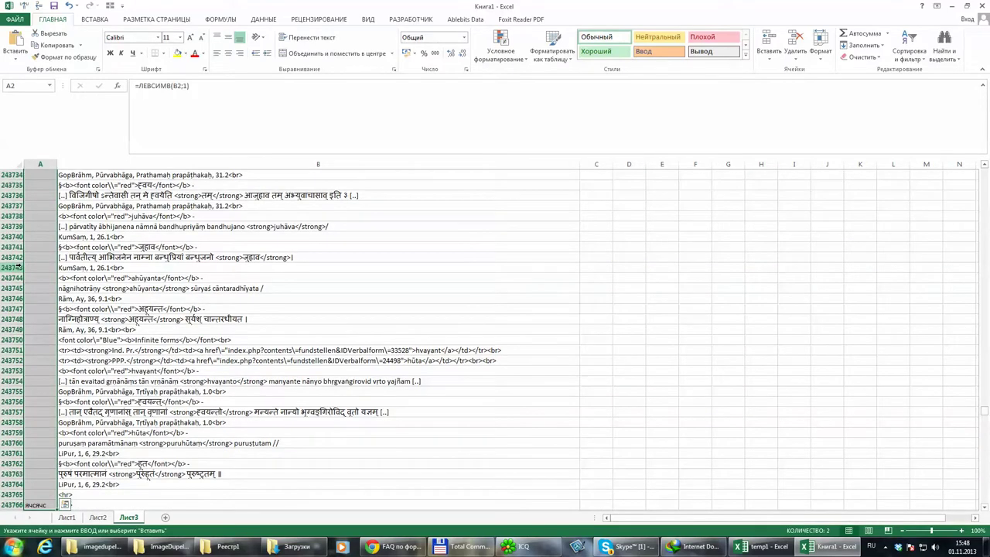
Step: Replace the formulas in column A with their values and check several extracted characters
{"action": "key", "text": "ctrl+BackSpace"}
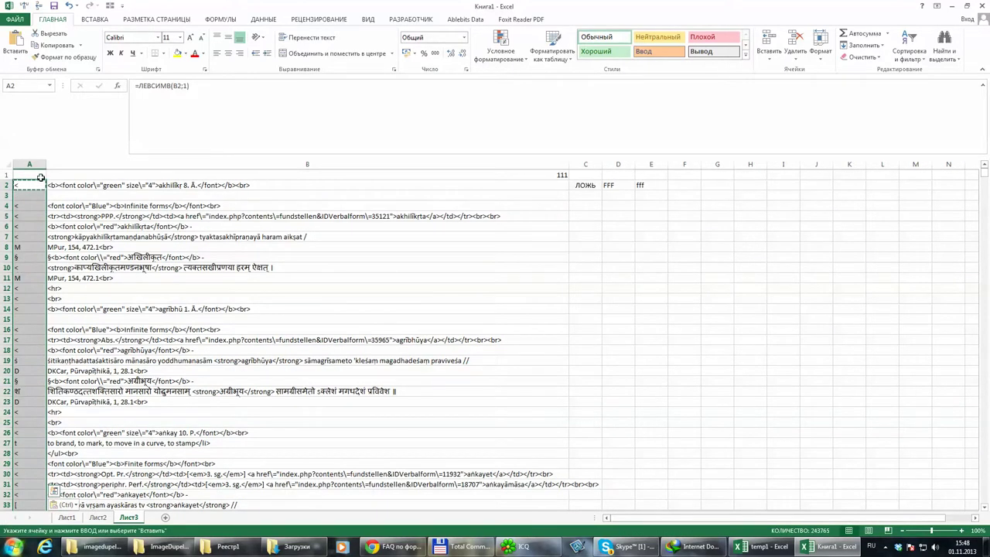
{"action": "left_click", "coordinate": [15, 56]}
{"action": "left_click", "coordinate": [11, 126]}
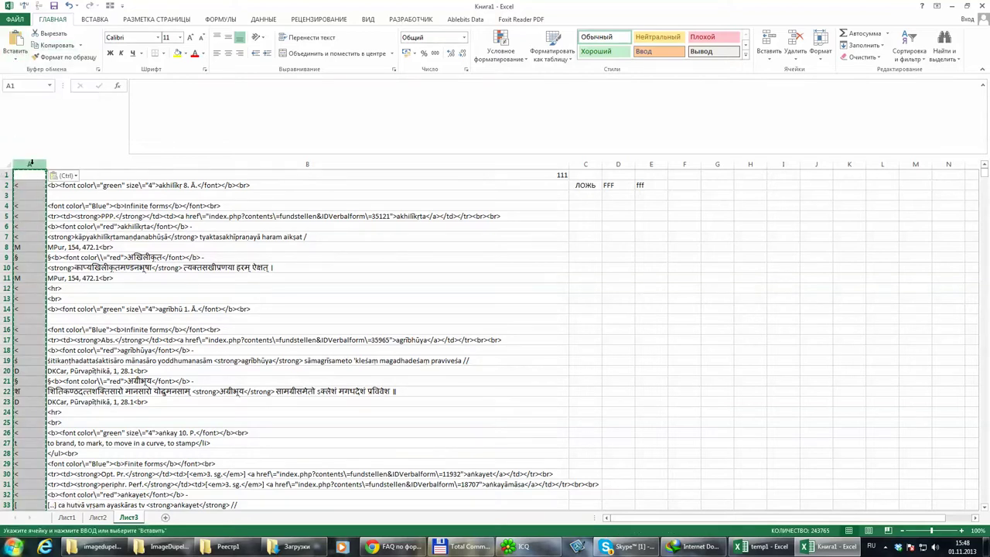
{"action": "left_click", "coordinate": [27, 267]}
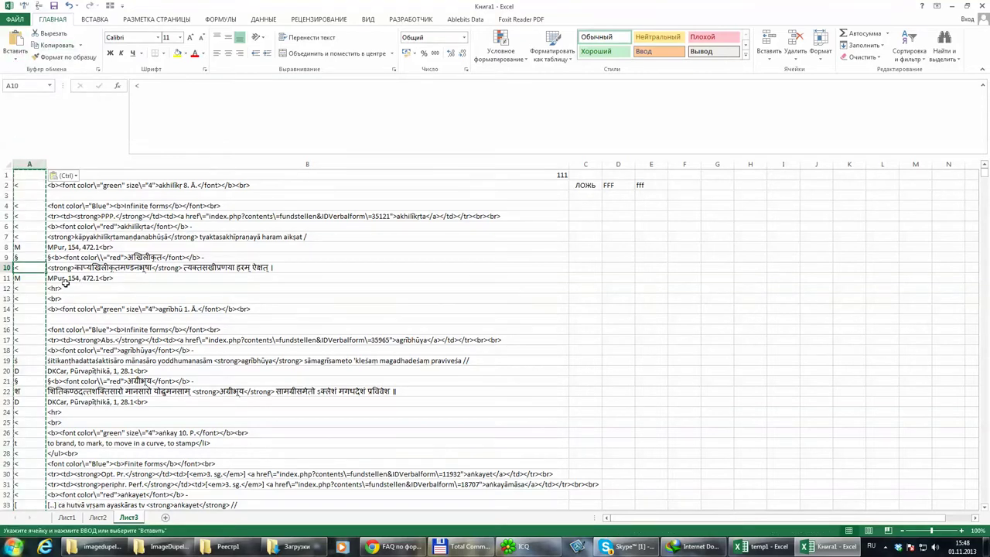
{"action": "scroll", "coordinate": [28, 229], "scroll_direction": "down", "scroll_amount": 1}
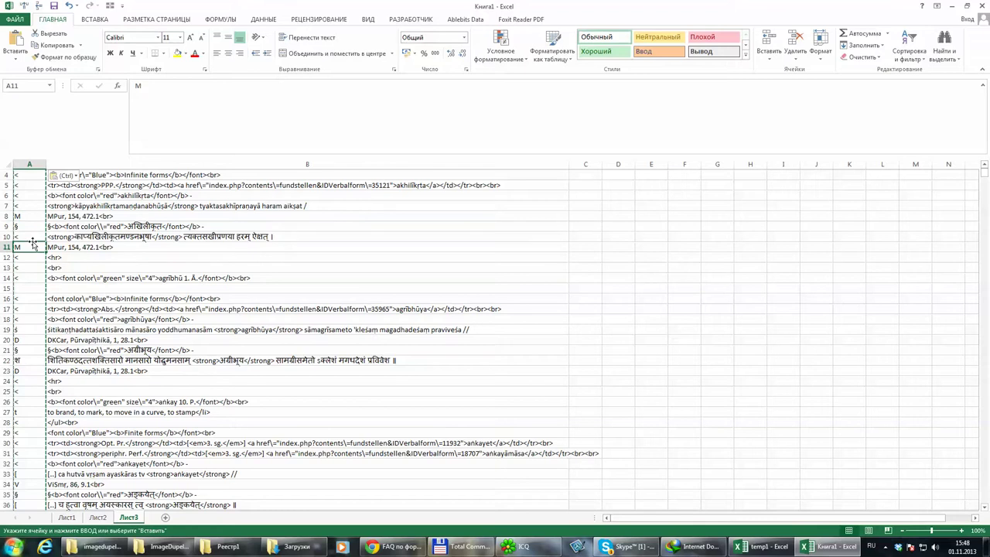
{"action": "scroll", "coordinate": [33, 244], "scroll_direction": "down", "scroll_amount": 1}
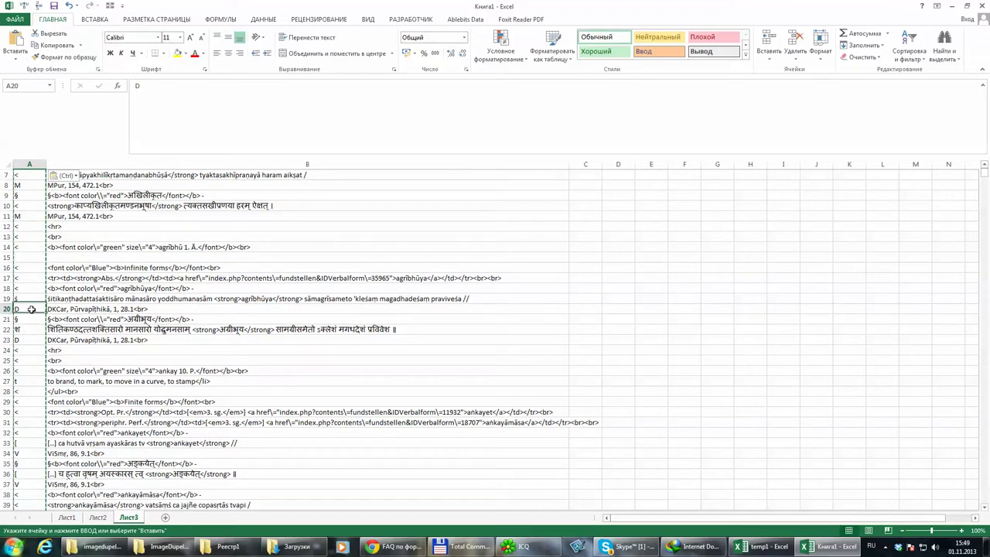
{"action": "scroll", "coordinate": [506, 307], "scroll_direction": "up", "scroll_amount": 2}
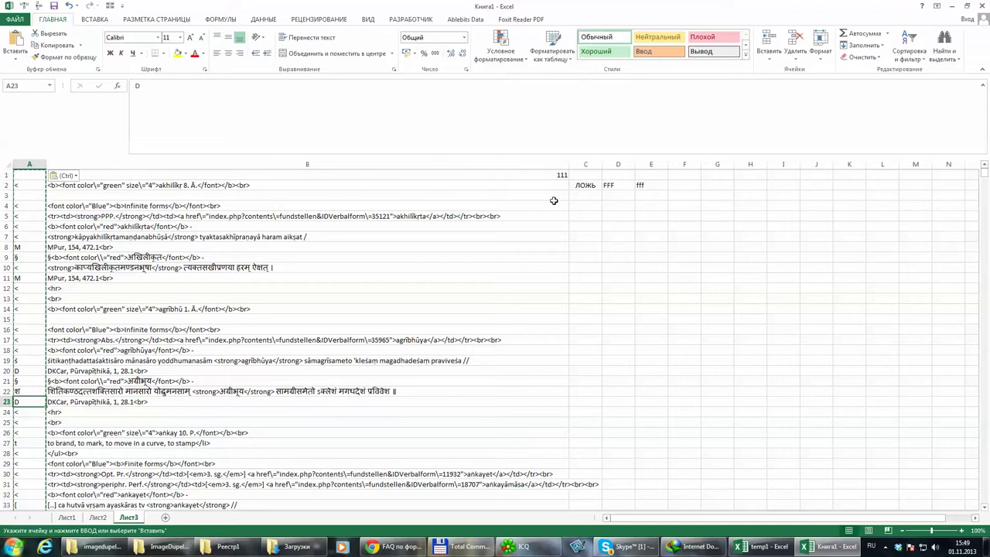
{"action": "left_click", "coordinate": [584, 186]}
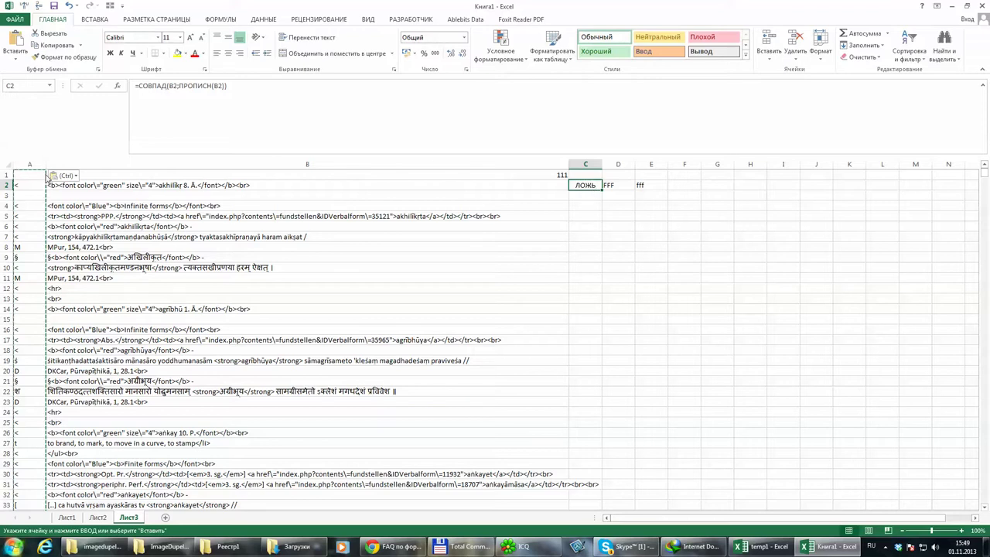
Step: Fill header cells A1 and B1 with the placeholder texts ываяыаываываыва and фывфыв
{"action": "left_click", "coordinate": [9, 175]}
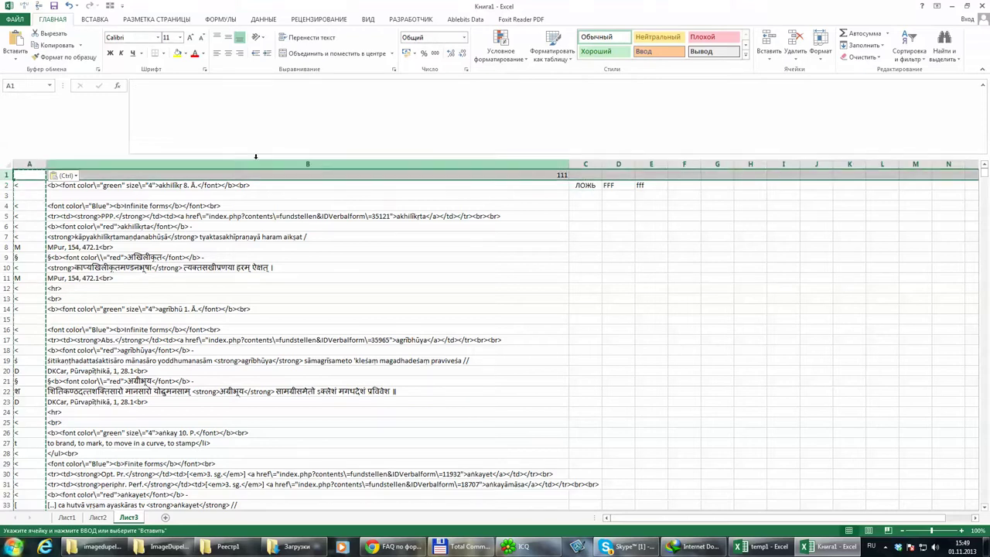
{"action": "type", "text": "ывяаыа"}
{"action": "type", "text": "ывфыафыв"}
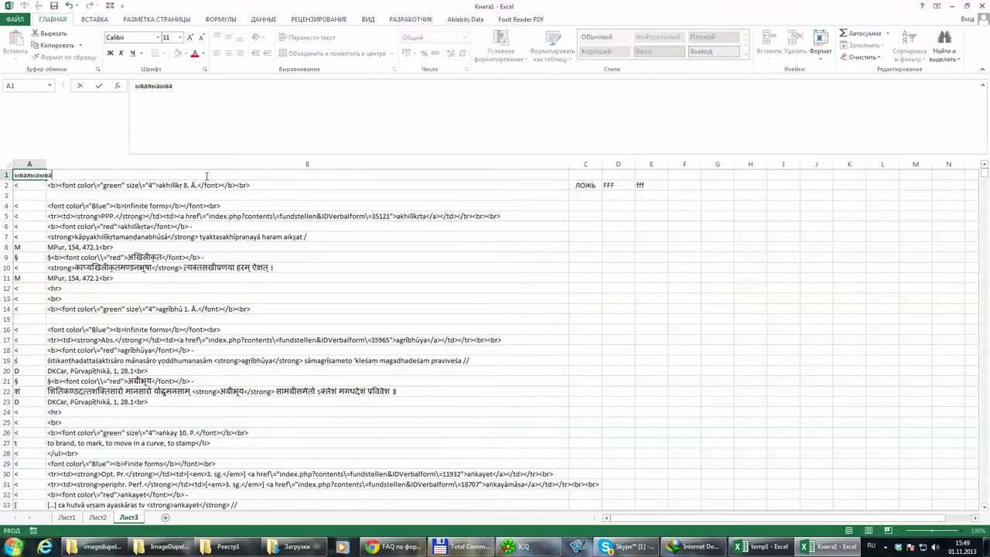
{"action": "left_click", "coordinate": [255, 197]}
{"action": "left_click", "coordinate": [255, 177]}
{"action": "type", "text": "фывфыв"}
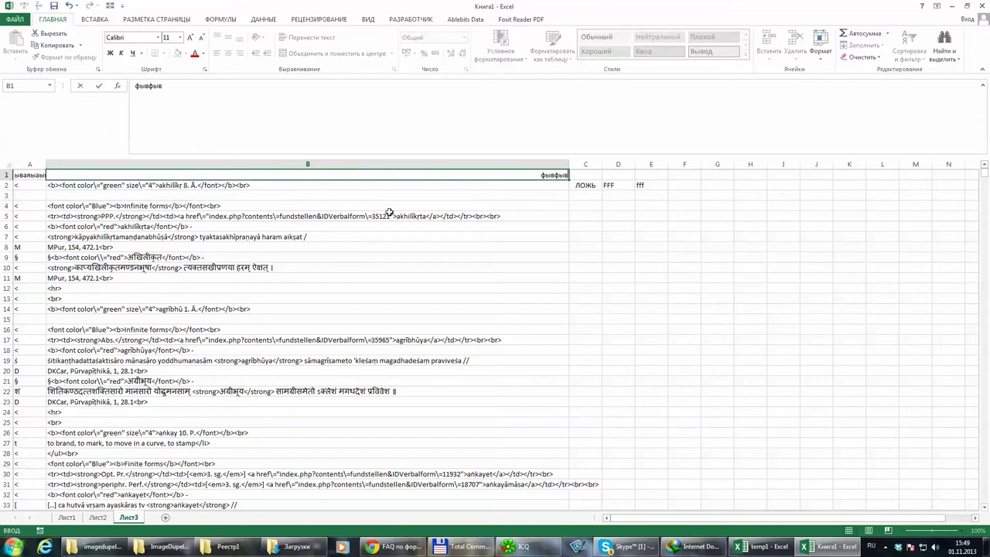
{"action": "left_click", "coordinate": [389, 215]}
Step: Enter the placeholder headers фывфывфыв in C1 and фывфыв in D1 and E1
{"action": "left_click", "coordinate": [590, 174]}
{"action": "type", "text": "фывфыв"}
{"action": "left_click", "coordinate": [563, 216]}
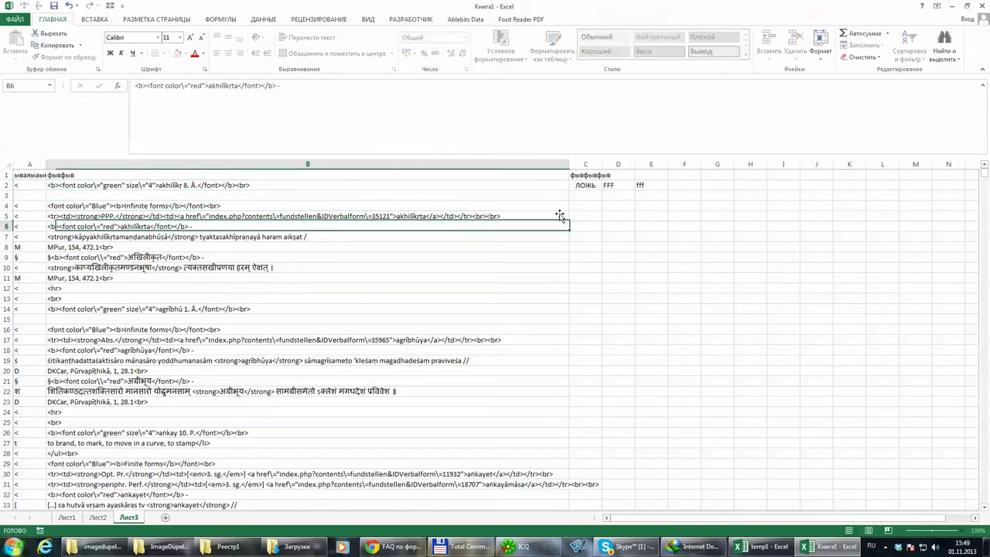
{"action": "left_click", "coordinate": [619, 175]}
{"action": "type", "text": "фывфыв"}
{"action": "left_click", "coordinate": [652, 174]}
{"action": "type", "text": "фывфыв"}
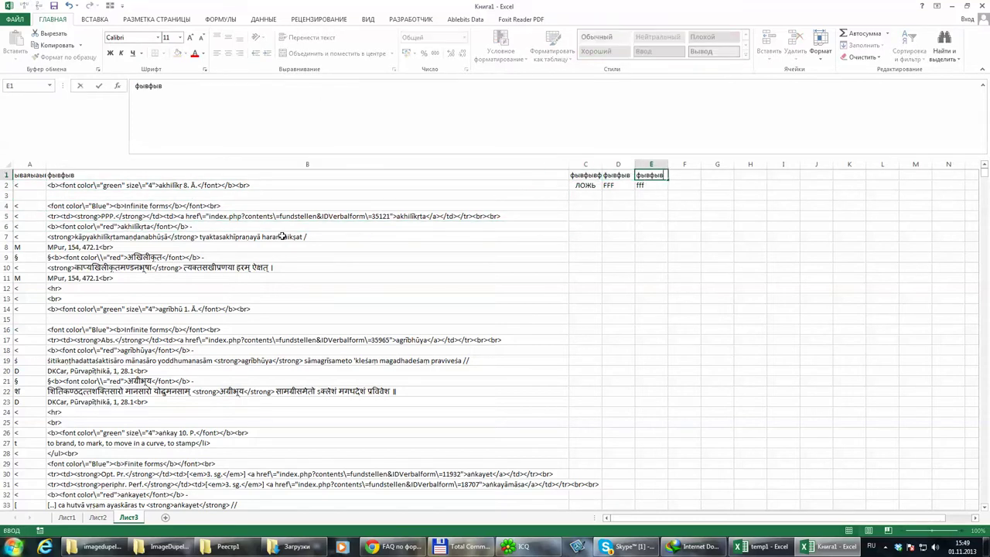
{"action": "left_click", "coordinate": [154, 231]}
Step: Turn on filtering for header row 1 of the sheet
{"action": "left_click", "coordinate": [6, 175]}
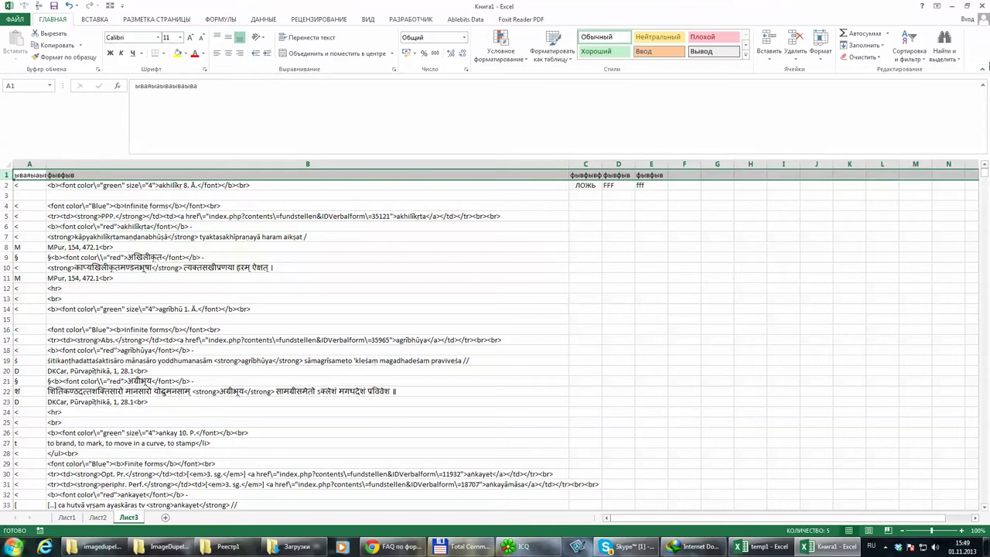
{"action": "left_click", "coordinate": [910, 51]}
{"action": "left_click", "coordinate": [901, 108]}
Step: Sort the whole list by column A in descending order, from Я to А
{"action": "left_click", "coordinate": [41, 175]}
{"action": "left_click", "coordinate": [34, 187]}
{"action": "left_click", "coordinate": [41, 174]}
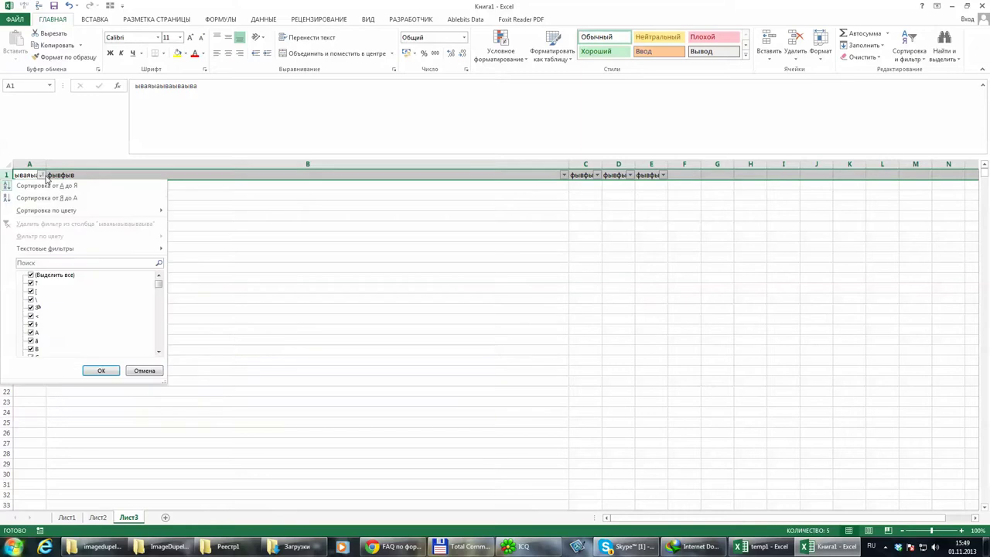
{"action": "left_click", "coordinate": [44, 200]}
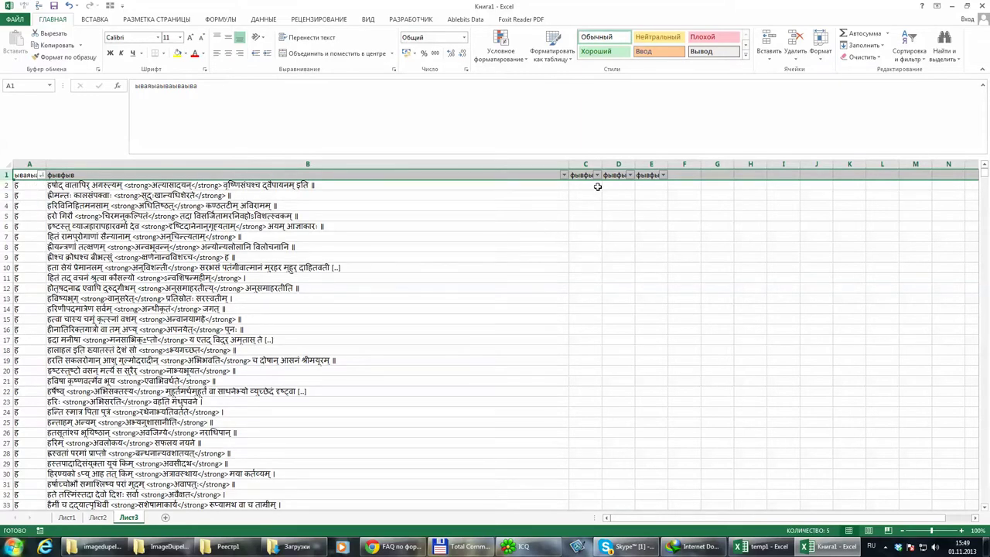
Step: Copy the formula =СОВПАД(B2;ПРОПИСН(B2)) from the Google spreadsheet FAQ по формулам into C2 of the Excel sheet
{"action": "left_click", "coordinate": [594, 186]}
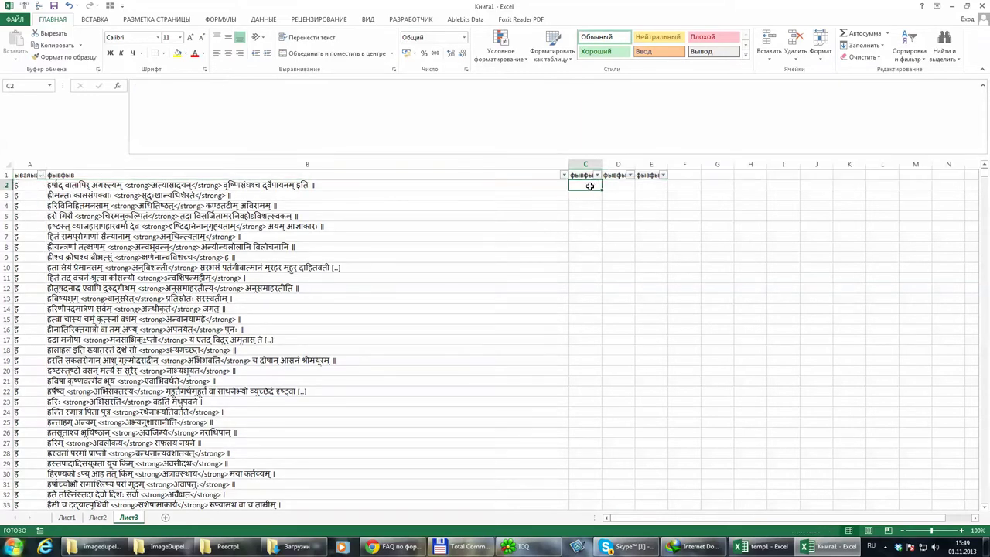
{"action": "left_click", "coordinate": [393, 546]}
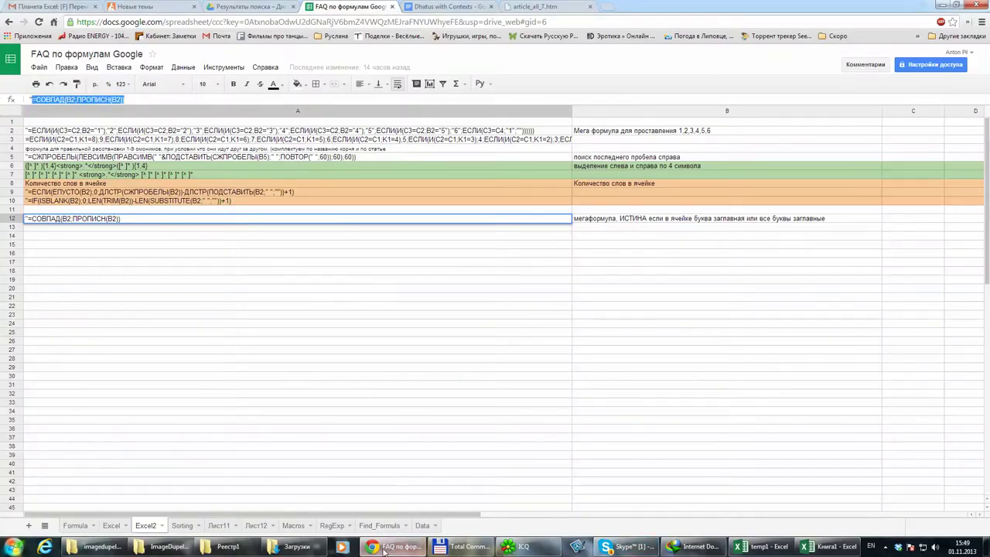
{"action": "left_click", "coordinate": [829, 546]}
{"action": "key", "text": "ctrl+v"}
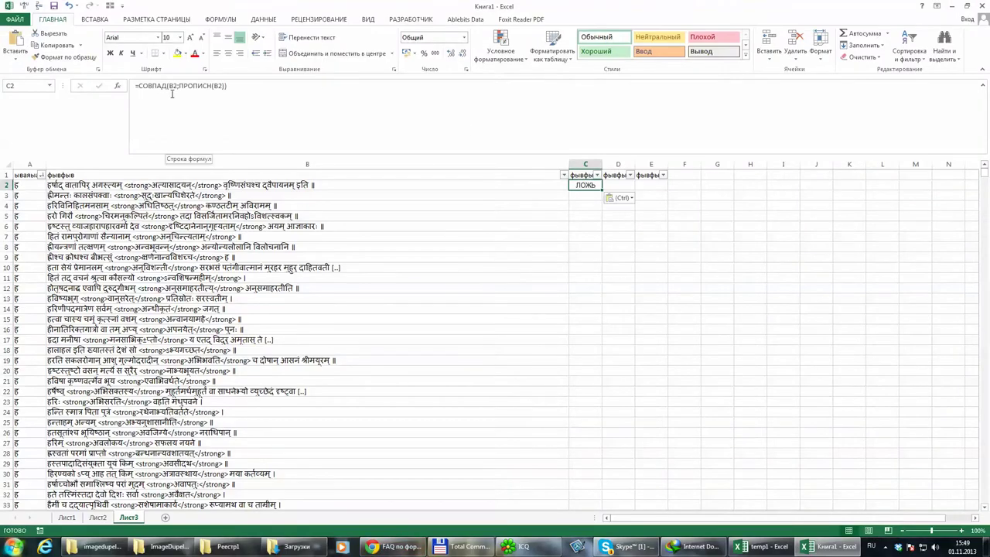
Step: Change both cell references in the C2 formula so that it reads =СОВПАД(А2;ПРОПИСН(А2))
{"action": "left_click", "coordinate": [177, 86]}
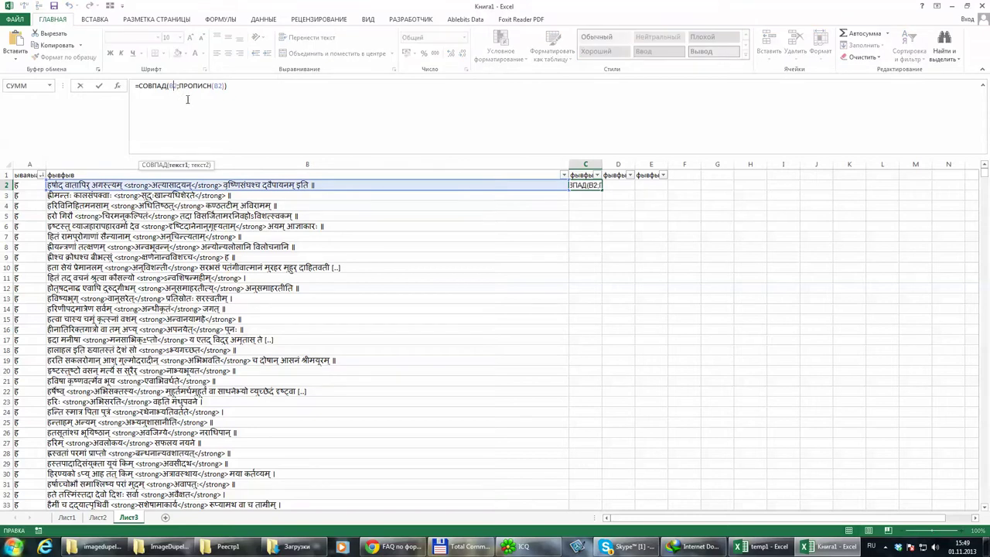
{"action": "key", "text": "BackSpace"}
{"action": "type", "text": "А"}
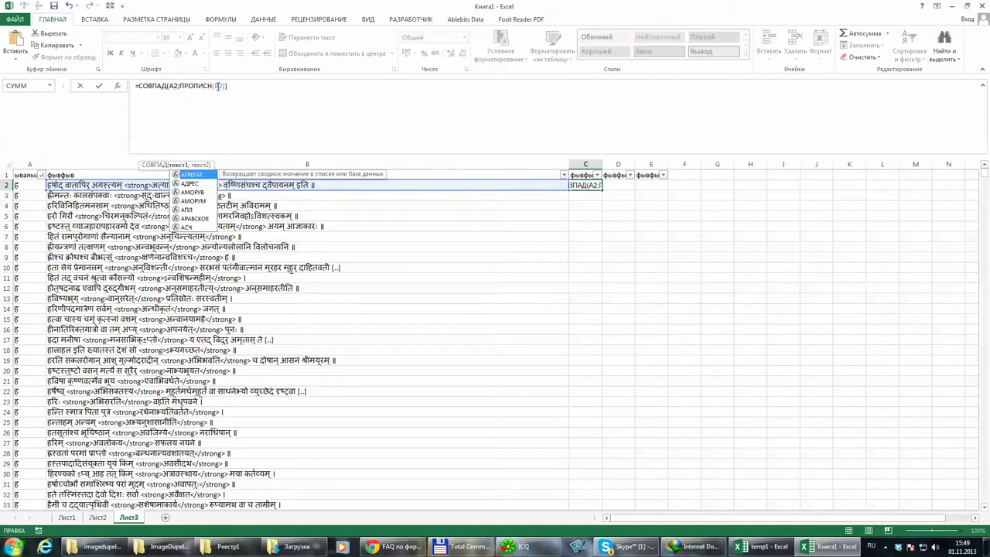
{"action": "left_click", "coordinate": [218, 86]}
{"action": "key", "text": "BackSpace"}
{"action": "type", "text": "А"}
{"action": "key", "text": "Return"}
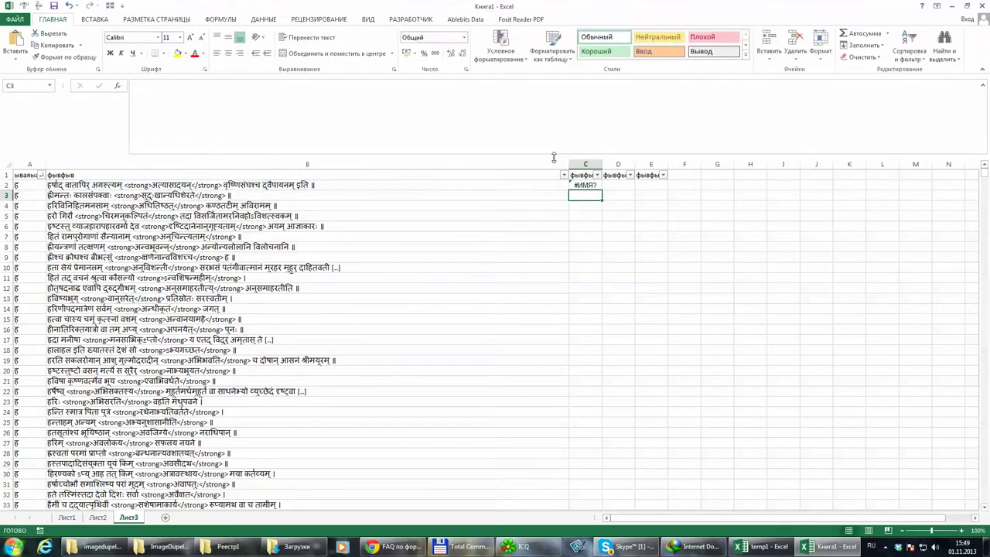
Step: Widen column C, fill the C2 formula down to C24 and copy cell C24
{"action": "left_click", "coordinate": [586, 186]}
{"action": "left_click_drag", "start_coordinate": [602, 166], "coordinate": [665, 410]}
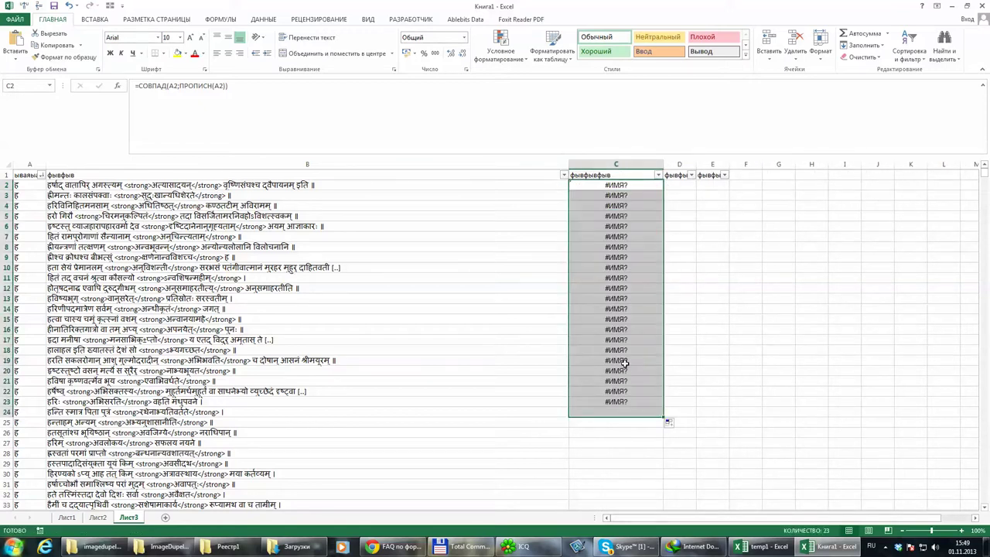
{"action": "left_click", "coordinate": [632, 410]}
{"action": "key", "text": "ctrl+c"}
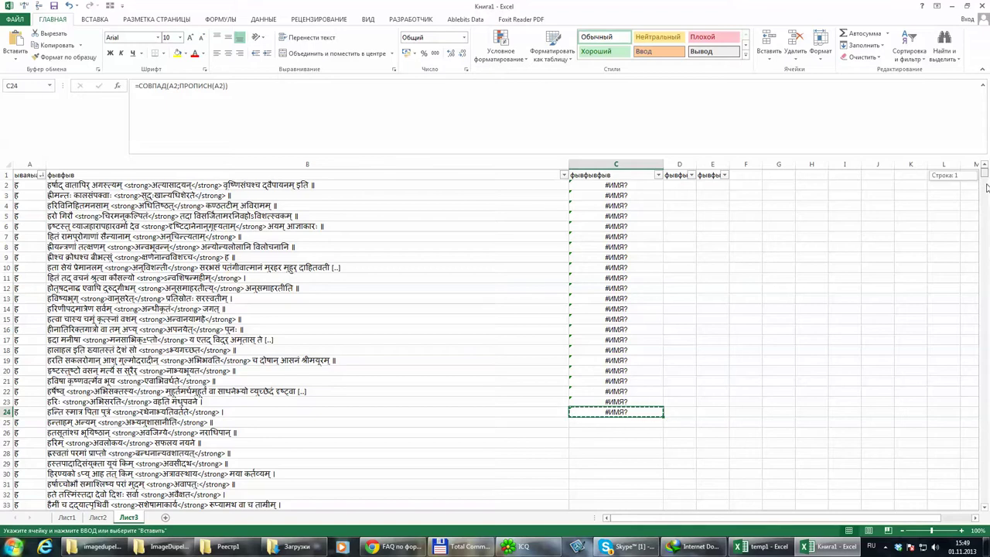
Step: Clear the contents of all rows from 107162 down to the end of the data
{"action": "left_click_drag", "start_coordinate": [986, 188], "coordinate": [985, 349]}
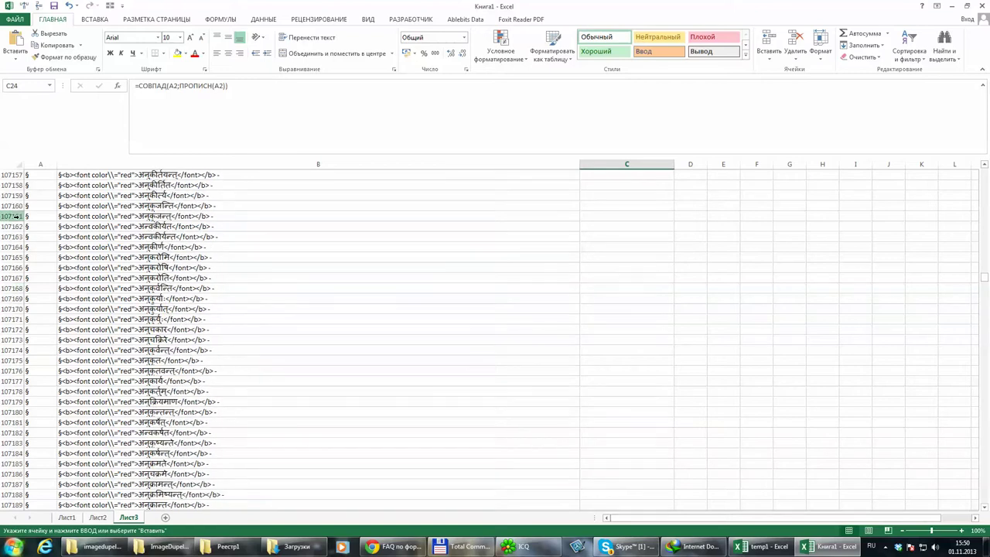
{"action": "left_click", "coordinate": [16, 226]}
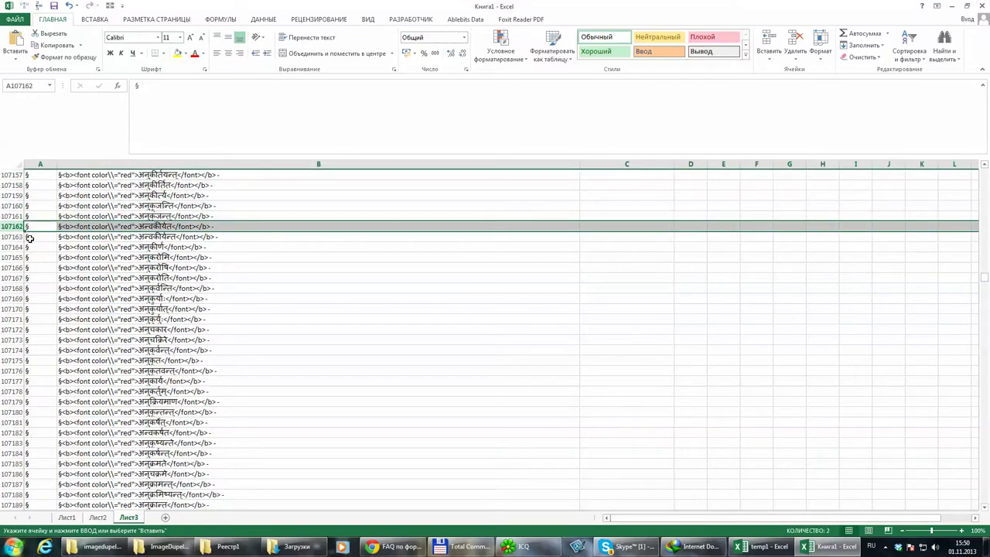
{"action": "key", "text": "Delete"}
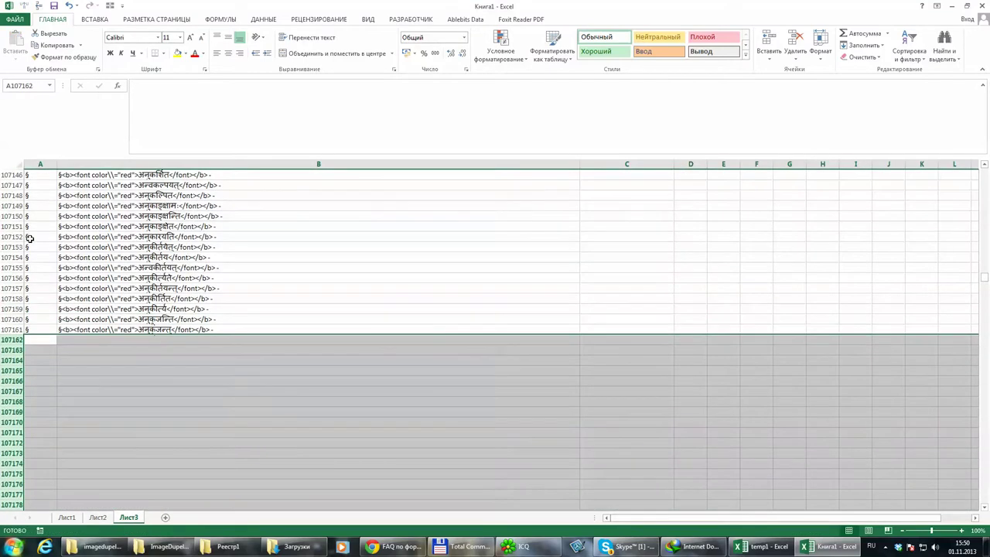
Step: Find the first row beginning with § and clear all rows from 106588 down to the end of the data
{"action": "left_click", "coordinate": [7, 328]}
{"action": "scroll", "coordinate": [91, 342], "scroll_direction": "up", "scroll_amount": 6}
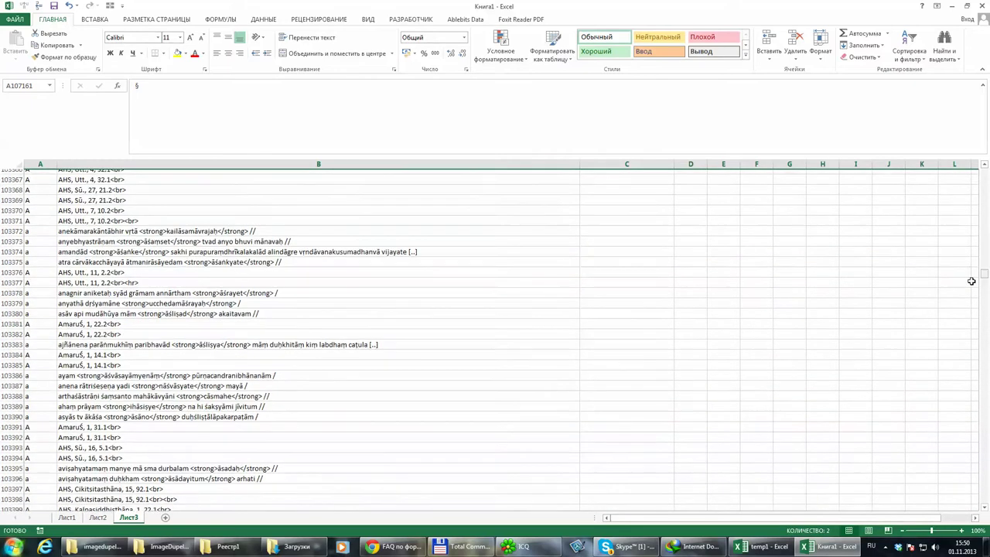
{"action": "scroll", "coordinate": [347, 356], "scroll_direction": "down", "scroll_amount": 15}
{"action": "scroll", "coordinate": [21, 422], "scroll_direction": "down", "scroll_amount": 20}
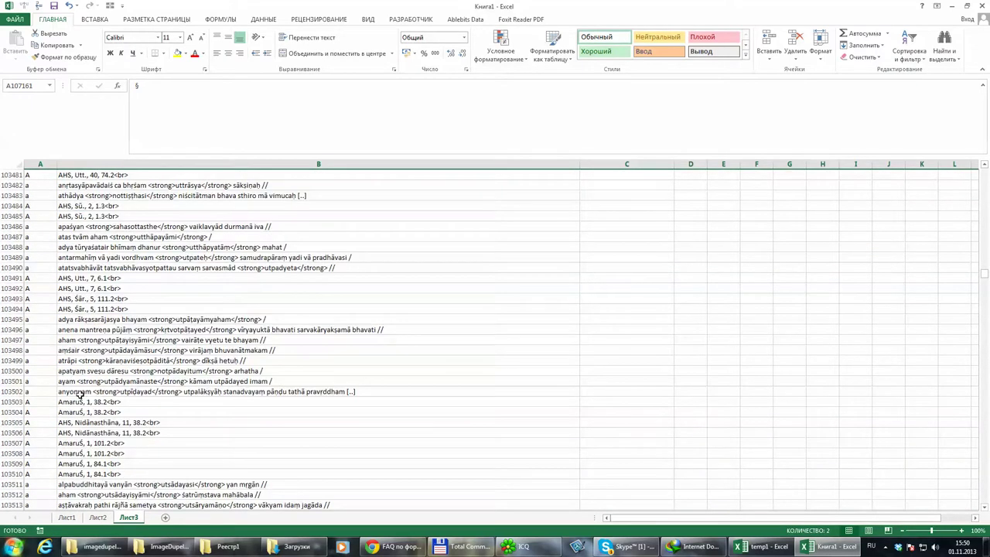
{"action": "scroll", "coordinate": [59, 417], "scroll_direction": "down", "scroll_amount": 20}
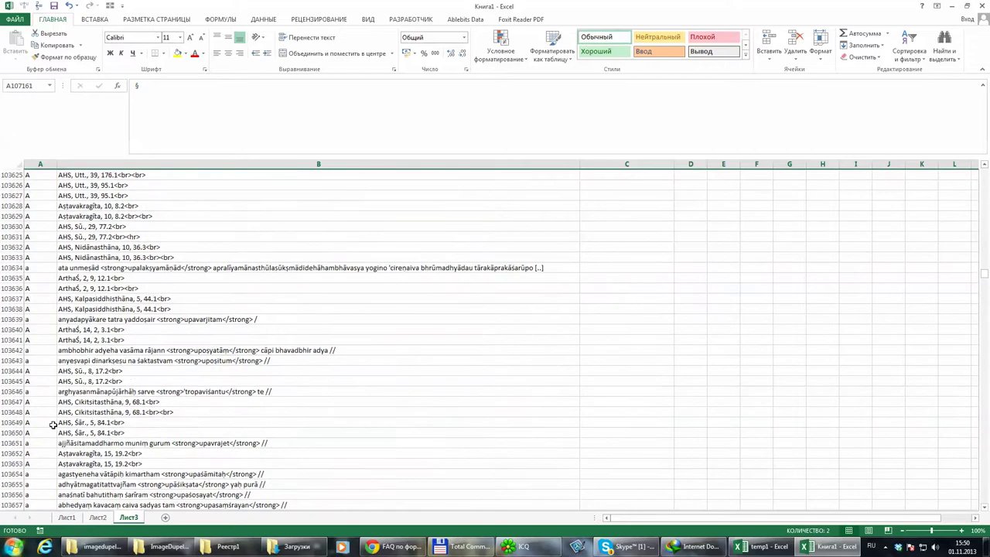
{"action": "scroll", "coordinate": [49, 438], "scroll_direction": "down", "scroll_amount": 7}
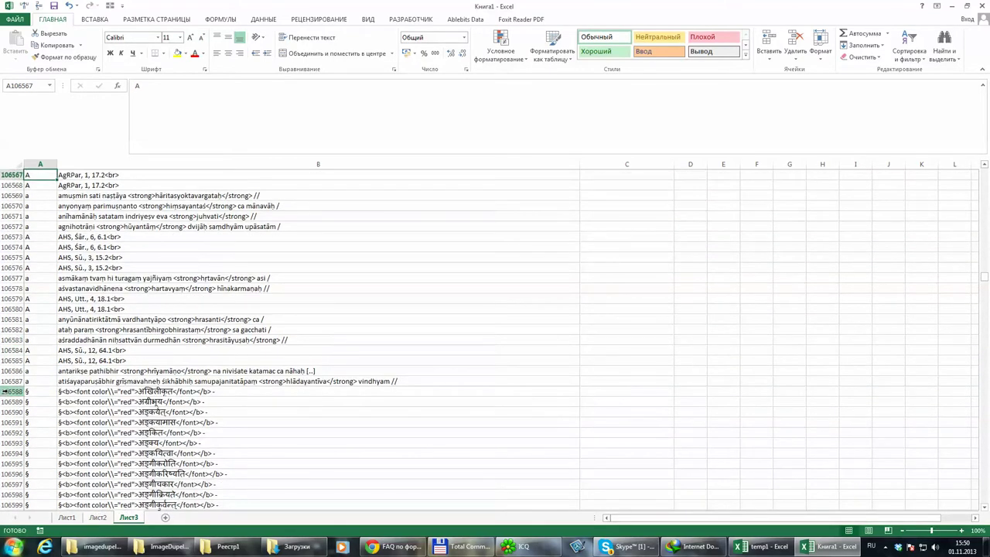
{"action": "left_click", "coordinate": [8, 392], "text": "shift"}
{"action": "left_click", "coordinate": [8, 392]}
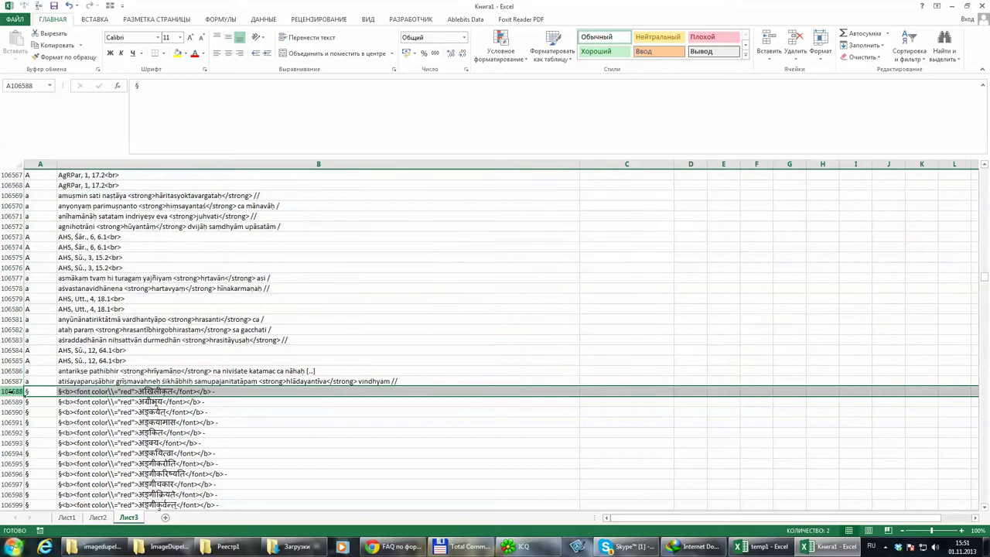
{"action": "key", "text": "ctrl+shift+Down"}
{"action": "left_click", "coordinate": [156, 349]}
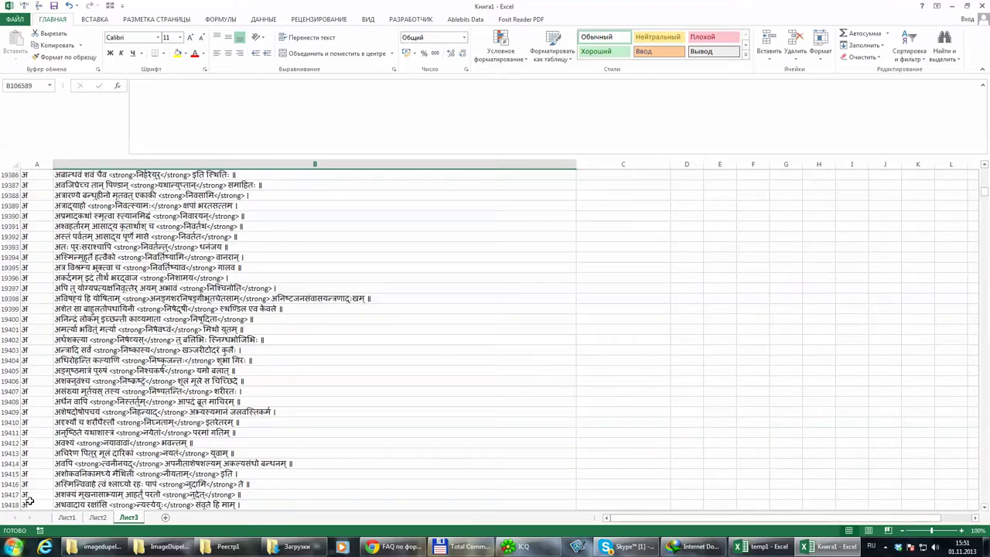
Step: Find the last row beginning with a Devanagari letter and delete all rows from 2 through 20482
{"action": "key", "text": "Down"}
{"action": "key", "text": "Down"}
{"action": "key", "text": "Down"}
{"action": "key", "text": "Down"}
{"action": "key", "text": "Down"}
{"action": "key", "text": "Down"}
{"action": "key", "text": "Down"}
{"action": "key", "text": "Down"}
{"action": "key", "text": "Down"}
{"action": "key", "text": "Down"}
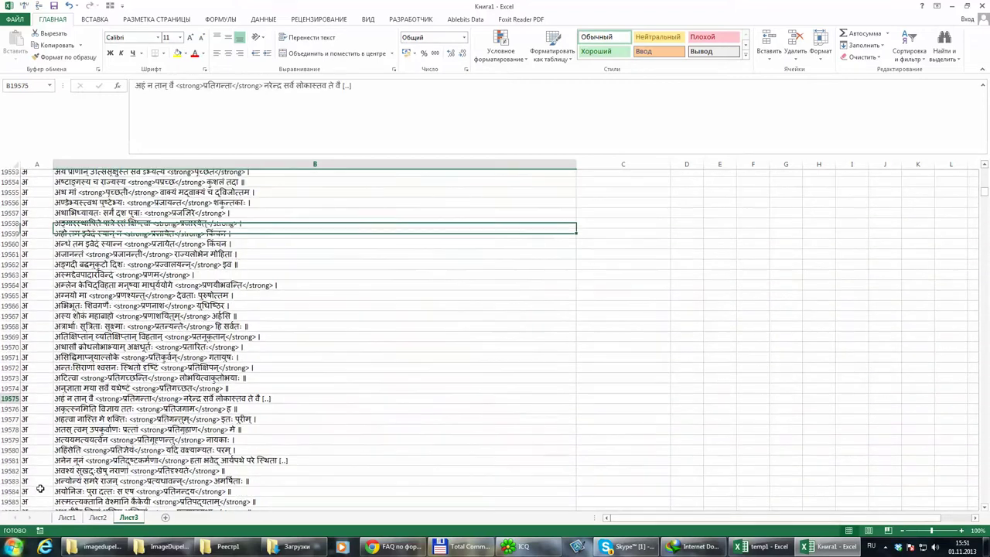
{"action": "key", "text": "Down"}
{"action": "key", "text": "Down"}
{"action": "key", "text": "Down"}
{"action": "key", "text": "Down"}
{"action": "key", "text": "Down"}
{"action": "key", "text": "Down"}
{"action": "key", "text": "Down"}
{"action": "key", "text": "Down"}
{"action": "key", "text": "Down"}
{"action": "key", "text": "Down"}
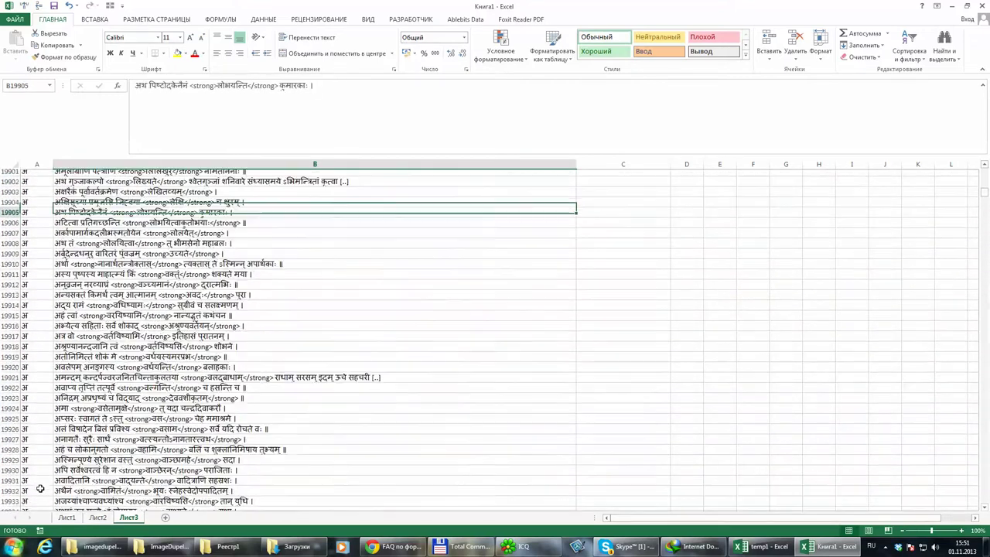
{"action": "key", "text": "Down"}
{"action": "key", "text": "Down"}
{"action": "key", "text": "Down"}
{"action": "key", "text": "Down"}
{"action": "key", "text": "Down"}
{"action": "key", "text": "Down"}
{"action": "key", "text": "Down"}
{"action": "key", "text": "Down"}
{"action": "key", "text": "Down"}
{"action": "key", "text": "Down"}
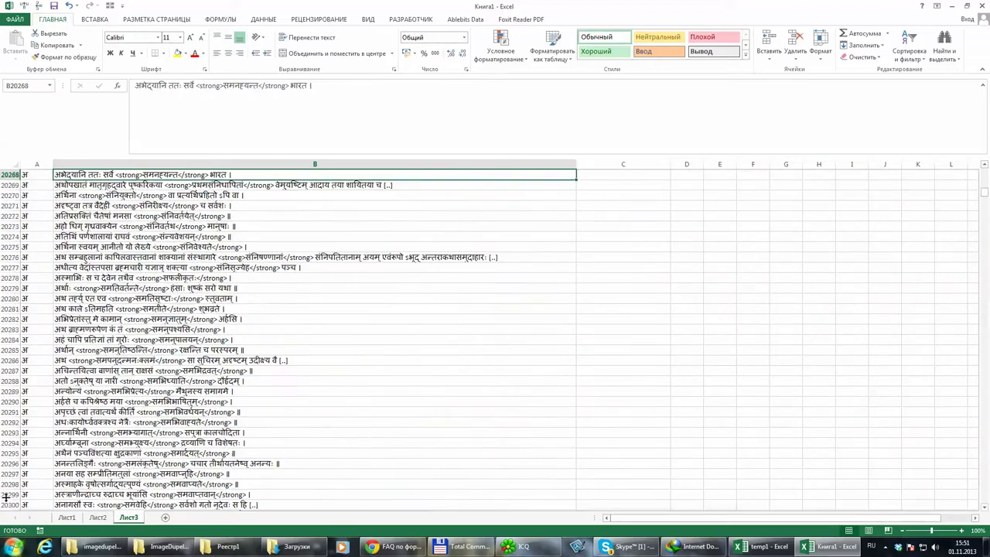
{"action": "key", "text": "Down"}
{"action": "key", "text": "Down"}
{"action": "key", "text": "Down"}
{"action": "key", "text": "Down"}
{"action": "key", "text": "Down"}
{"action": "key", "text": "Down"}
{"action": "key", "text": "Down"}
{"action": "key", "text": "Down"}
{"action": "key", "text": "Down"}
{"action": "key", "text": "Down"}
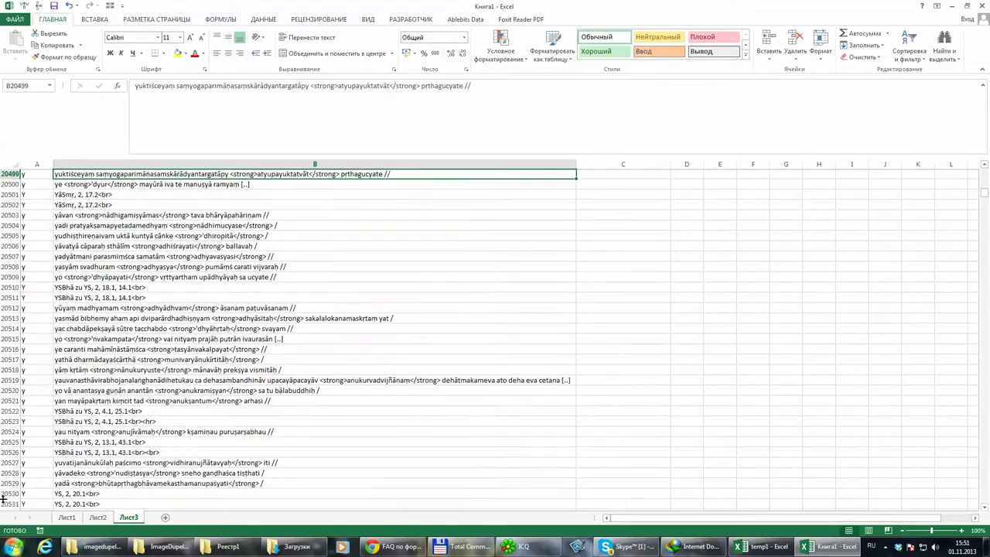
{"action": "left_click", "coordinate": [8, 338]}
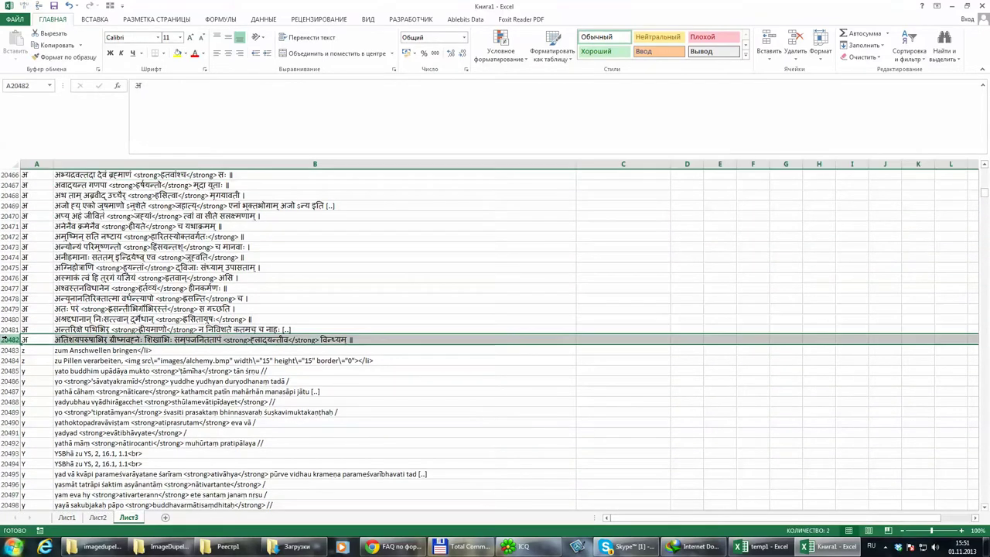
{"action": "key", "text": "ctrl+shift+Home"}
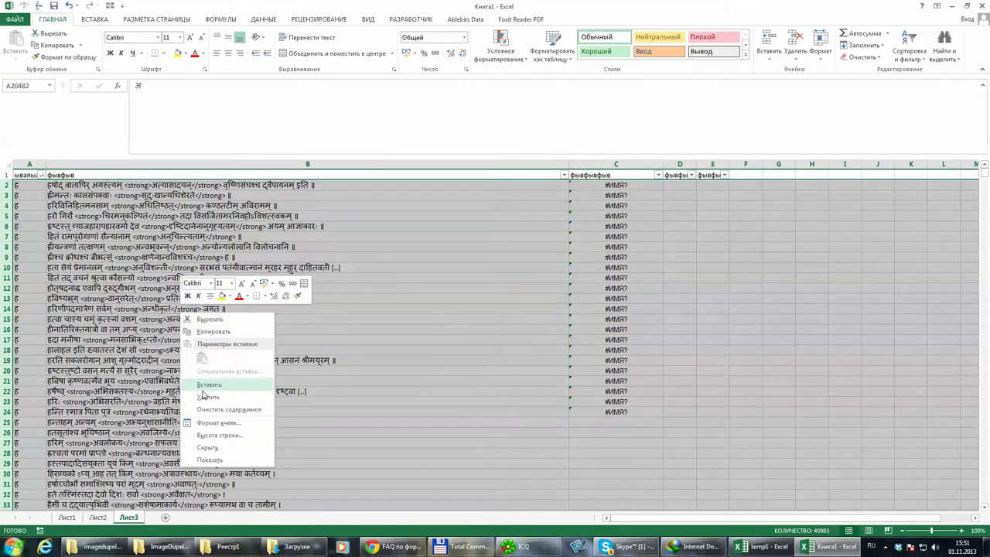
{"action": "left_click", "coordinate": [41, 224]}
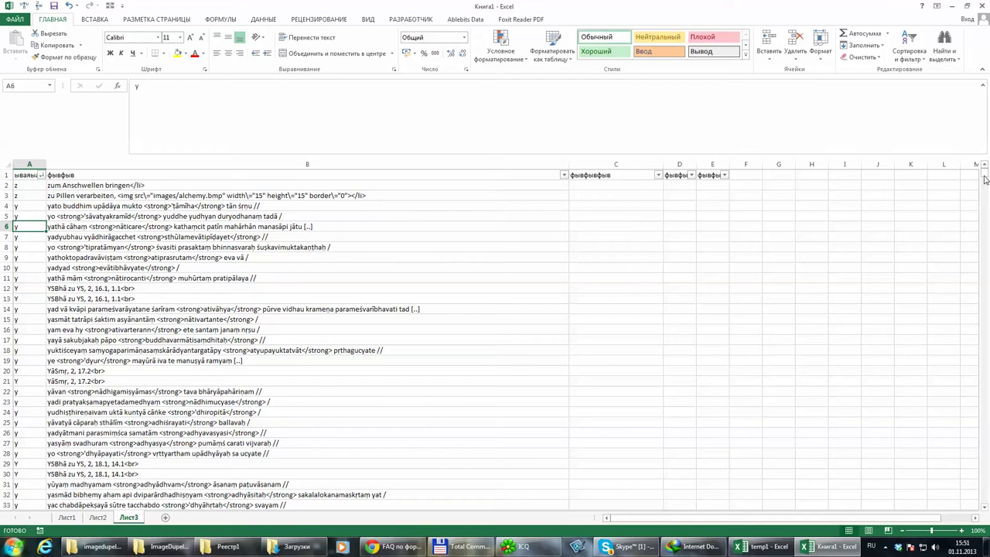
Step: Examine the remaining rows for uppercase and lowercase first letters in column A, comparing A3710 with A3711
{"action": "left_click_drag", "start_coordinate": [985, 174], "coordinate": [972, 153]}
{"action": "scroll", "coordinate": [294, 305], "scroll_direction": "down", "scroll_amount": 13}
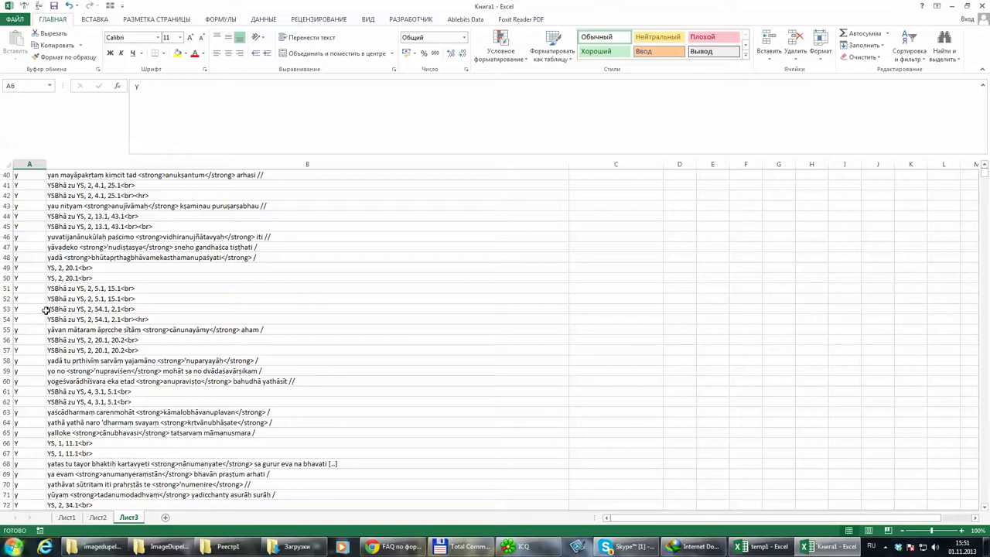
{"action": "left_click", "coordinate": [29, 281]}
{"action": "scroll", "coordinate": [48, 372], "scroll_direction": "down", "scroll_amount": 20}
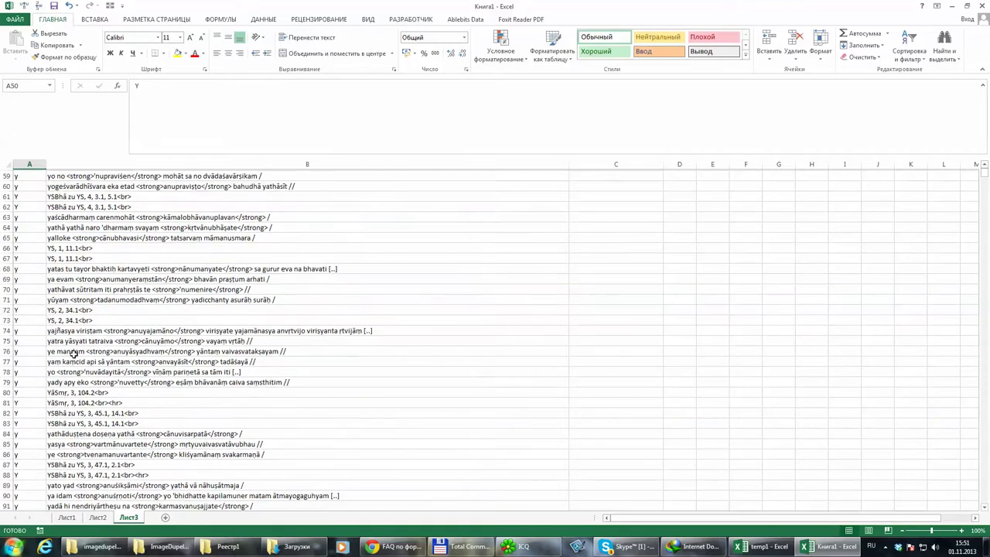
{"action": "scroll", "coordinate": [48, 400], "scroll_direction": "down", "scroll_amount": 5}
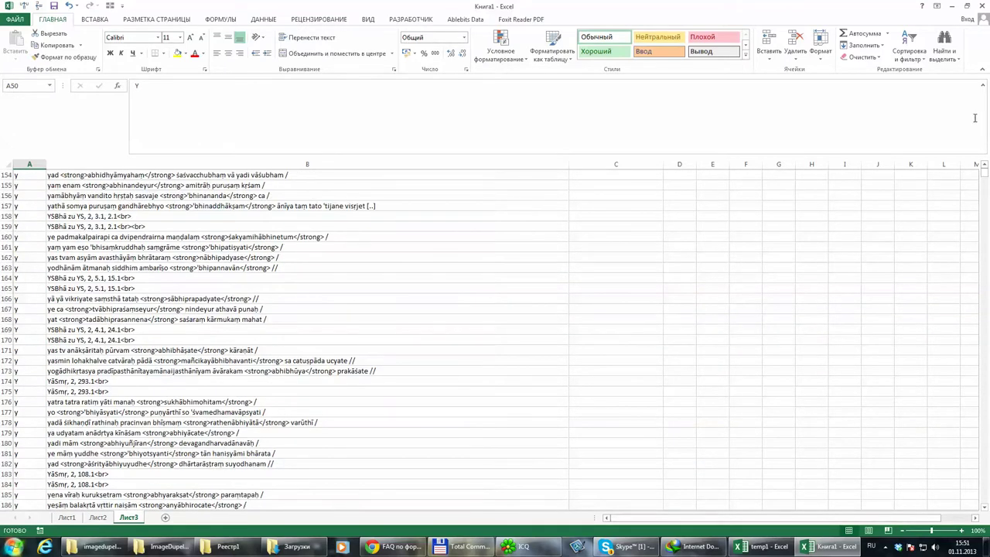
{"action": "left_click_drag", "start_coordinate": [985, 180], "coordinate": [984, 177]}
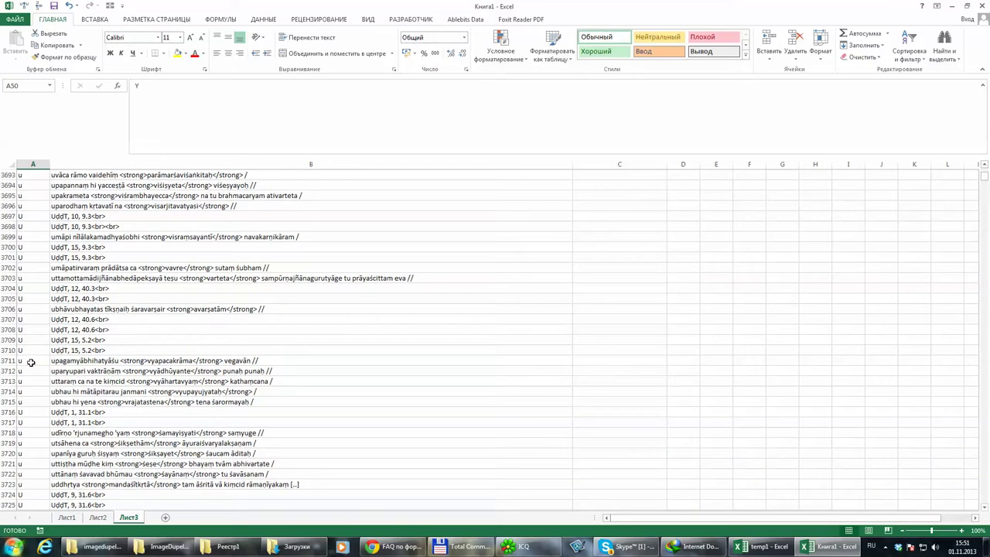
{"action": "left_click", "coordinate": [43, 350]}
{"action": "left_click", "coordinate": [37, 371]}
{"action": "left_click", "coordinate": [40, 357]}
{"action": "left_click", "coordinate": [40, 352]}
{"action": "left_click", "coordinate": [40, 358]}
{"action": "left_click", "coordinate": [39, 352]}
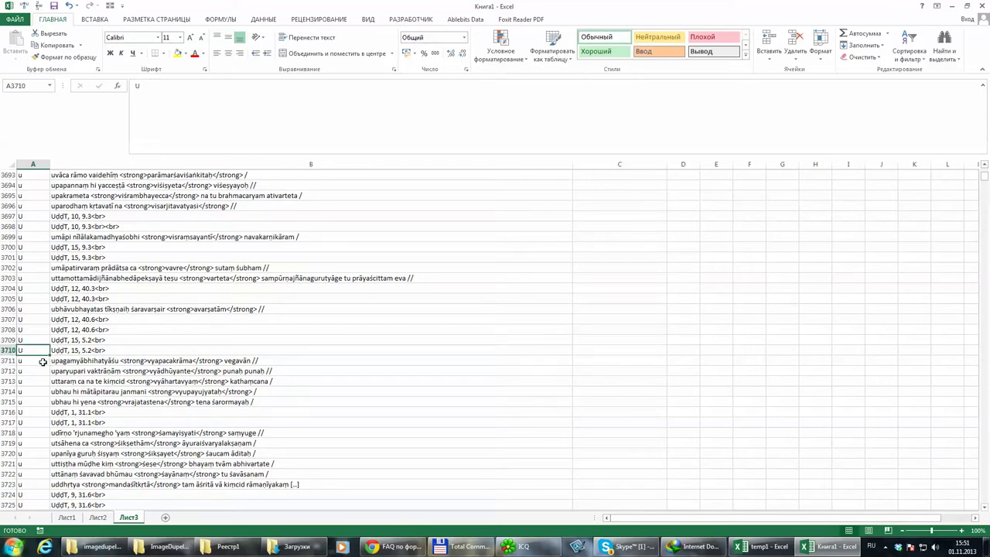
{"action": "left_click", "coordinate": [39, 360]}
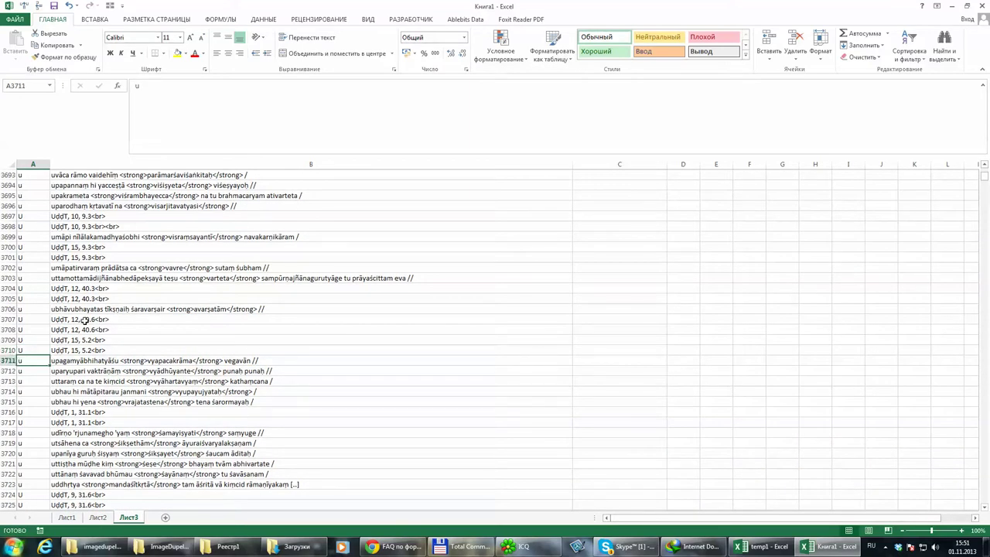
{"action": "left_click", "coordinate": [33, 163]}
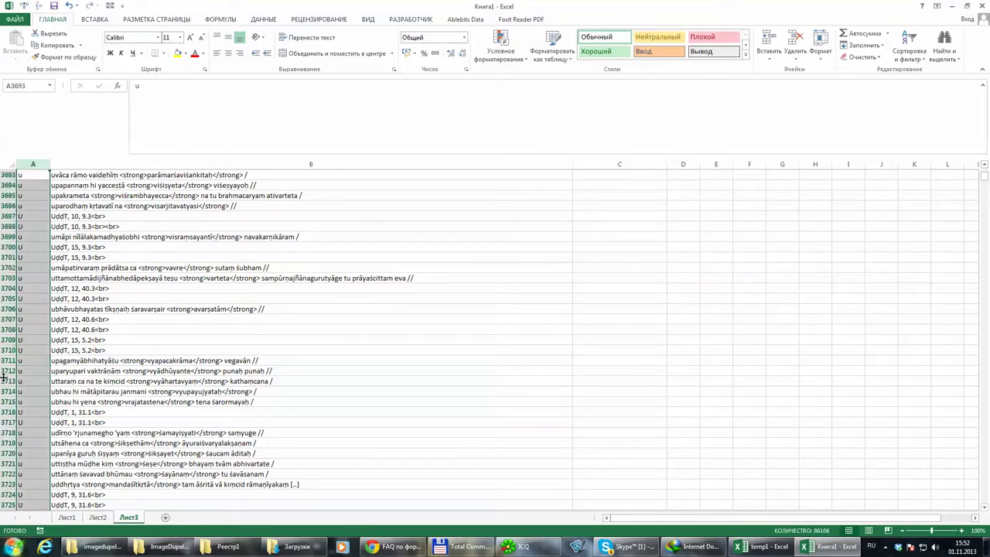
{"action": "left_click", "coordinate": [33, 385]}
{"action": "left_click", "coordinate": [29, 352]}
{"action": "left_click", "coordinate": [27, 361]}
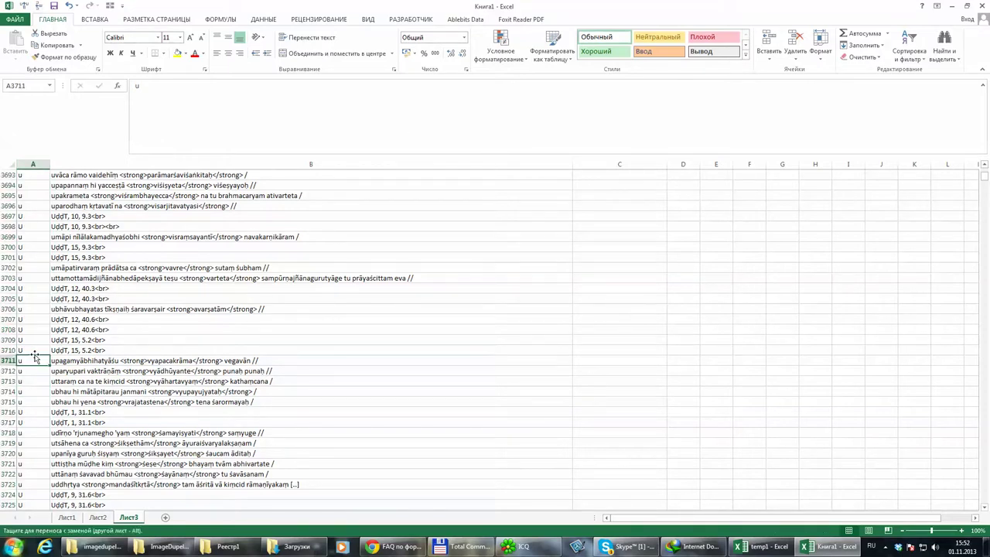
{"action": "left_click_drag", "start_coordinate": [983, 191], "coordinate": [983, 174]}
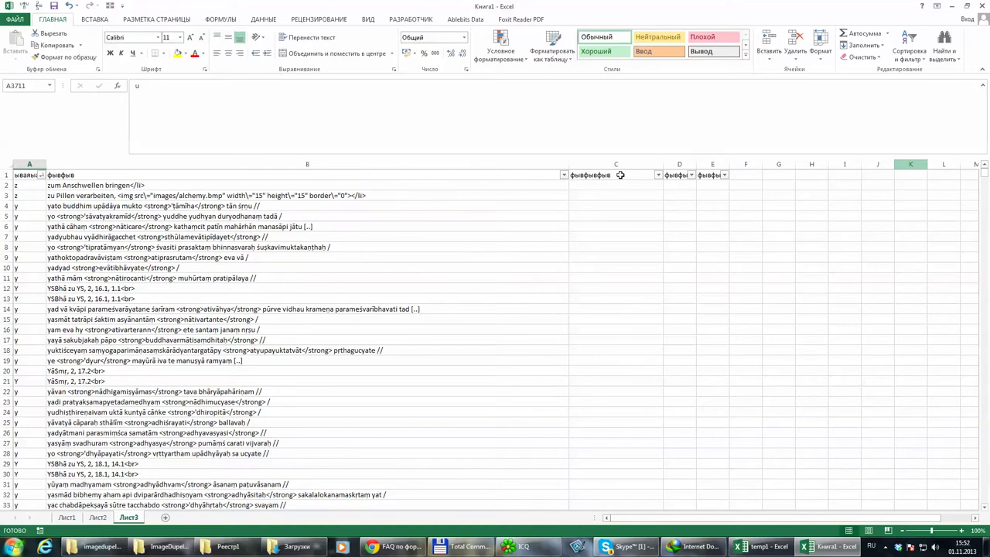
Step: Copy the formula =СОВПАД(B2;ПРОПИСН(B2)) from the FAQ spreadsheet in the browser and paste it into C2 of the Excel sheet
{"action": "left_click", "coordinate": [394, 546]}
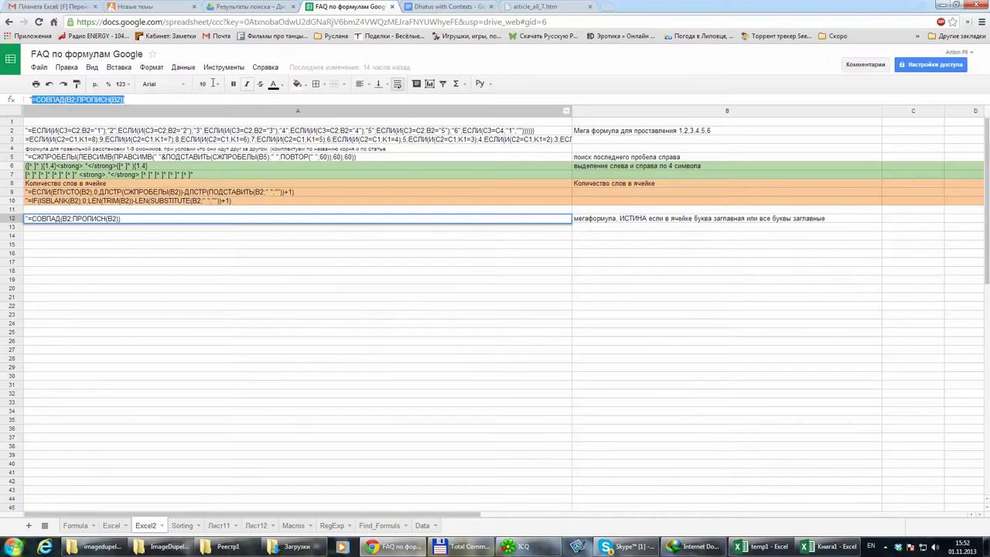
{"action": "right_click", "coordinate": [116, 101]}
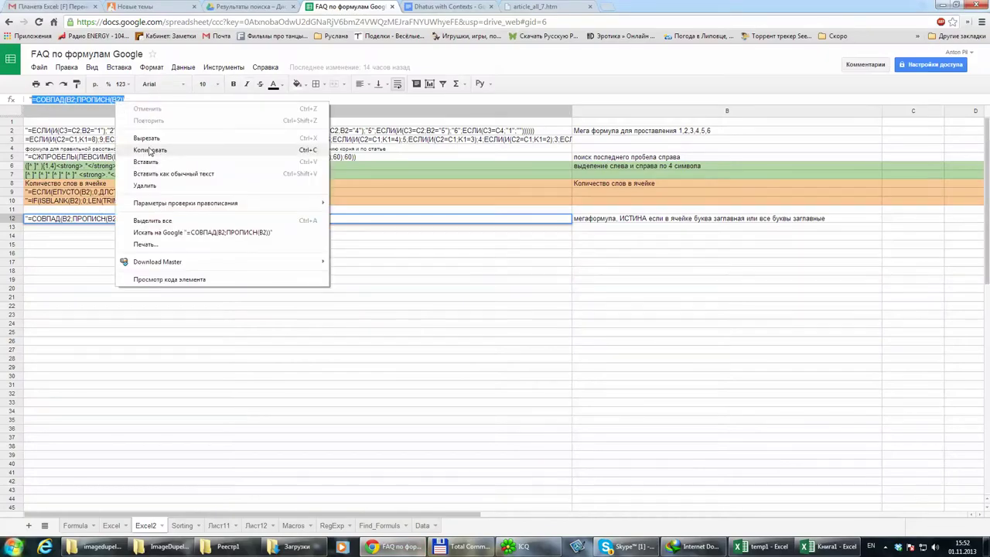
{"action": "left_click", "coordinate": [150, 150]}
{"action": "left_click", "coordinate": [838, 549]}
{"action": "left_click", "coordinate": [612, 184]}
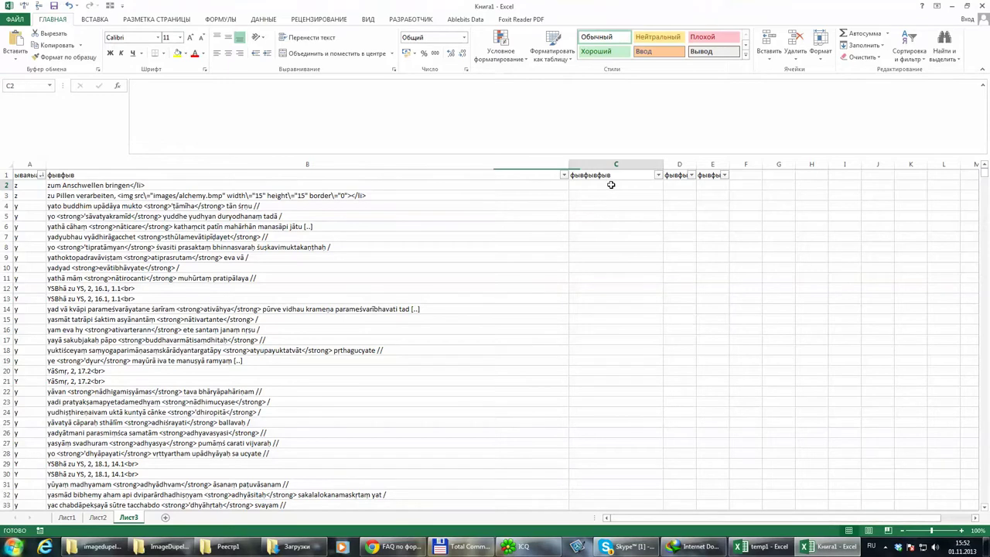
{"action": "left_click", "coordinate": [301, 121]}
{"action": "type", "text": "=СОВПАД(B2;ПРОПИСН(B2))"}
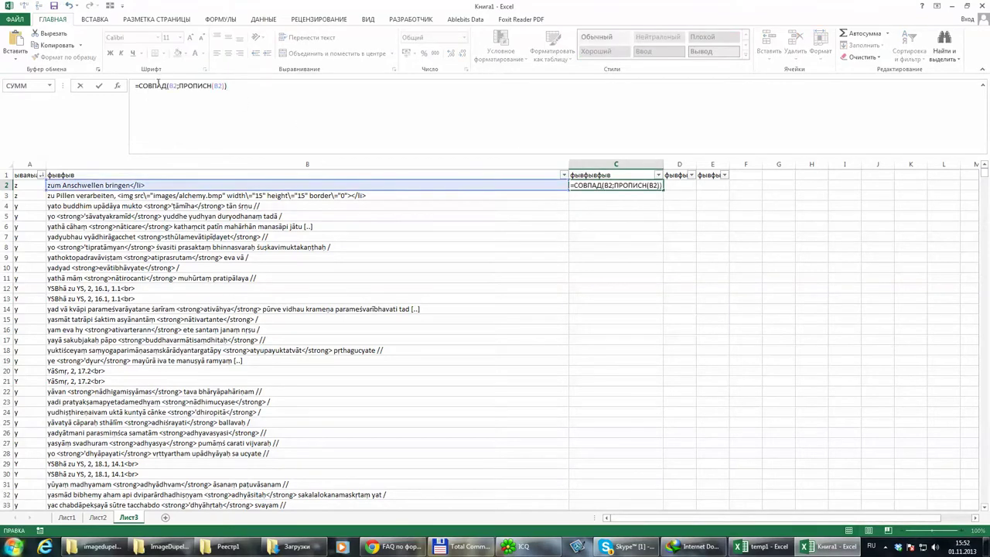
Step: Change both cell references in the pasted C2 formula to A2, giving =СОВПАД(A2;ПРОПИСН(A2))
{"action": "left_click", "coordinate": [173, 85]}
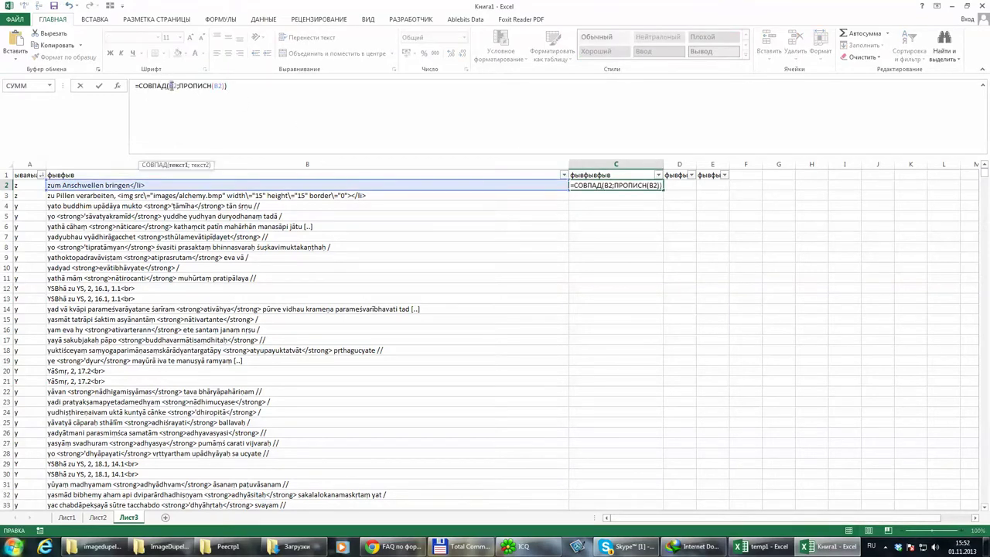
{"action": "type", "text": "и"}
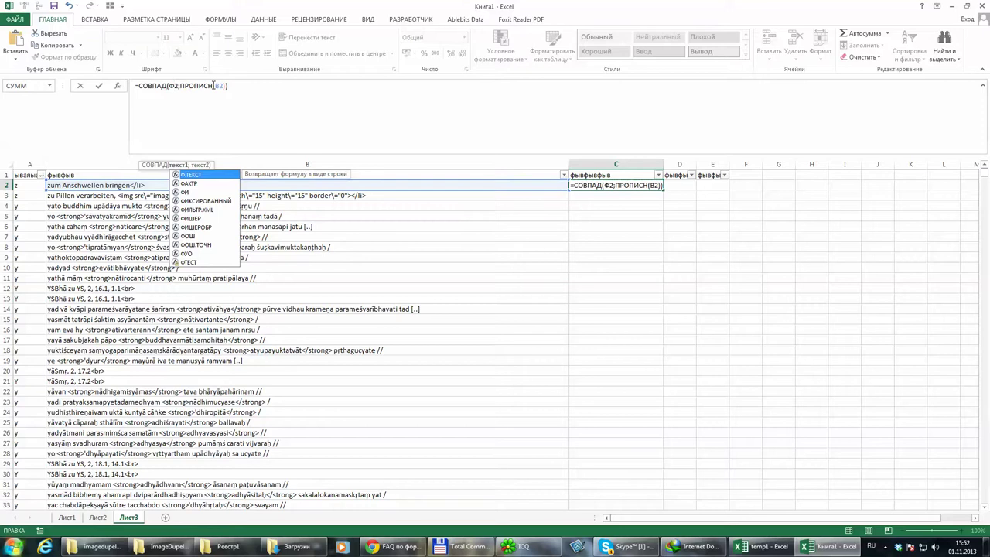
{"action": "key", "text": "BackSpace"}
{"action": "type", "text": "ф"}
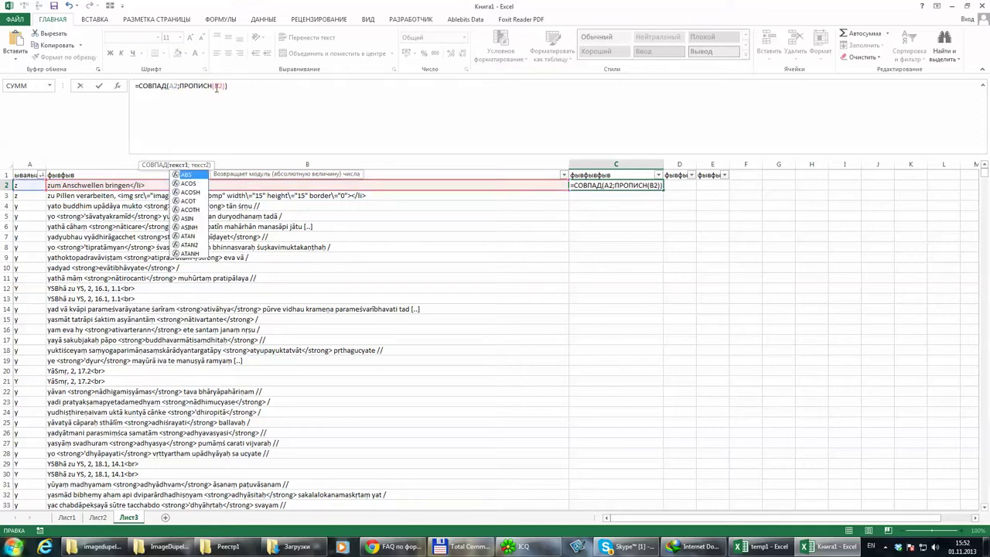
{"action": "key", "text": "BackSpace"}
{"action": "key", "text": "alt+shift"}
{"action": "type", "text": "A"}
{"action": "left_click", "coordinate": [214, 85]}
{"action": "key", "text": "Return"}
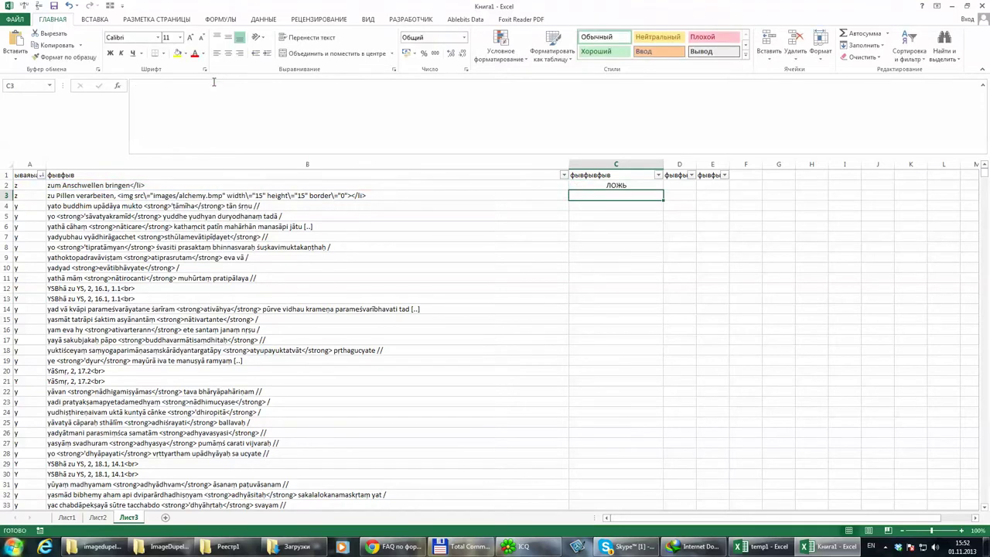
Step: Copy the C2 formula into every cell of column C down to the last data row, 86106
{"action": "left_click", "coordinate": [633, 184]}
{"action": "key", "text": "ctrl+c"}
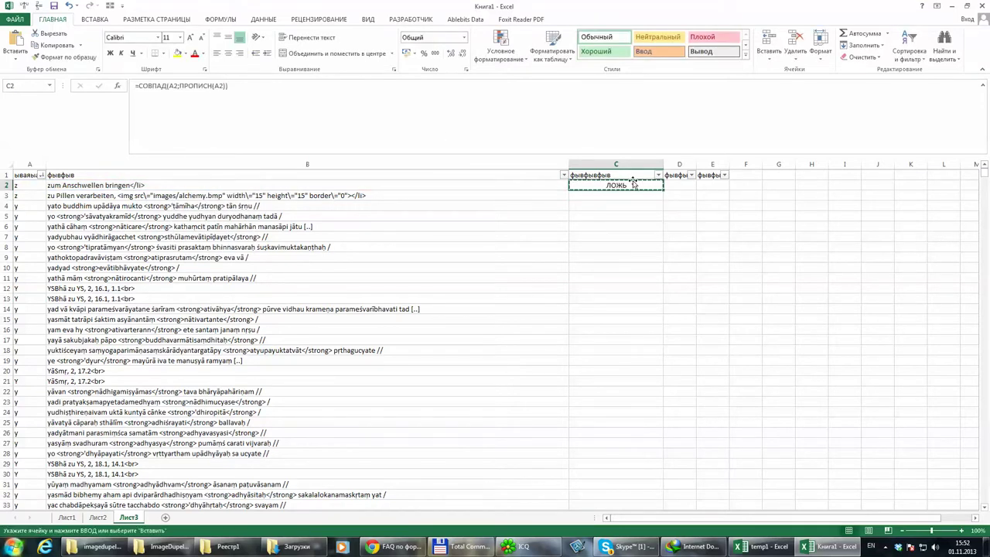
{"action": "left_click", "coordinate": [48, 195]}
{"action": "key", "text": "ctrl+Down"}
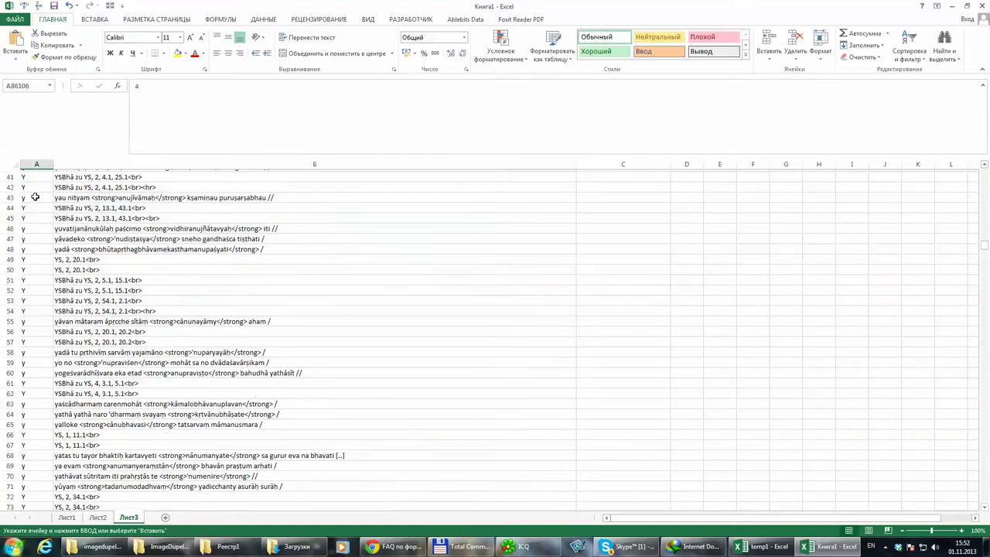
{"action": "key", "text": "Right"}
{"action": "key", "text": "Right"}
{"action": "key", "text": "Left"}
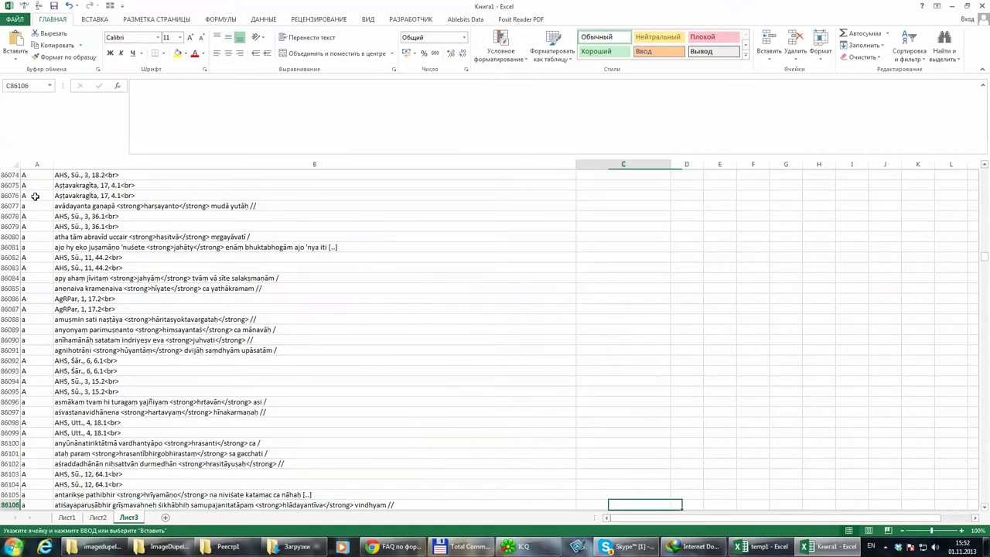
{"action": "key", "text": "ctrl+shift+Up"}
{"action": "key", "text": "ctrl+v"}
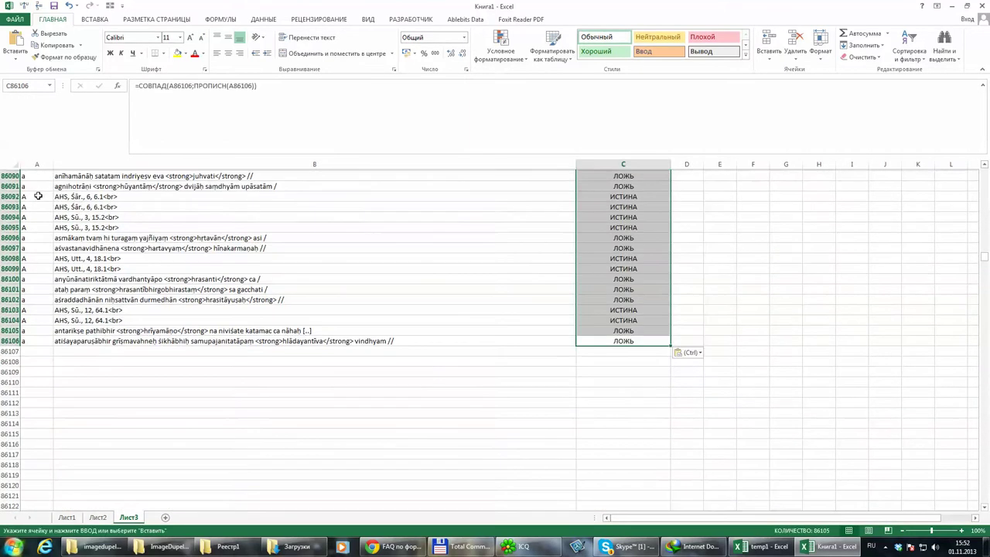
Step: Check the formula results in column C against the letters in column A for rows 86098 to 86102
{"action": "left_click", "coordinate": [464, 256]}
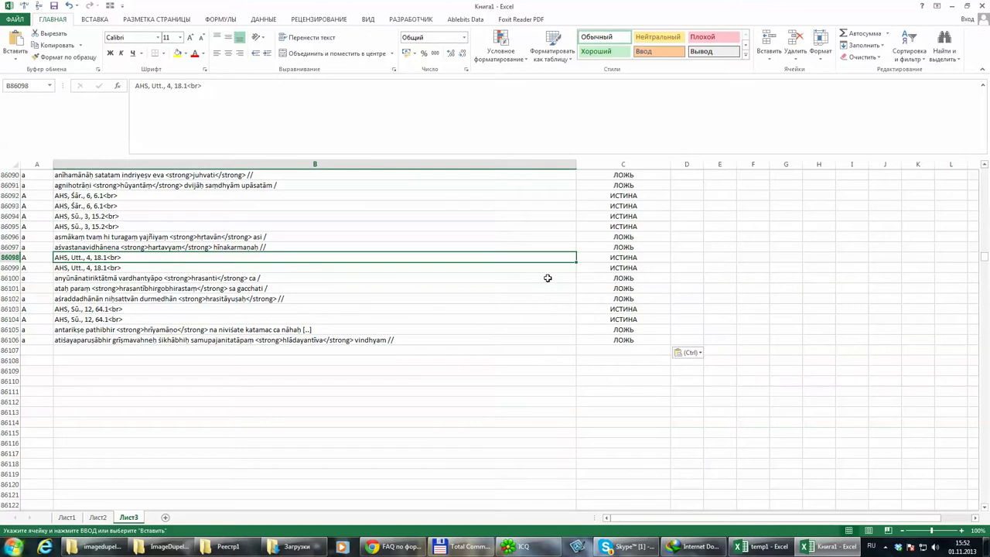
{"action": "left_click", "coordinate": [624, 258]}
{"action": "left_click", "coordinate": [36, 259]}
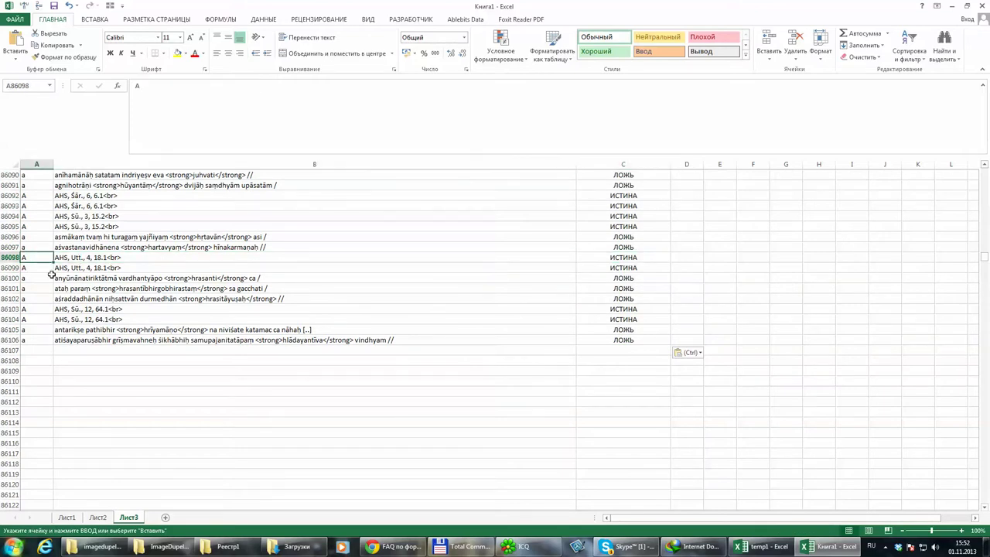
{"action": "left_click", "coordinate": [614, 267]}
{"action": "left_click", "coordinate": [31, 270]}
{"action": "left_click", "coordinate": [638, 300]}
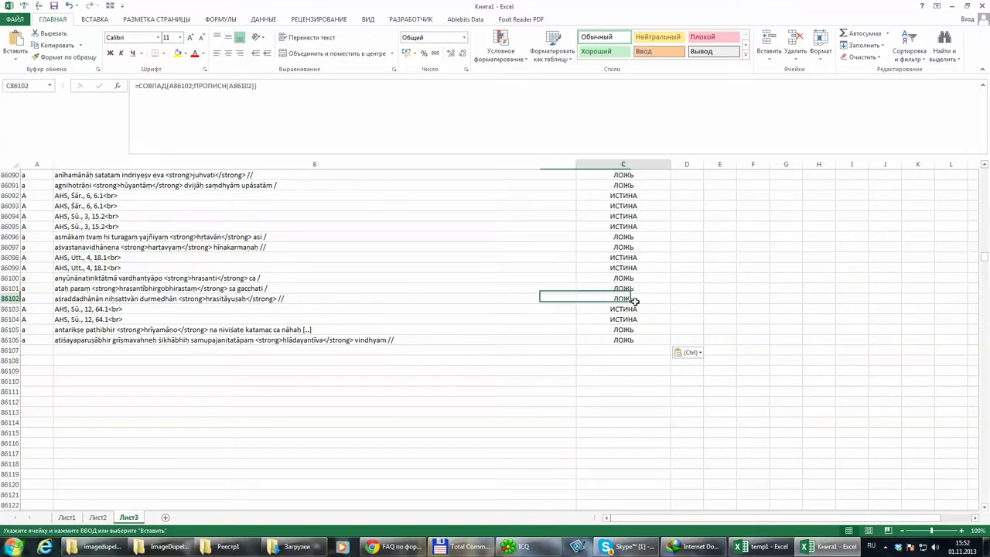
Step: Replace the formulas in the whole of column C with their values
{"action": "left_click_drag", "start_coordinate": [985, 261], "coordinate": [985, 168]}
{"action": "left_click", "coordinate": [590, 161]}
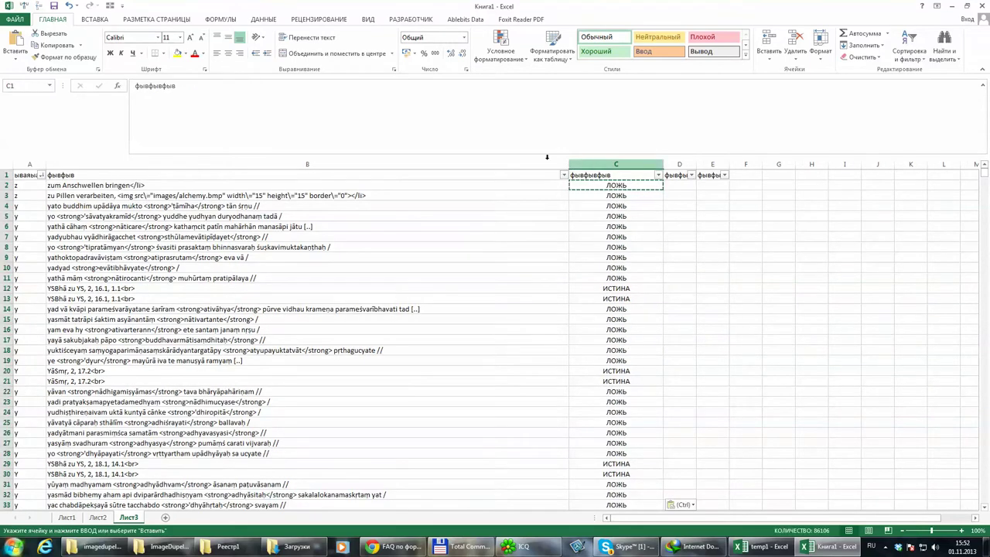
{"action": "key", "text": "ctrl+c"}
{"action": "left_click", "coordinate": [15, 62]}
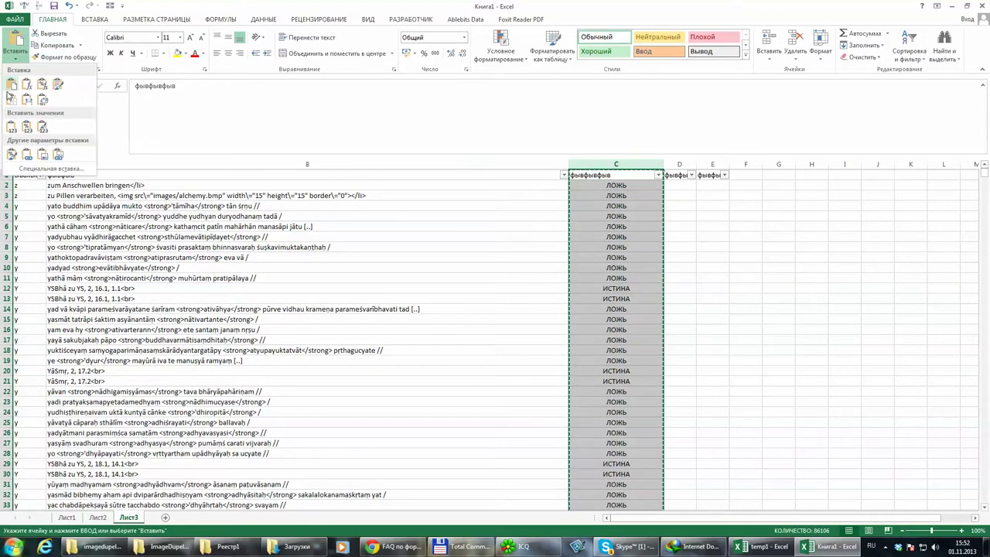
{"action": "left_click", "coordinate": [11, 127]}
Step: Sort the table by column C in ascending order and select C2
{"action": "left_click", "coordinate": [657, 175]}
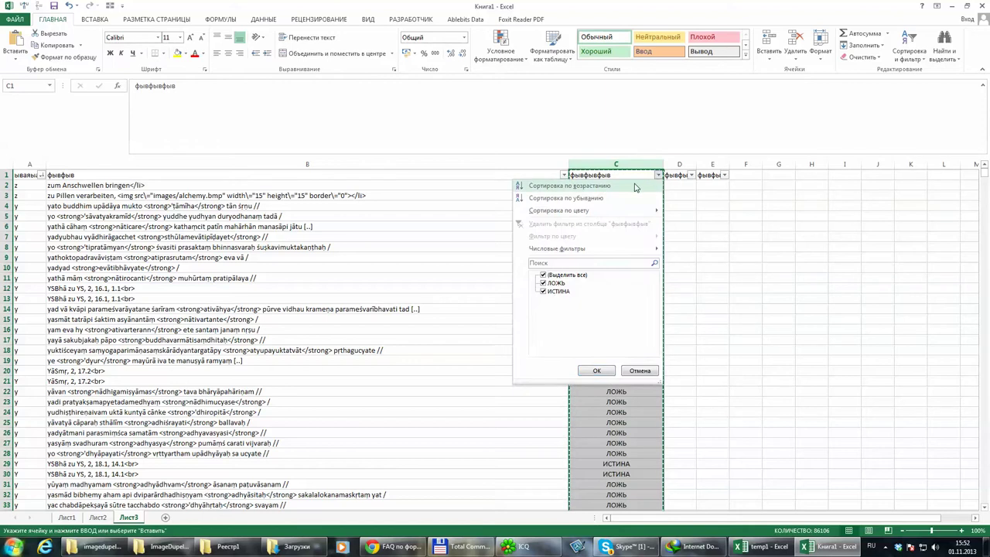
{"action": "left_click", "coordinate": [634, 186]}
{"action": "left_click", "coordinate": [631, 188]}
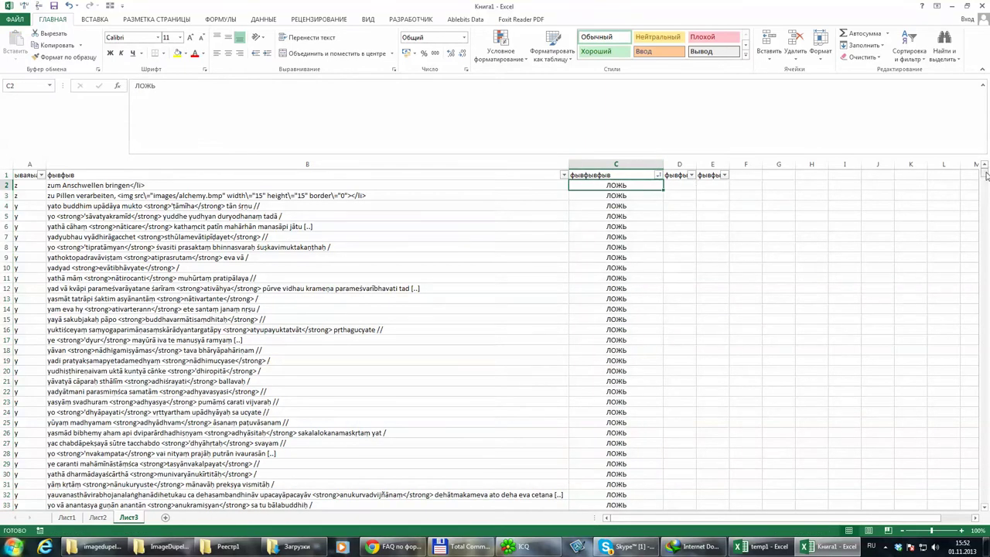
Step: Delete all rows marked ЛОЖЬ in column C, from row 2 to row 25536
{"action": "left_click_drag", "start_coordinate": [986, 176], "coordinate": [984, 198]}
{"action": "scroll", "coordinate": [828, 294], "scroll_direction": "down", "scroll_amount": 15}
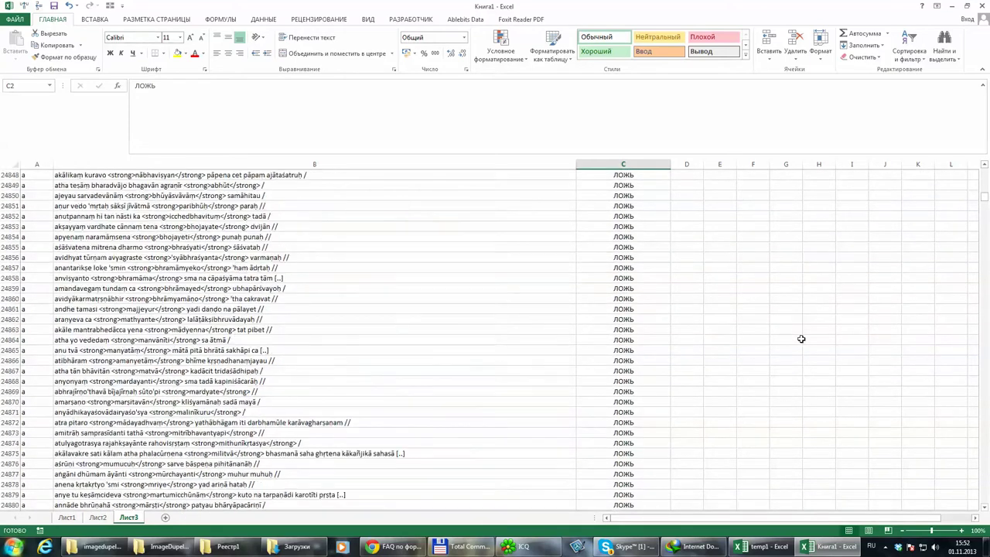
{"action": "left_click_drag", "start_coordinate": [986, 271], "coordinate": [983, 191]}
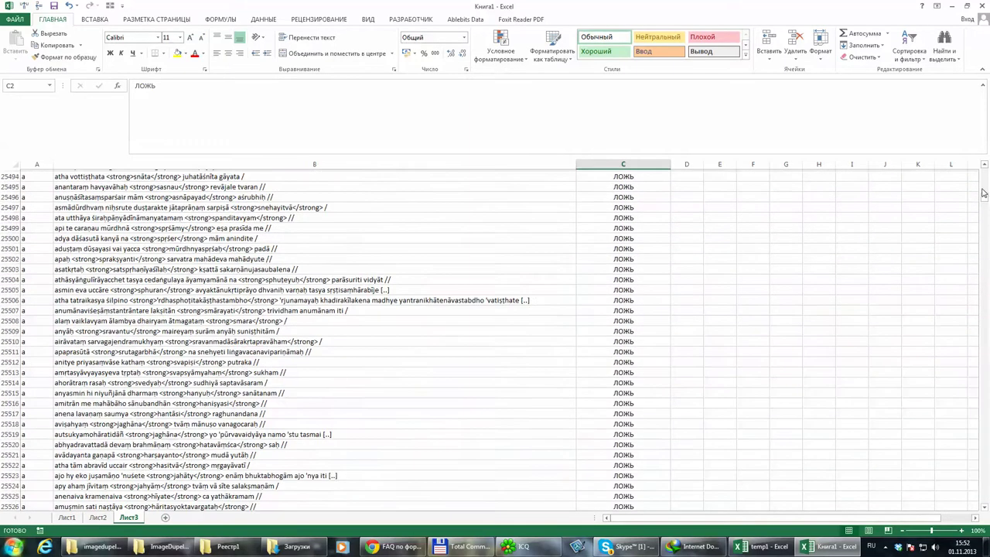
{"action": "scroll", "coordinate": [536, 369], "scroll_direction": "down", "scroll_amount": 5}
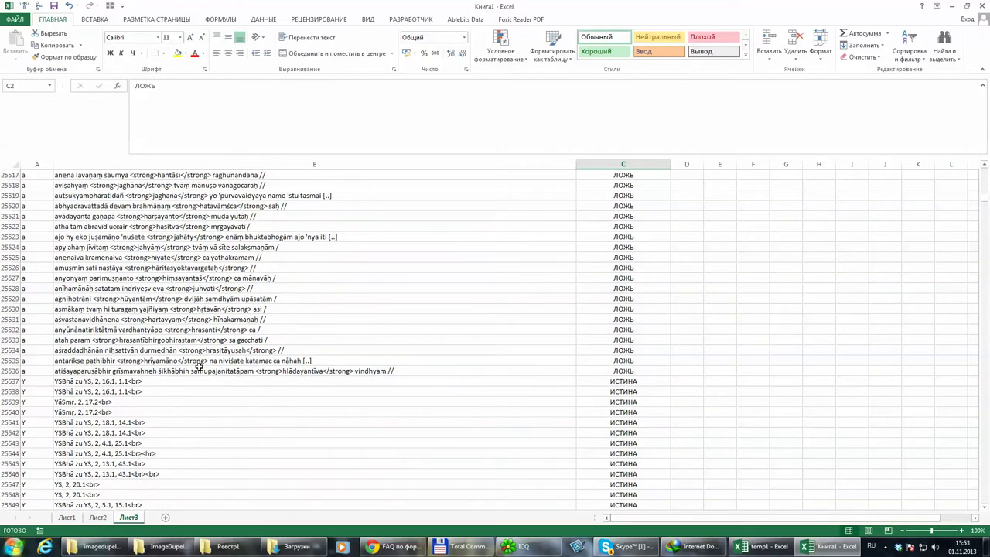
{"action": "left_click", "coordinate": [7, 370]}
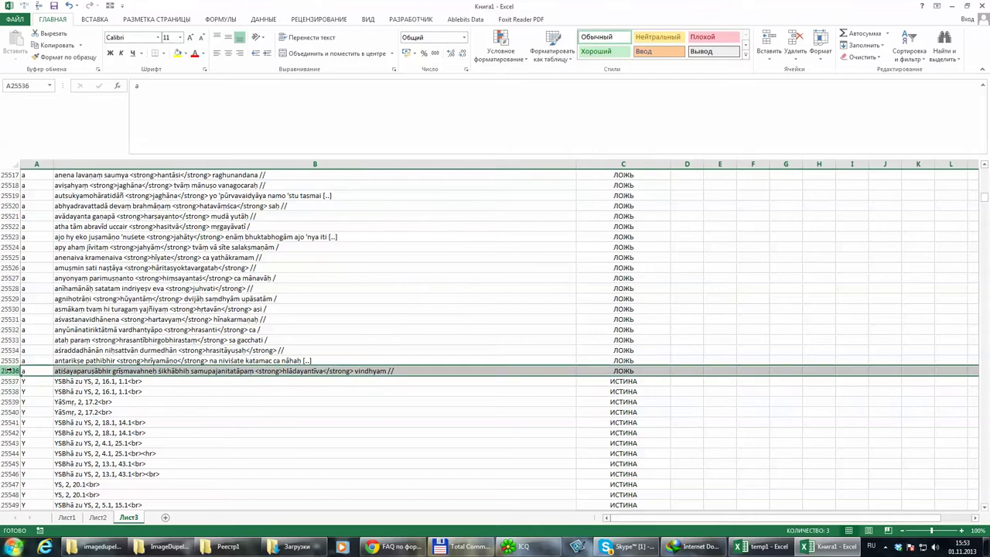
{"action": "key", "text": "ctrl+shift+Up"}
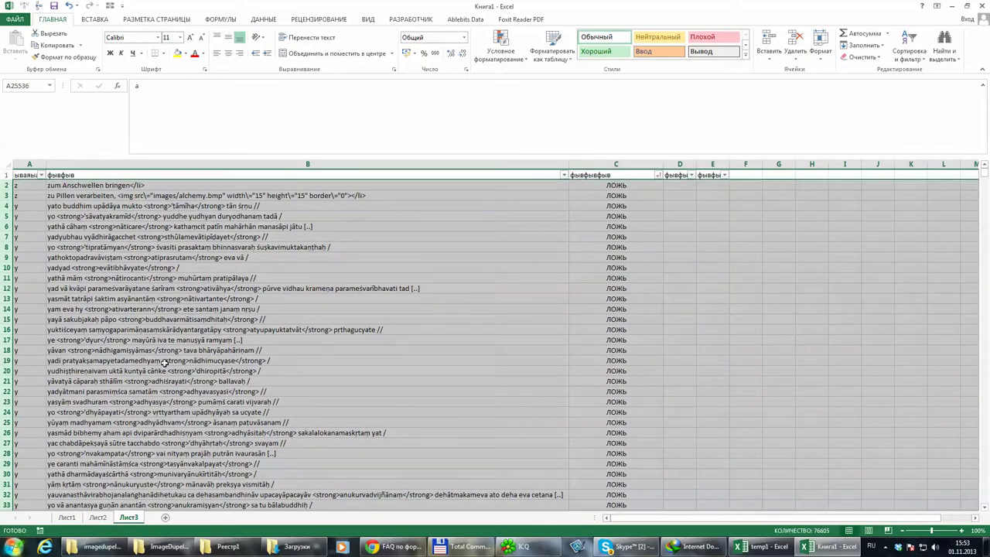
{"action": "right_click", "coordinate": [164, 363]}
{"action": "left_click", "coordinate": [222, 445]}
{"action": "left_click", "coordinate": [345, 254]}
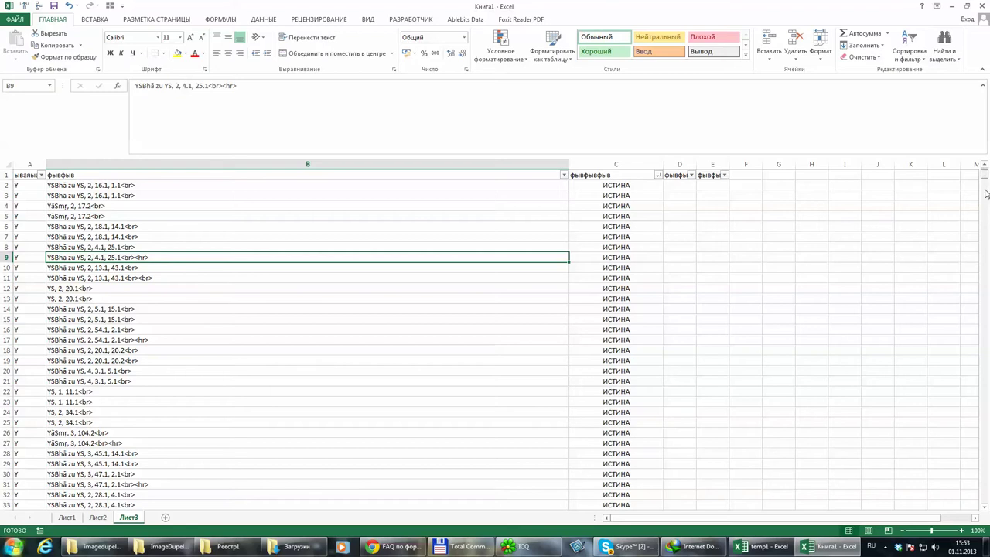
Step: Delete all empty rows below the last data row, from row 60572 to the end of the sheet
{"action": "left_click_drag", "start_coordinate": [985, 178], "coordinate": [984, 229]}
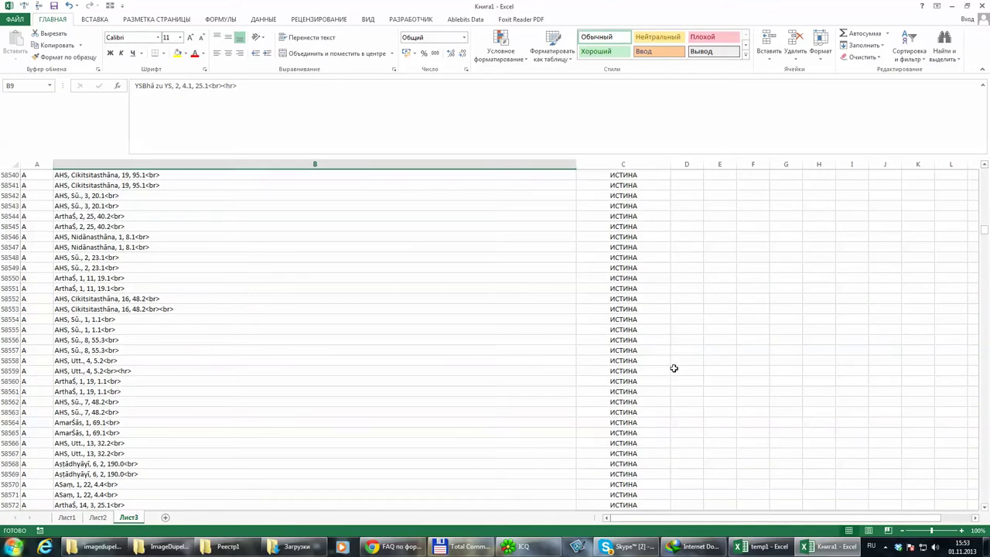
{"action": "left_click", "coordinate": [624, 369]}
{"action": "key", "text": "ctrl+Down"}
{"action": "scroll", "coordinate": [610, 373], "scroll_direction": "up", "scroll_amount": 6}
{"action": "scroll", "coordinate": [586, 372], "scroll_direction": "down", "scroll_amount": 6}
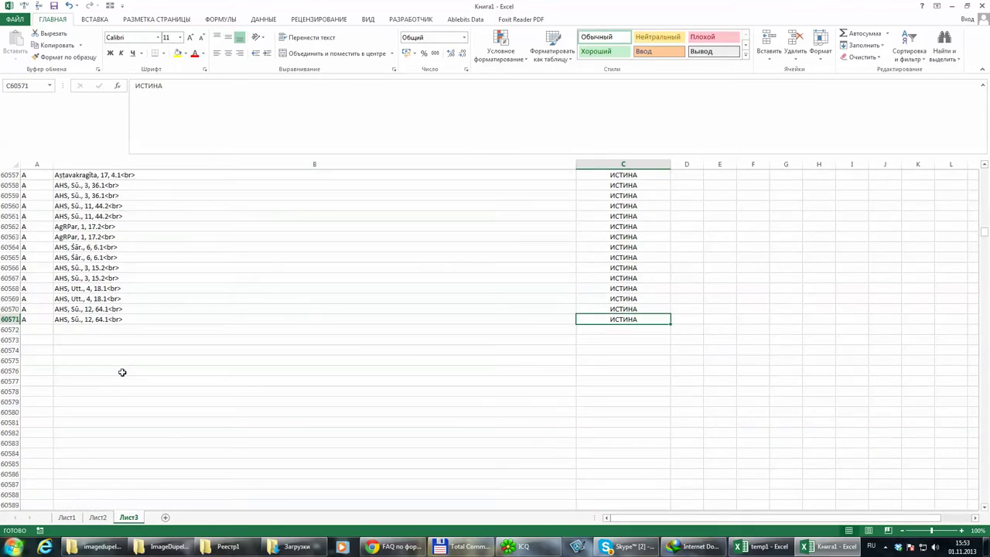
{"action": "left_click", "coordinate": [11, 328]}
{"action": "key", "text": "ctrl+shift+Down"}
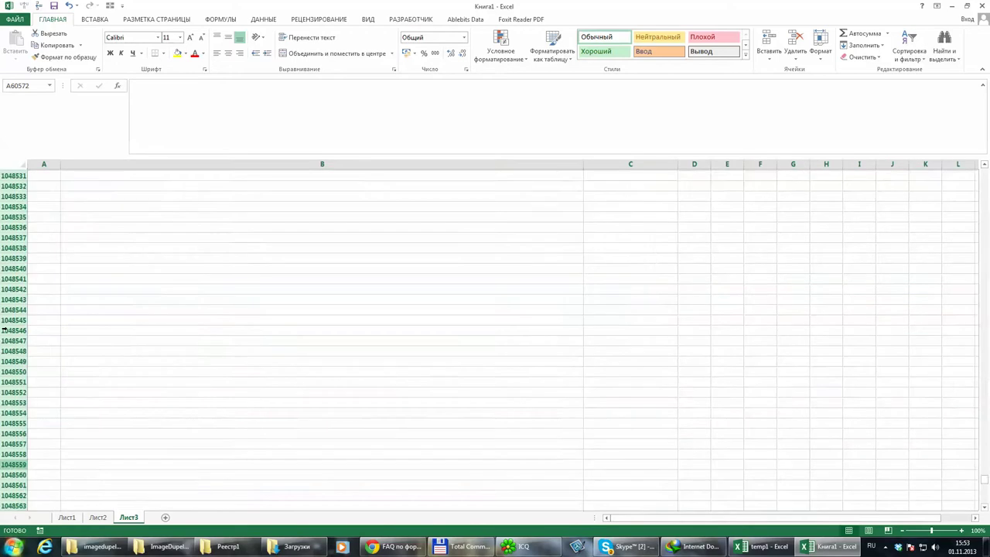
{"action": "right_click", "coordinate": [262, 317]}
{"action": "left_click", "coordinate": [303, 410]}
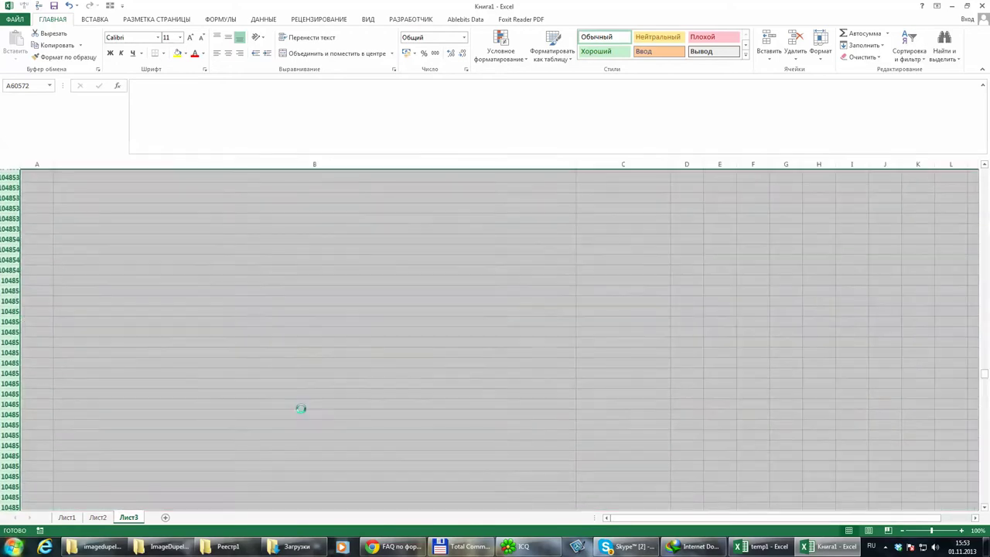
{"action": "left_click", "coordinate": [293, 278]}
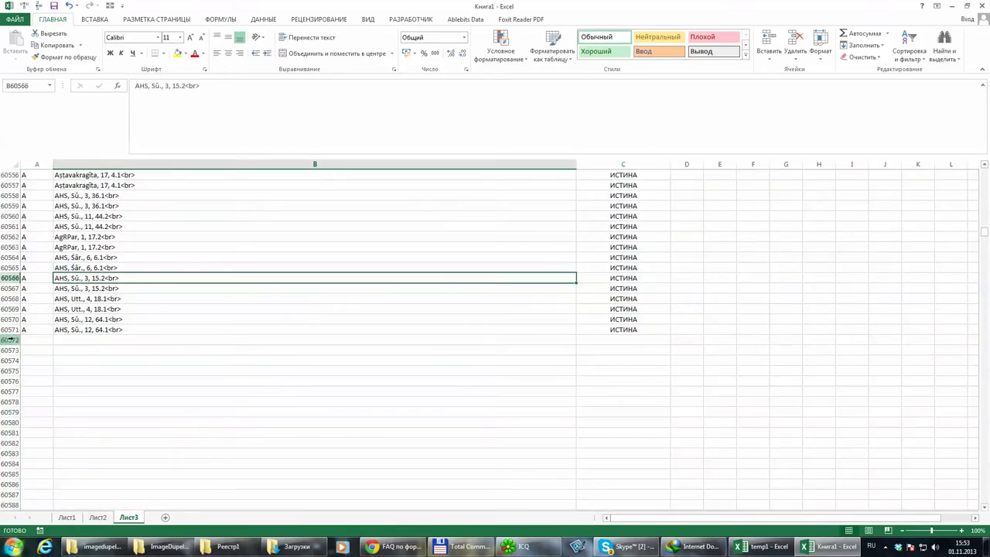
{"action": "left_click", "coordinate": [10, 340]}
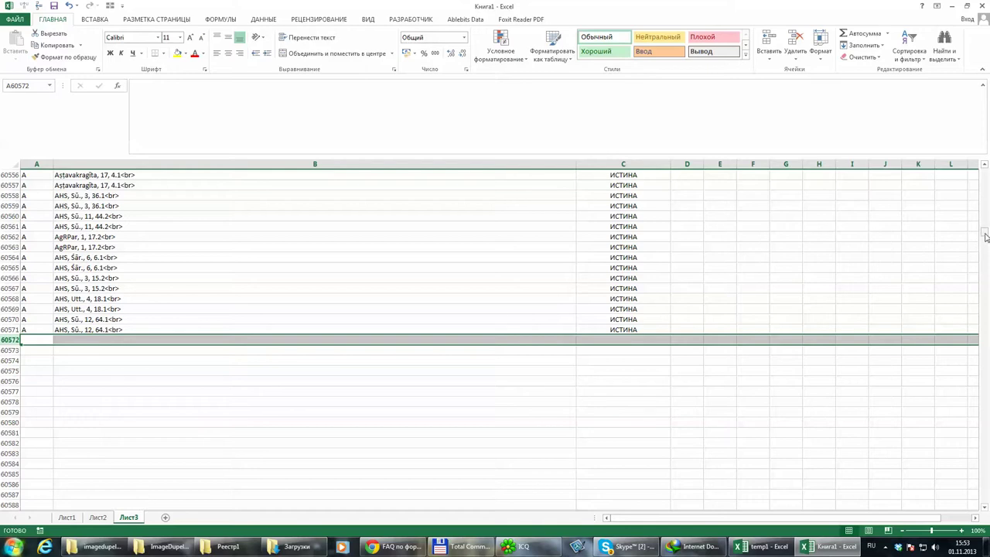
Step: Delete column A, which holds the first letters of the entries
{"action": "left_click_drag", "start_coordinate": [985, 236], "coordinate": [986, 116]}
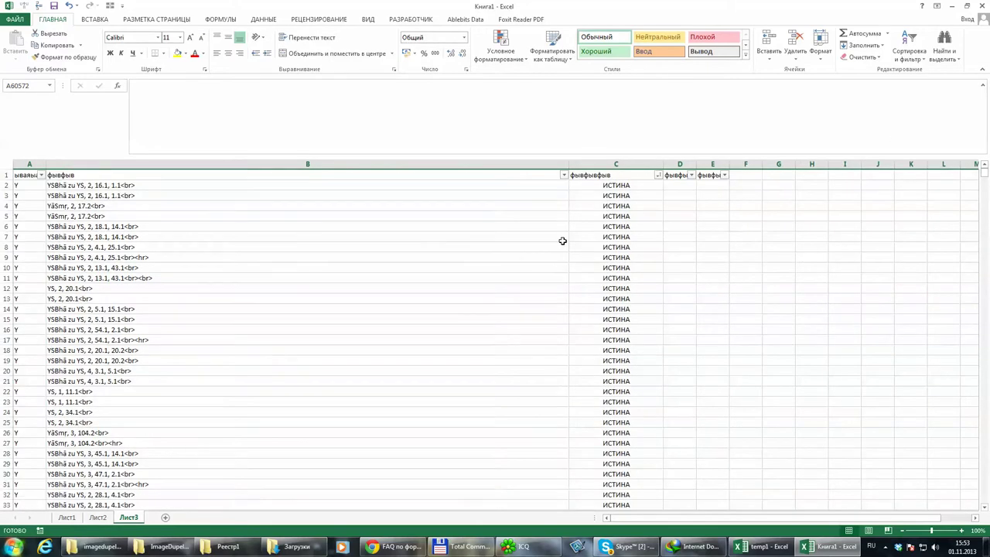
{"action": "left_click", "coordinate": [301, 244]}
{"action": "left_click", "coordinate": [114, 177]}
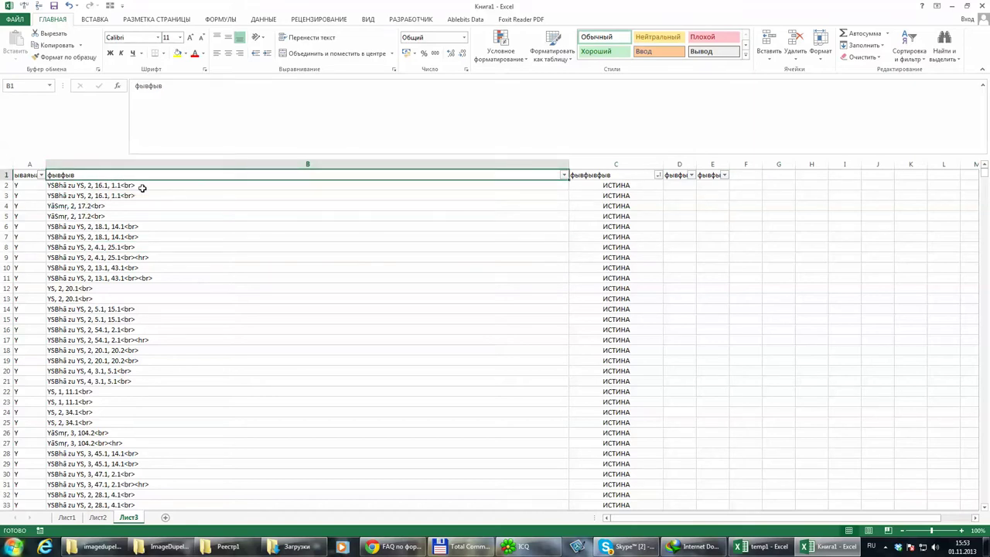
{"action": "left_click", "coordinate": [324, 164]}
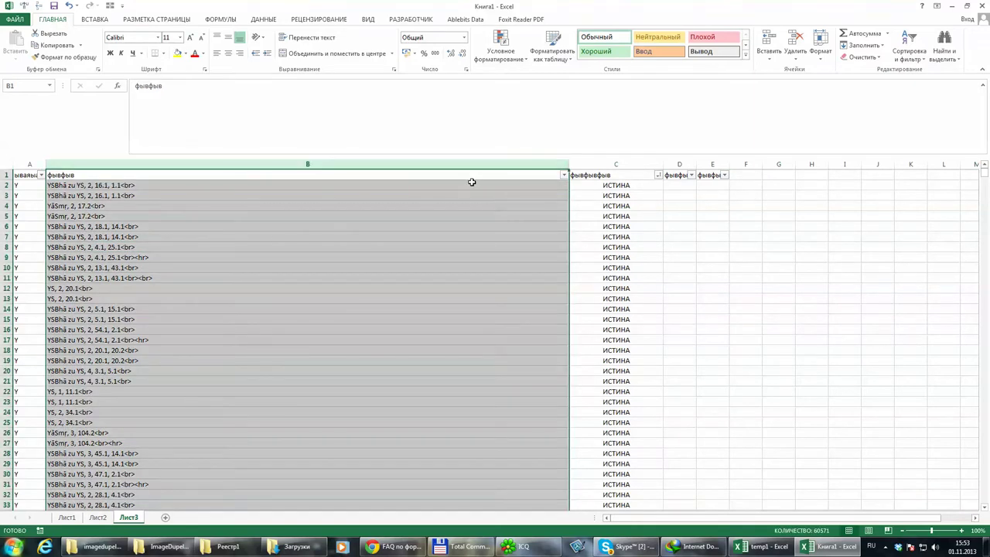
{"action": "left_click", "coordinate": [29, 164]}
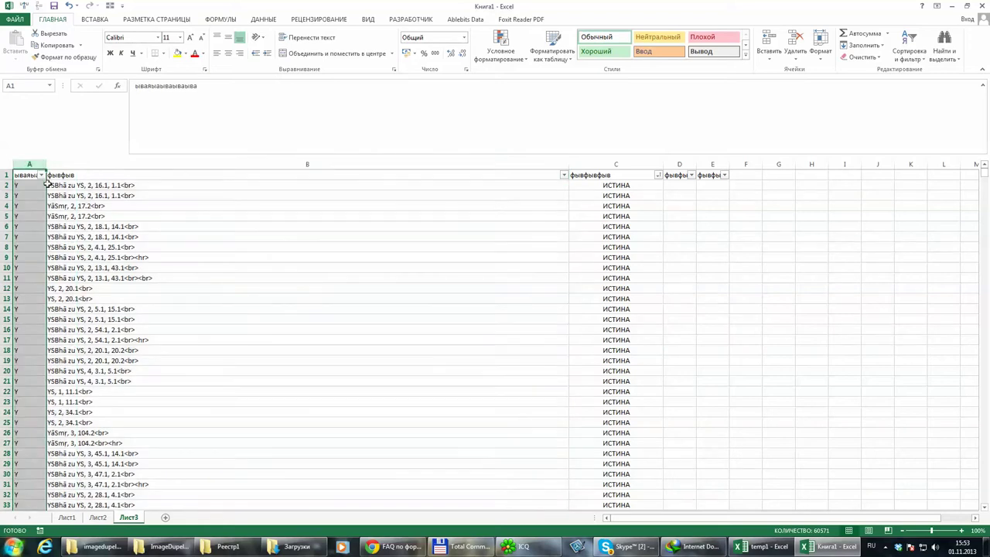
{"action": "right_click", "coordinate": [34, 194]}
{"action": "left_click", "coordinate": [68, 280]}
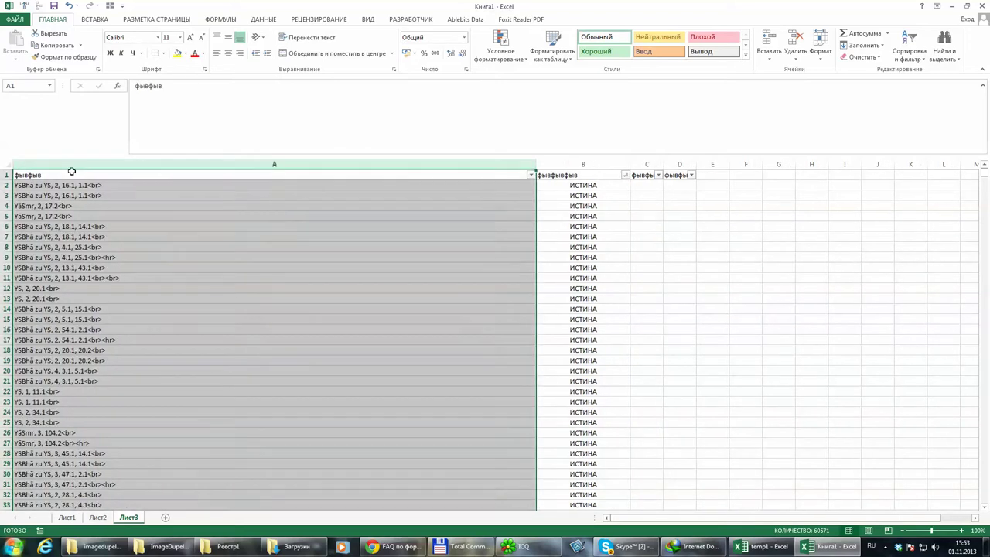
Step: Change the header in A1 to Abreviature and narrow column A to fit the citations
{"action": "left_click", "coordinate": [66, 177]}
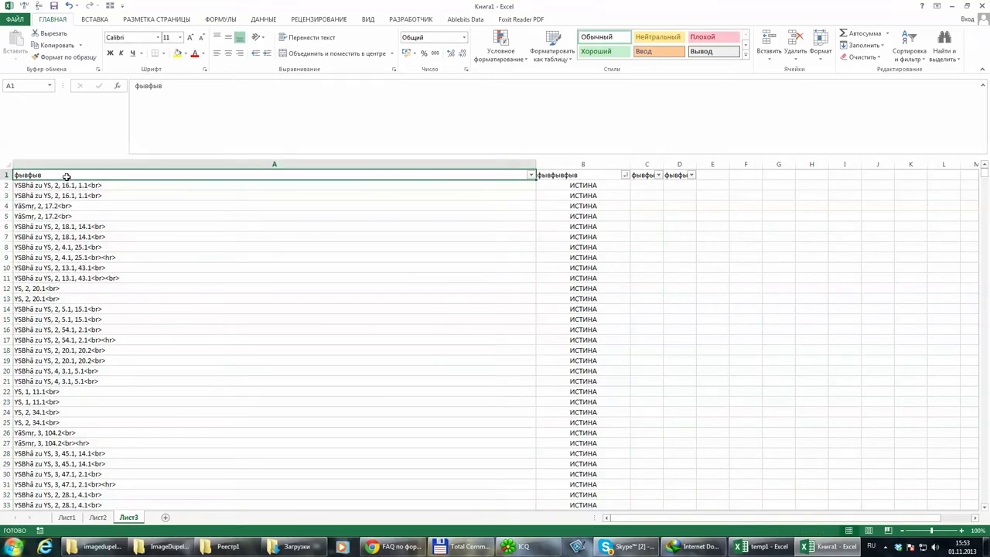
{"action": "type", "text": "фег"}
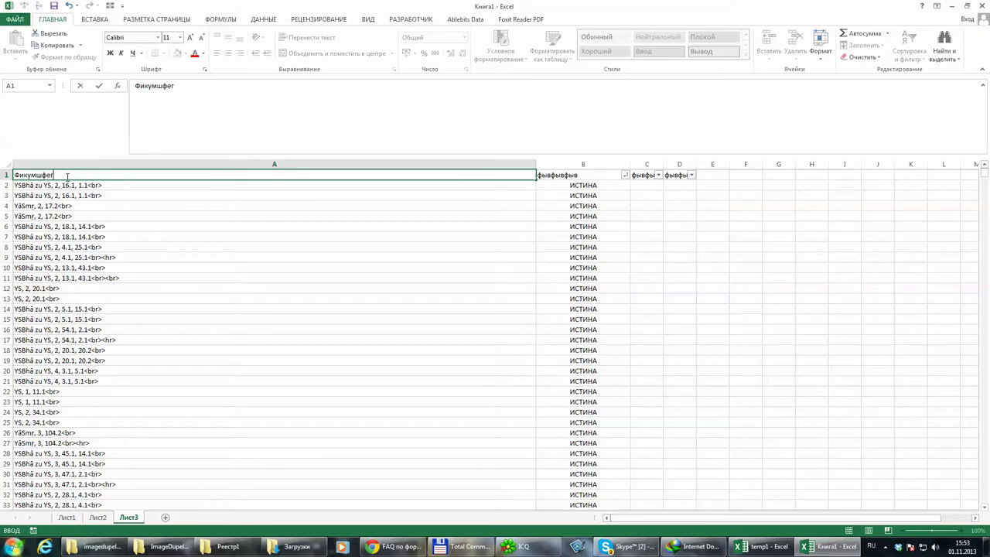
{"action": "key", "text": "BackSpace"}
{"action": "key", "text": "BackSpace"}
{"action": "key", "text": "BackSpace"}
{"action": "key", "text": "BackSpace"}
{"action": "key", "text": "BackSpace"}
{"action": "key", "text": "BackSpace"}
{"action": "key", "text": "BackSpace"}
{"action": "key", "text": "BackSpace"}
{"action": "key", "text": "BackSpace"}
{"action": "key", "text": "BackSpace"}
{"action": "key", "text": "Return"}
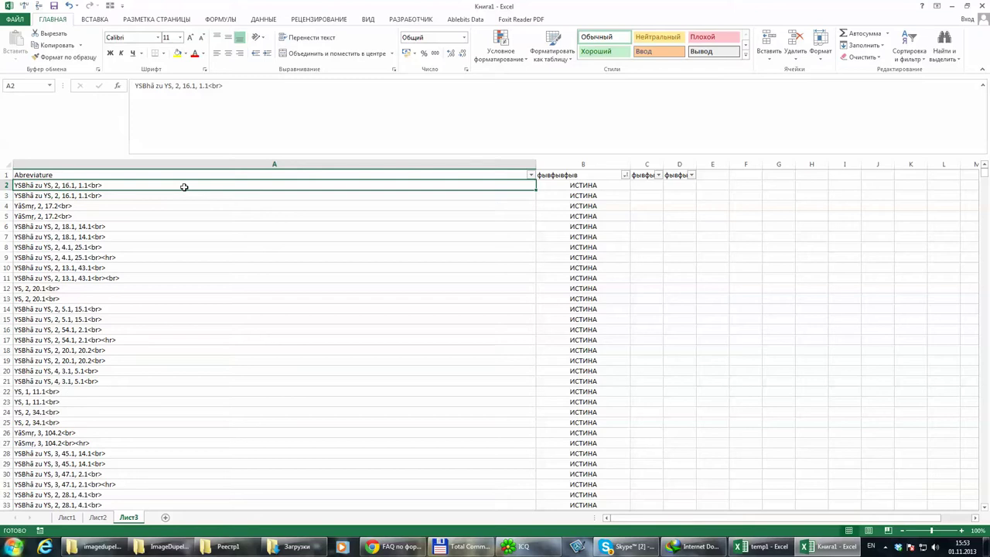
{"action": "left_click_drag", "start_coordinate": [538, 164], "coordinate": [170, 166]}
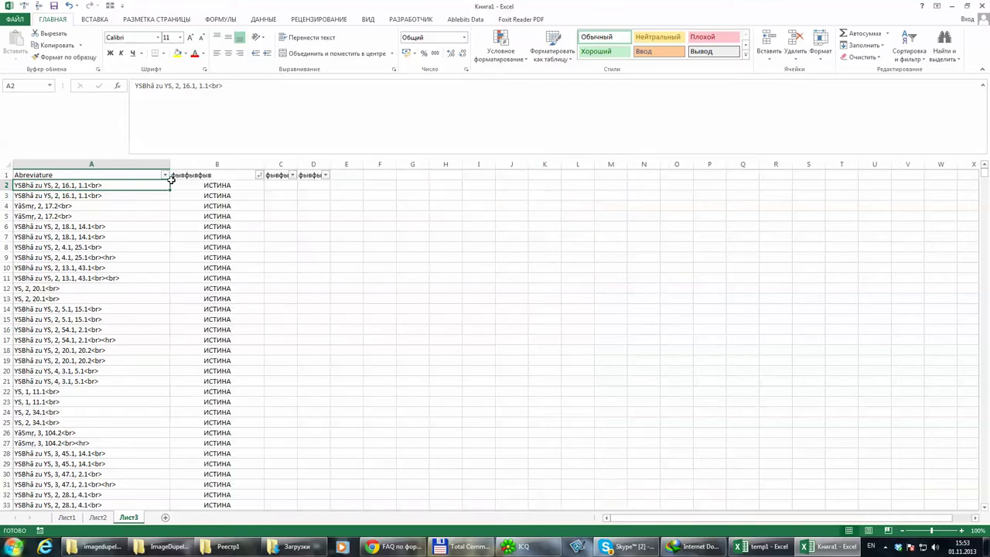
Step: Set up Text to Columns for the whole of column A as delimited data, adding the comma as a delimiter
{"action": "left_click", "coordinate": [91, 164]}
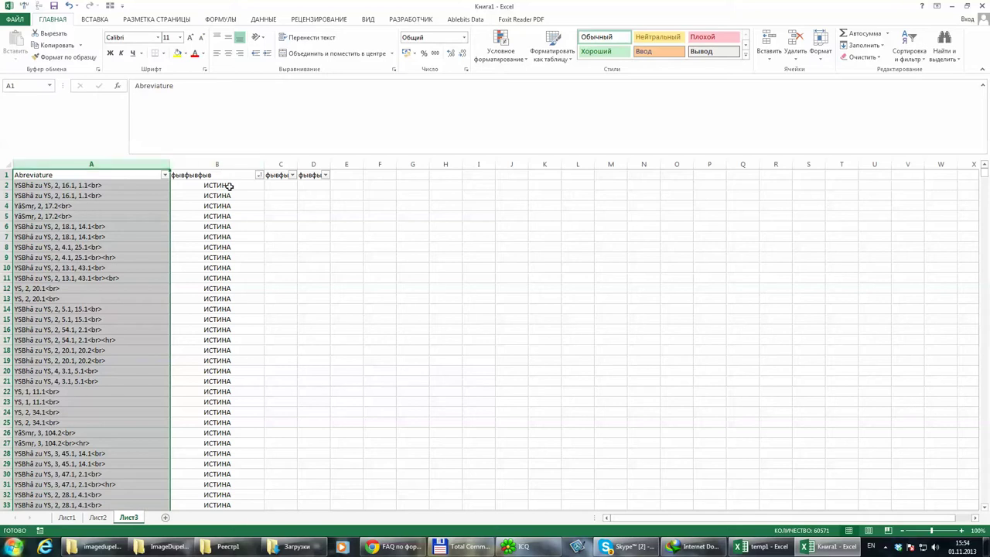
{"action": "left_click", "coordinate": [147, 233]}
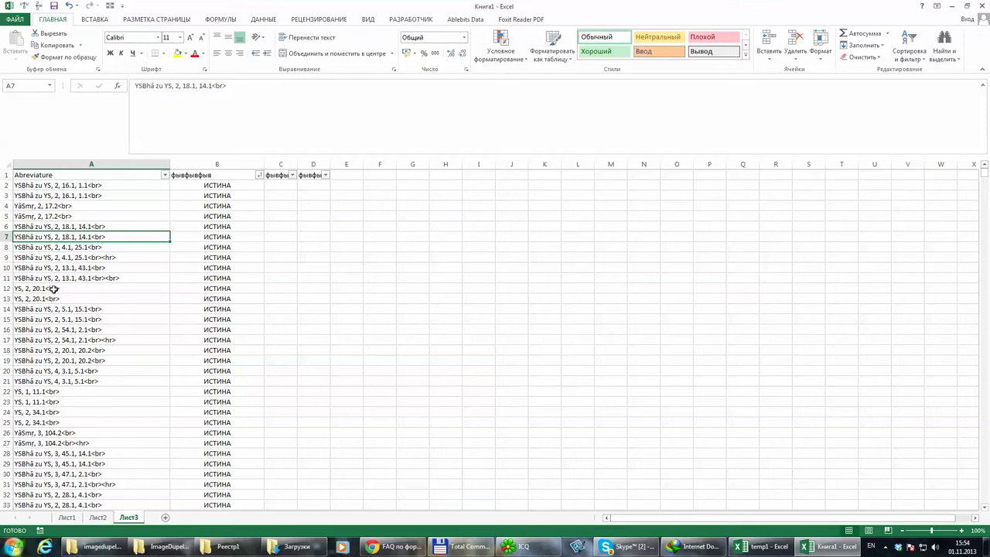
{"action": "left_click", "coordinate": [74, 164]}
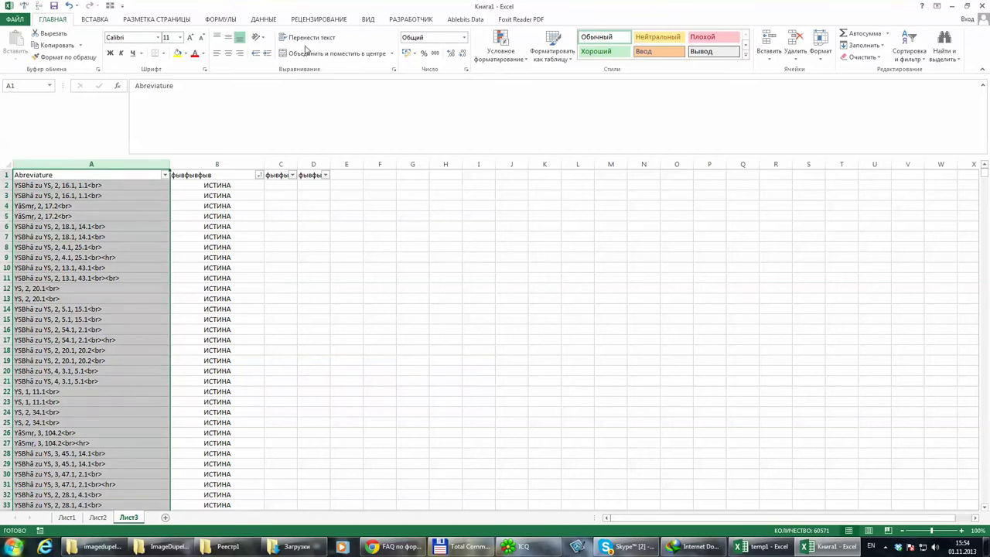
{"action": "left_click", "coordinate": [271, 20]}
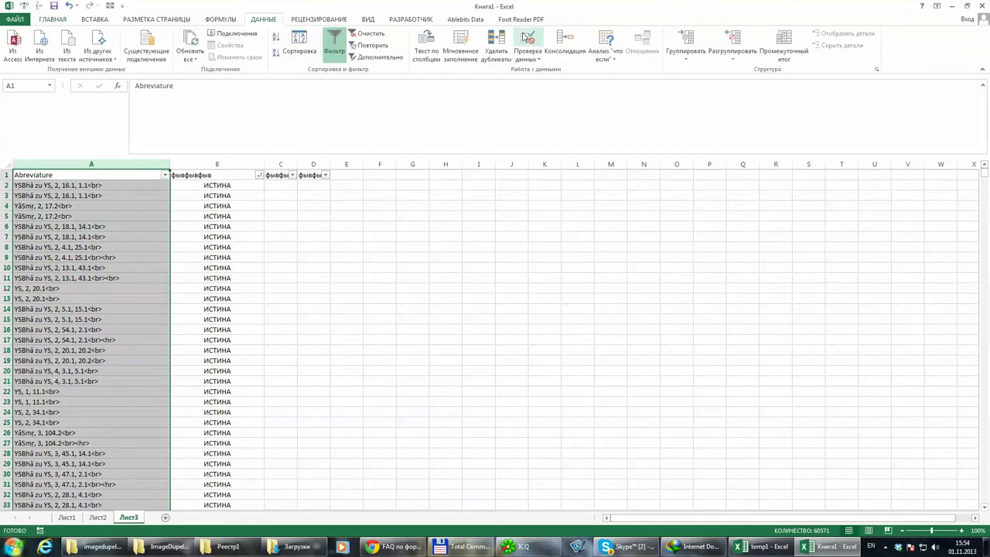
{"action": "left_click", "coordinate": [426, 45]}
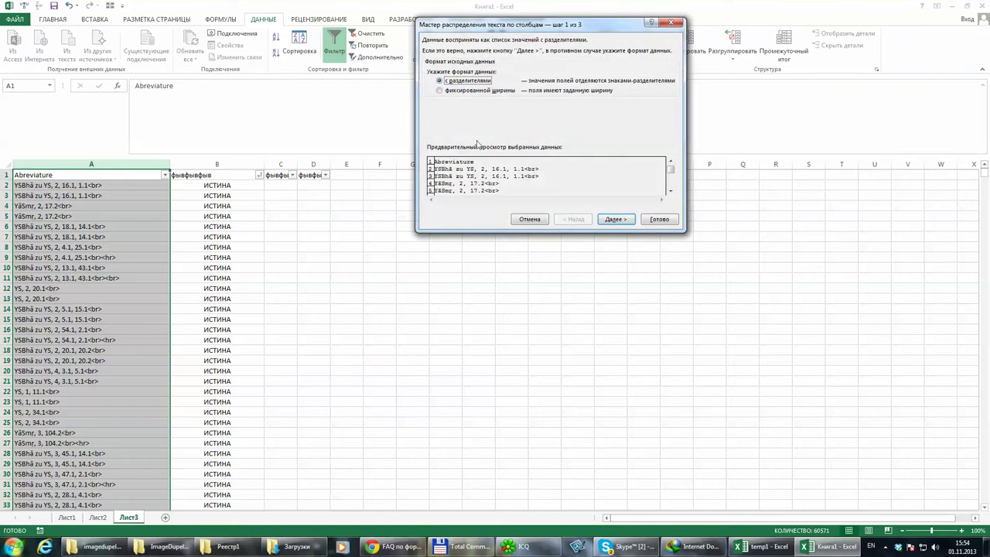
{"action": "left_click", "coordinate": [610, 218]}
{"action": "left_click", "coordinate": [431, 89]}
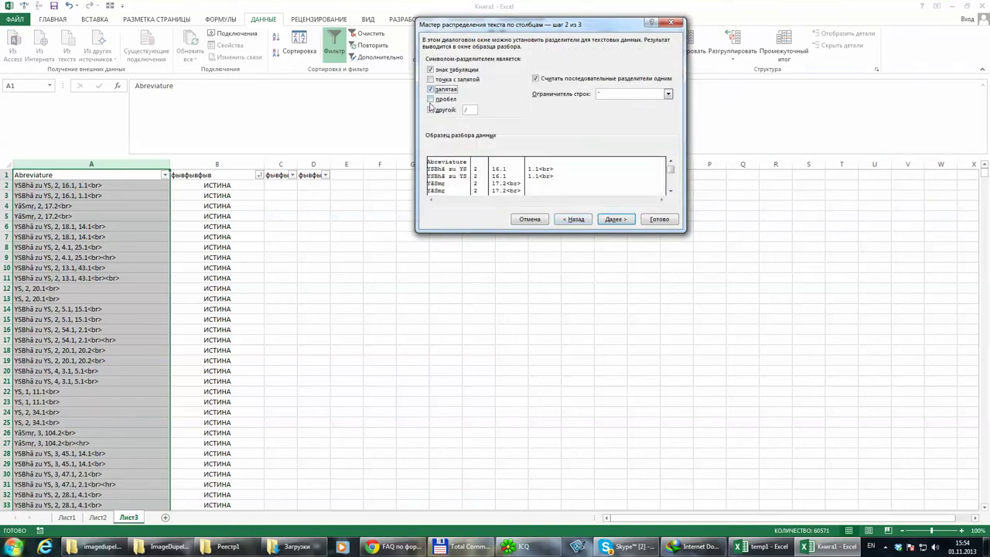
{"action": "left_click", "coordinate": [614, 219]}
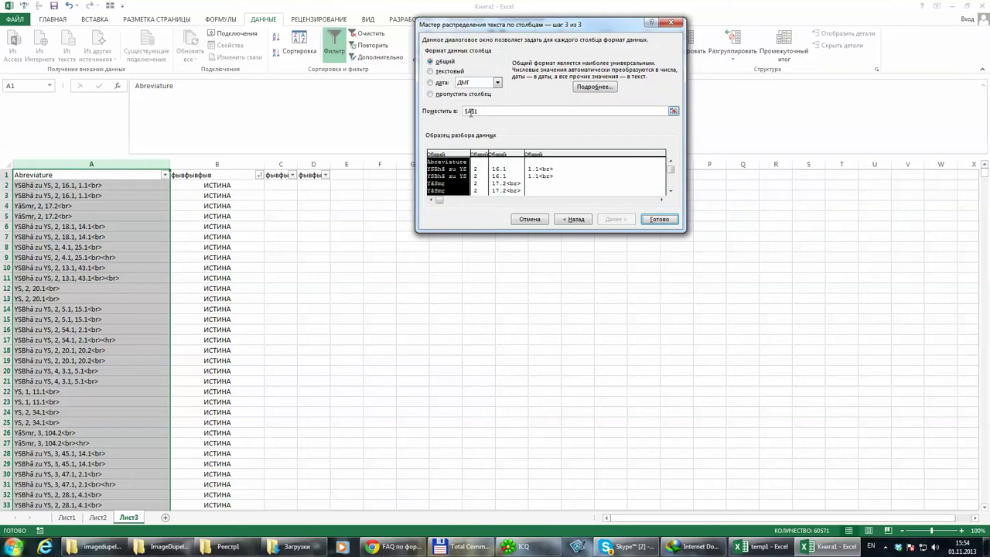
Step: Set the destination of the split to $B$1 and finish it, replacing the existing data there
{"action": "left_click", "coordinate": [496, 112]}
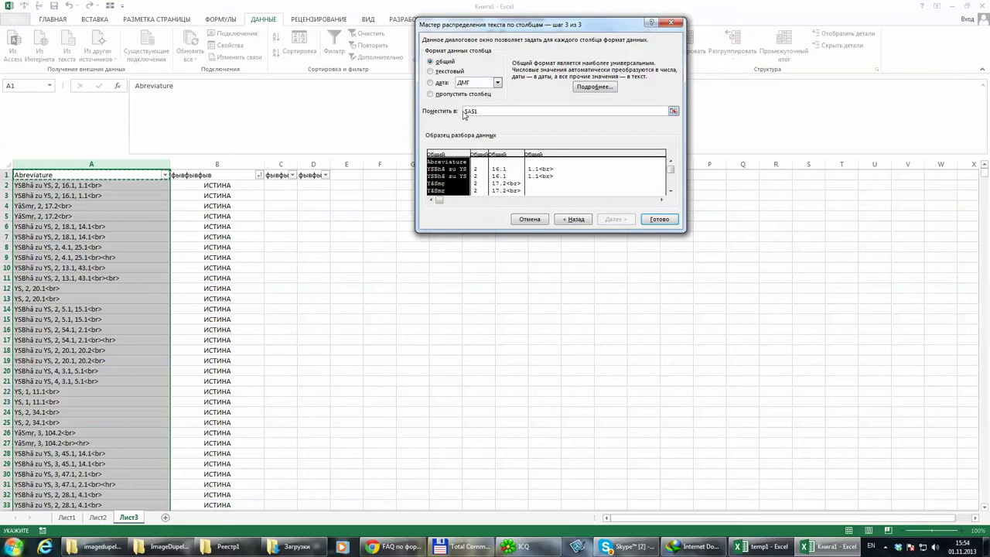
{"action": "left_click", "coordinate": [469, 110]}
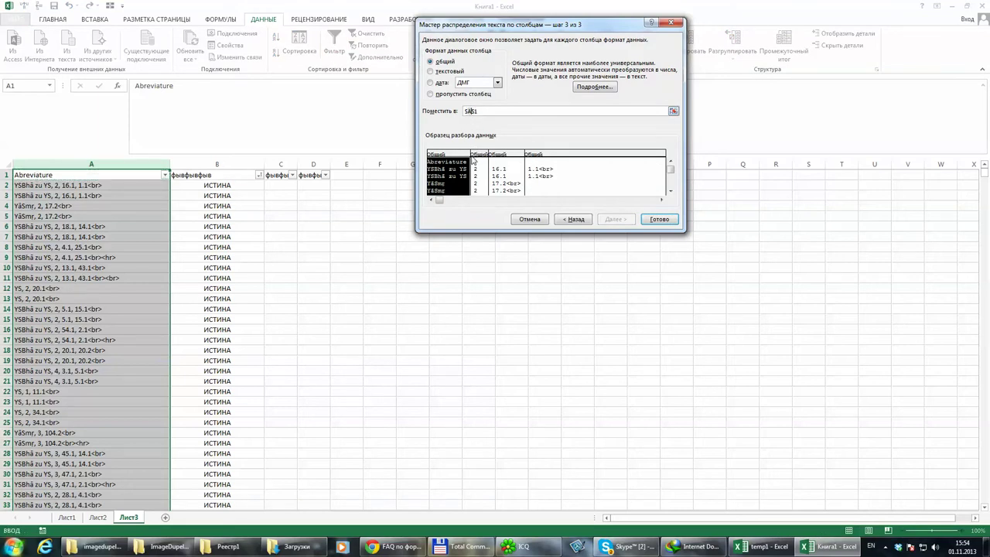
{"action": "key", "text": "BackSpace"}
{"action": "type", "text": "B"}
{"action": "left_click", "coordinate": [657, 219]}
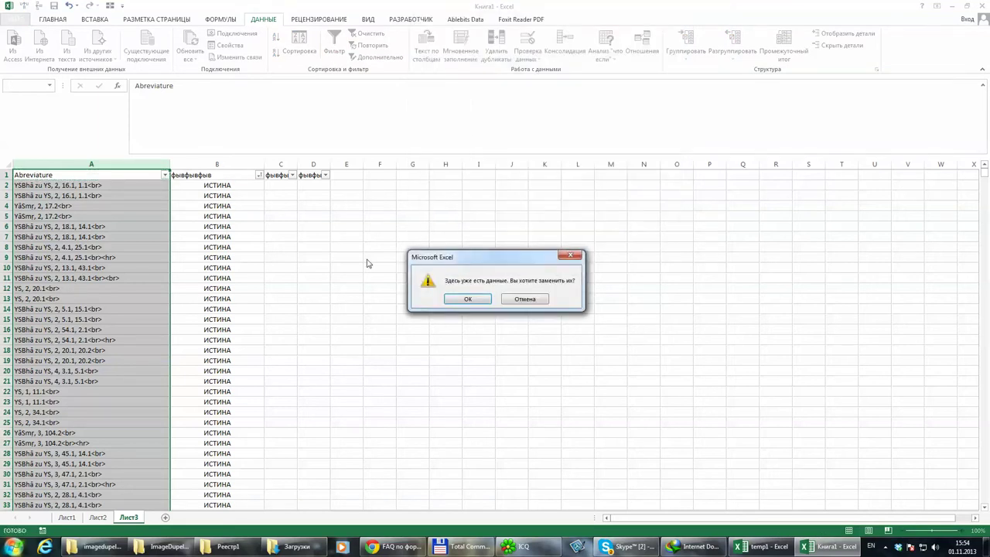
{"action": "left_click", "coordinate": [467, 302]}
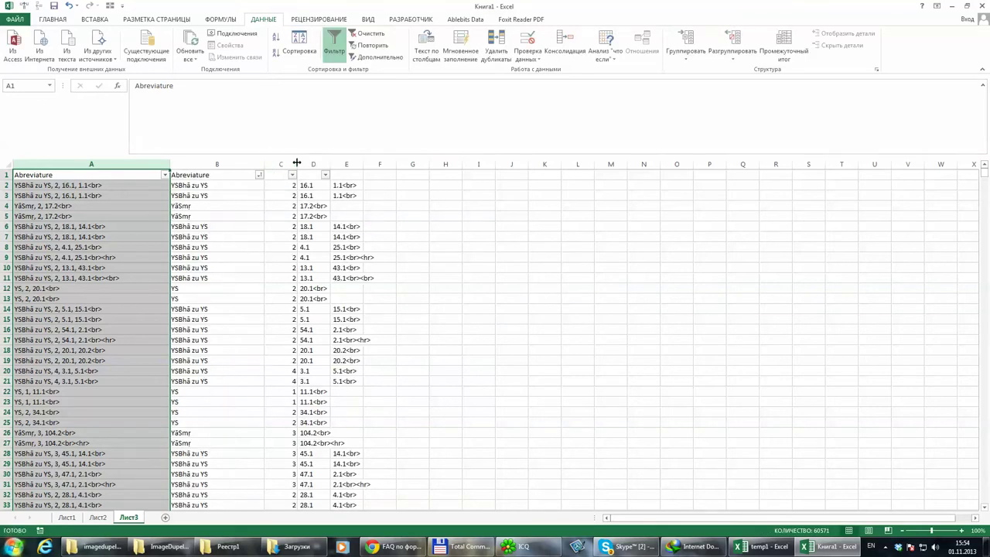
Step: Narrow column C slightly and copy the whole abbreviation column B of Лист3 into column A of a new sheet
{"action": "left_click_drag", "start_coordinate": [299, 161], "coordinate": [292, 161]}
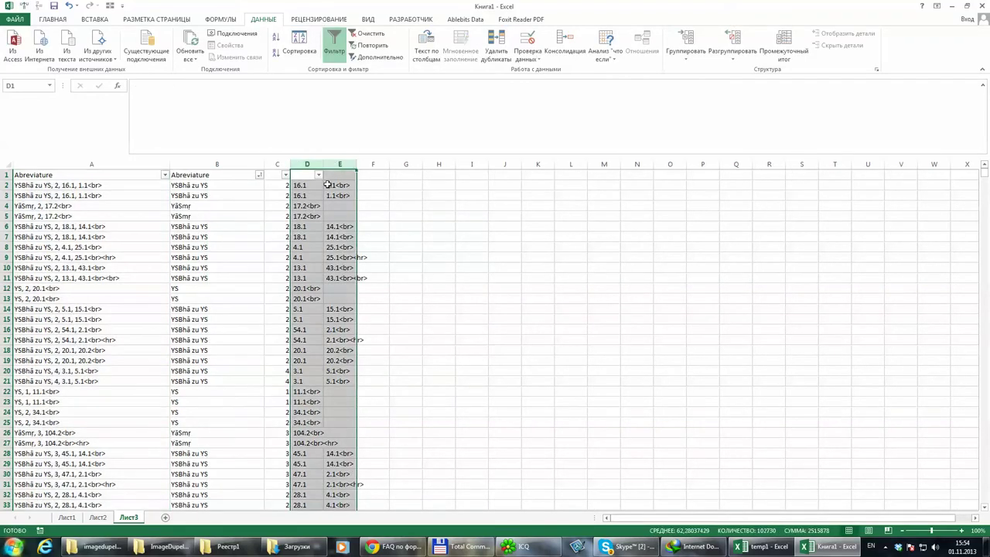
{"action": "left_click", "coordinate": [339, 206]}
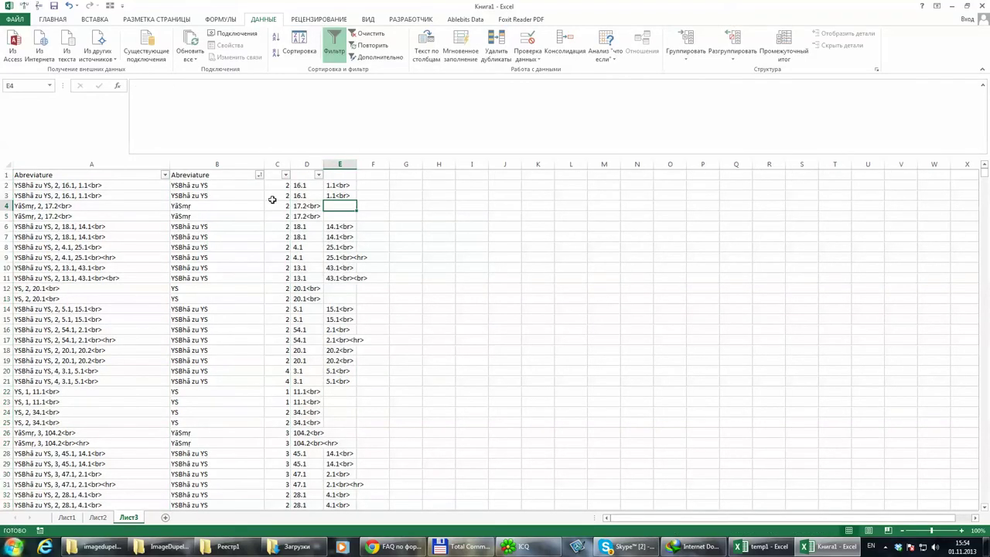
{"action": "left_click", "coordinate": [242, 164]}
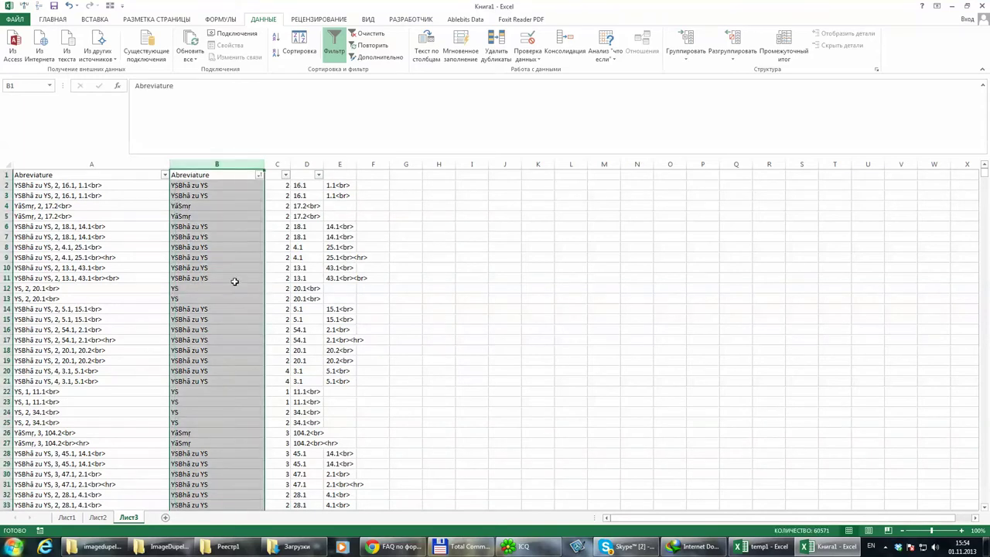
{"action": "key", "text": "ctrl+c"}
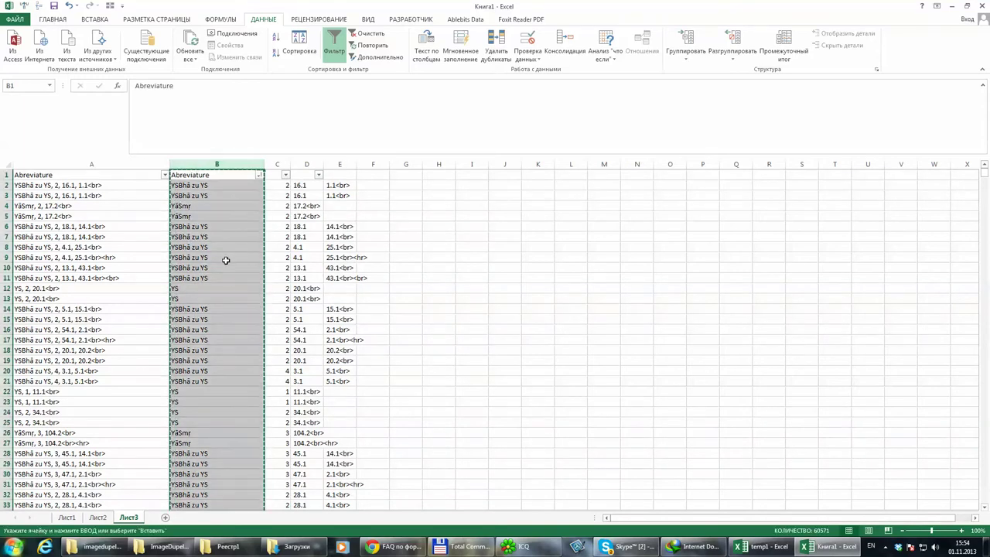
{"action": "left_click", "coordinate": [164, 517]}
{"action": "key", "text": "ctrl+v"}
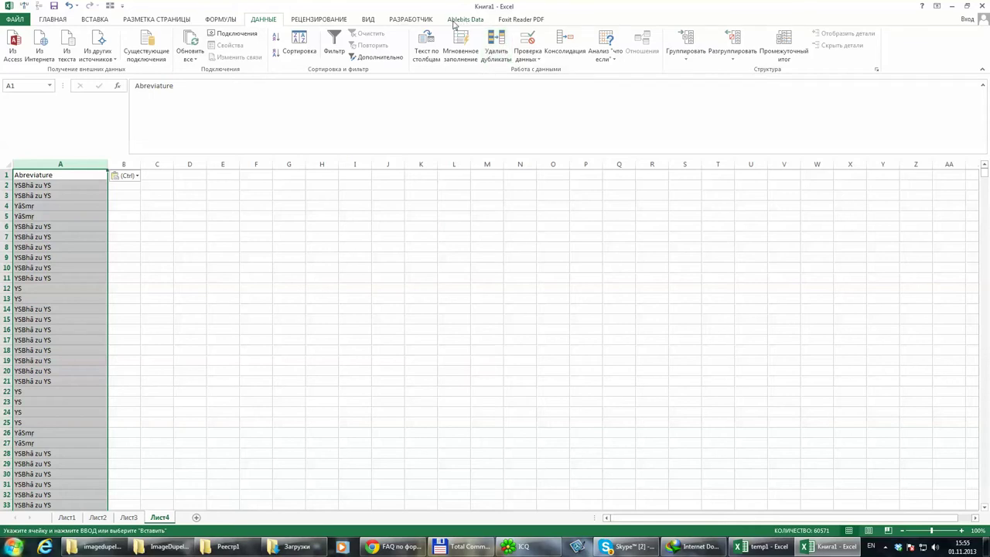
Step: Remove the duplicates from column A, treating the first row as a header, and check the list down to its last row
{"action": "left_click", "coordinate": [497, 48]}
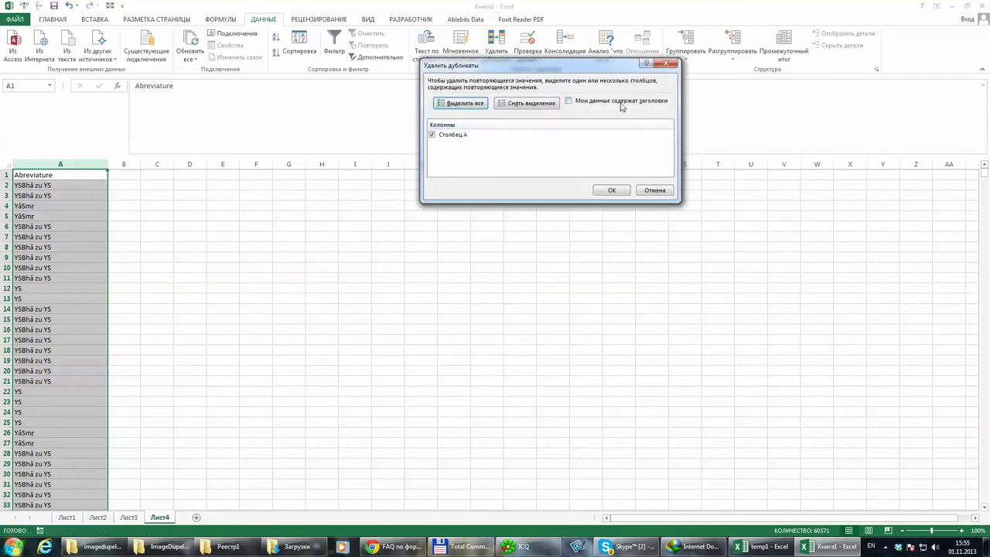
{"action": "left_click", "coordinate": [604, 103]}
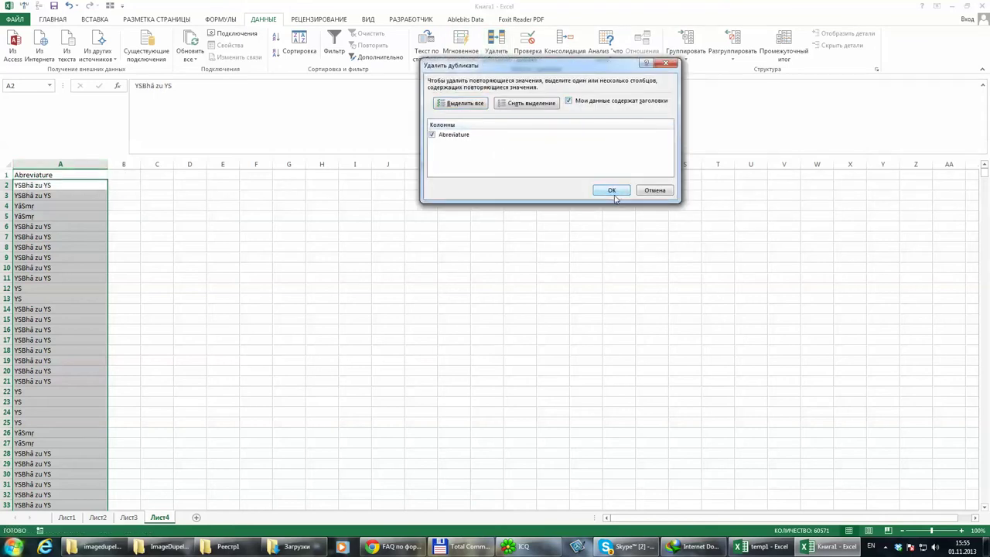
{"action": "left_click", "coordinate": [613, 194]}
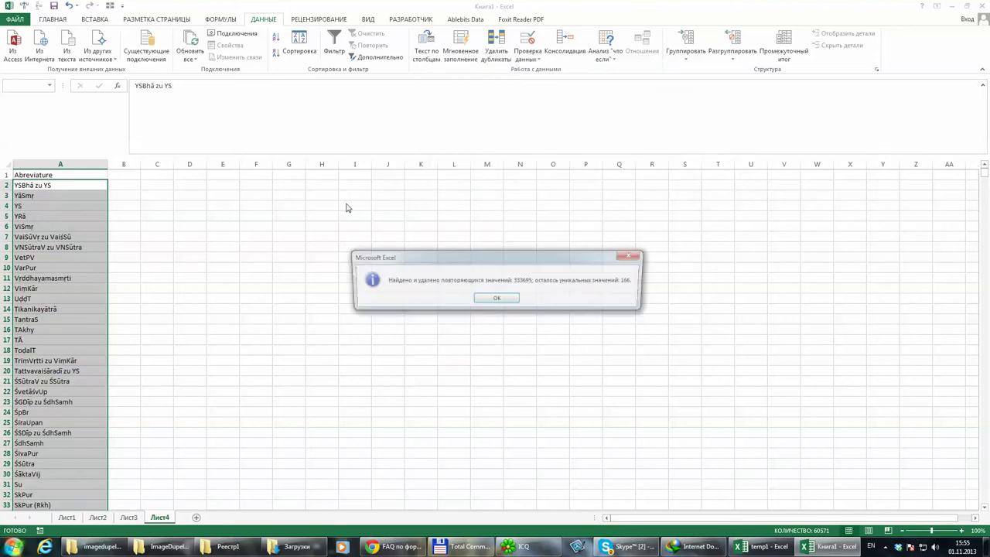
{"action": "left_click", "coordinate": [515, 301]}
{"action": "left_click", "coordinate": [47, 202]}
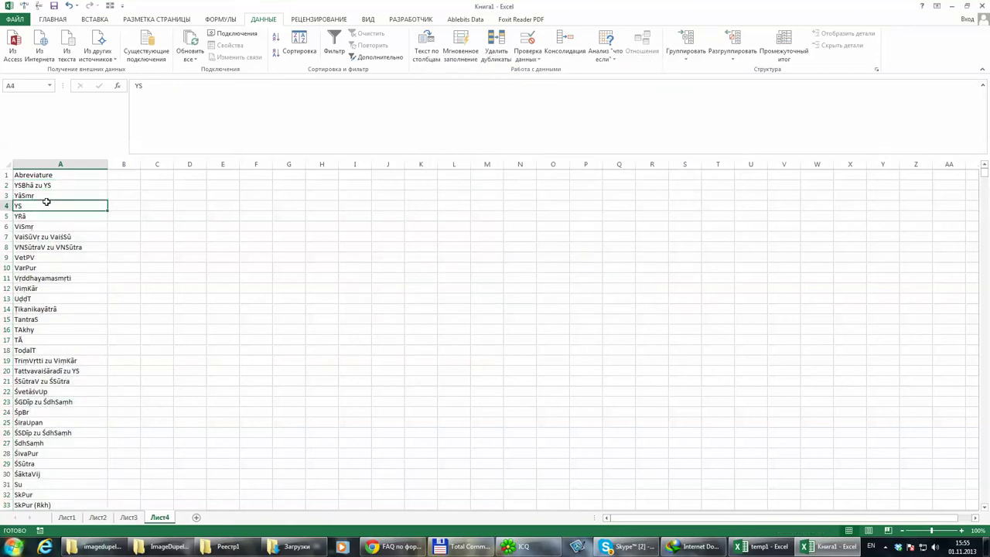
{"action": "key", "text": "ctrl+Down"}
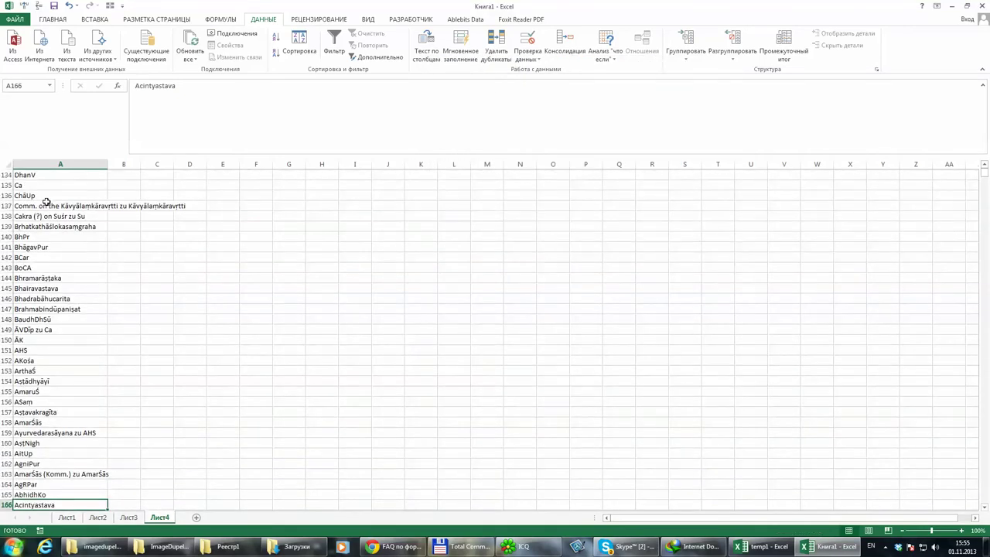
{"action": "key", "text": "ctrl+Up"}
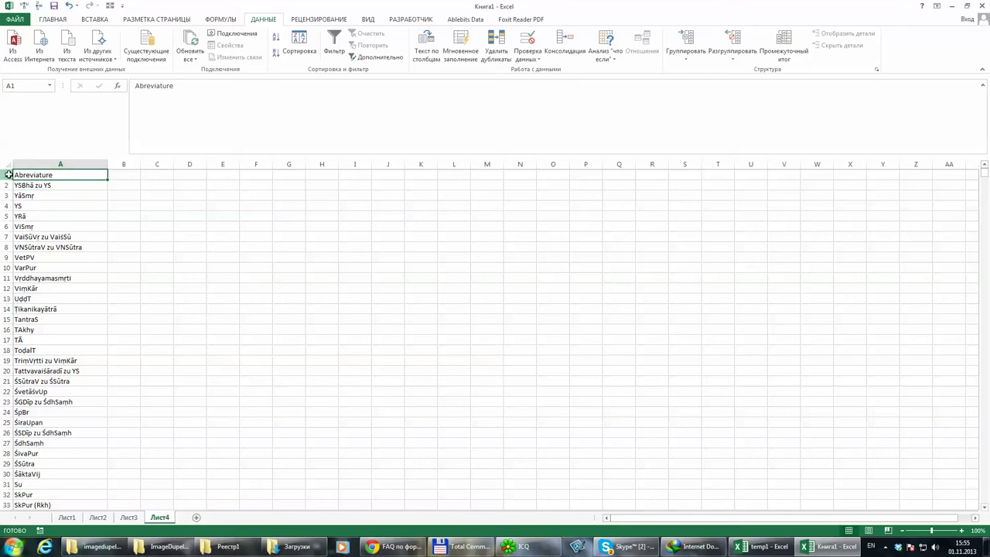
Step: Enter the header Count in B1, next to the Abreviature header
{"action": "left_click", "coordinate": [8, 175]}
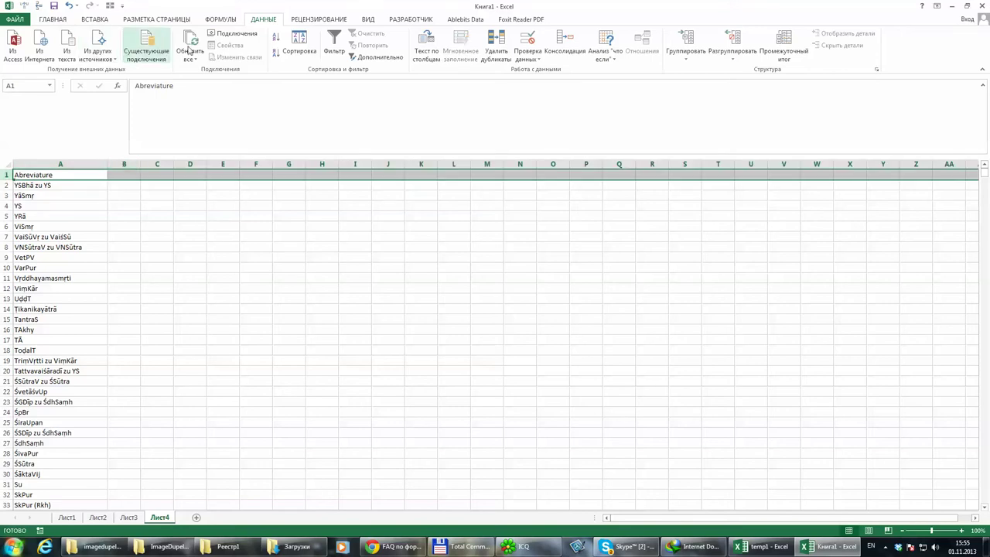
{"action": "left_click", "coordinate": [138, 175]}
{"action": "type", "text": "Cou"}
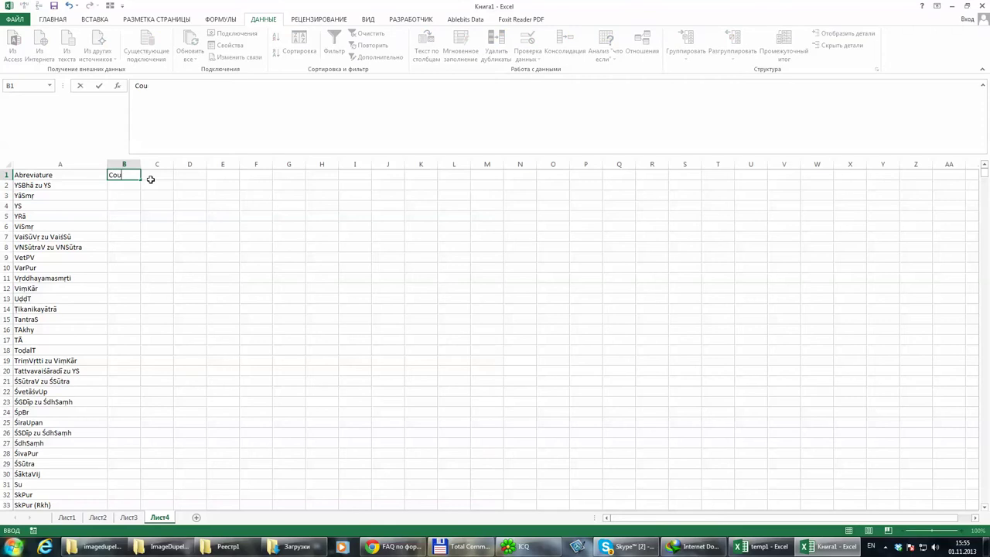
{"action": "type", "text": "nt"}
{"action": "key", "text": "Return"}
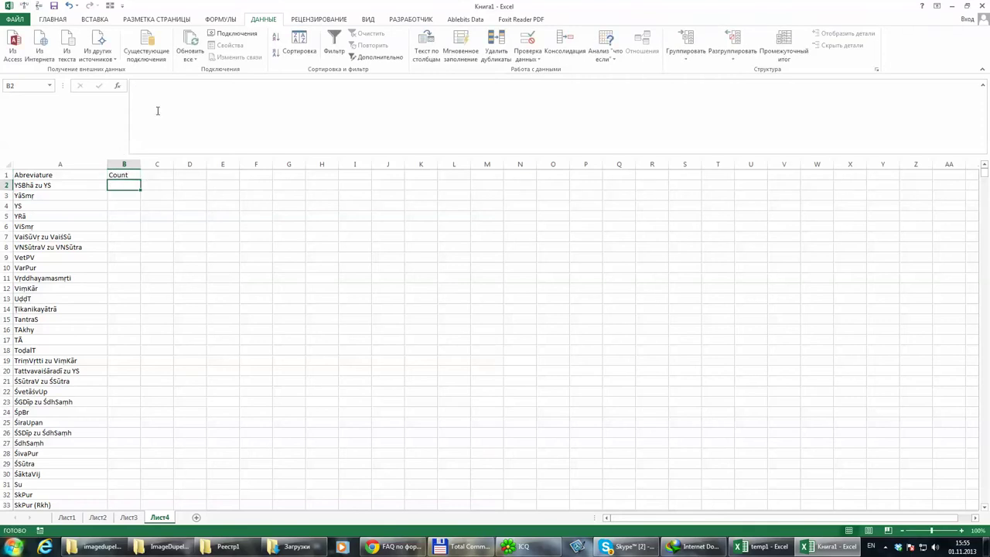
Step: Enter the formula =СЧЁТЕСЛИ(Лист3!B:B;Лист4!A2) in B2 to count the abbreviation's occurrences
{"action": "left_click", "coordinate": [157, 110]}
{"action": "type", "text": "="}
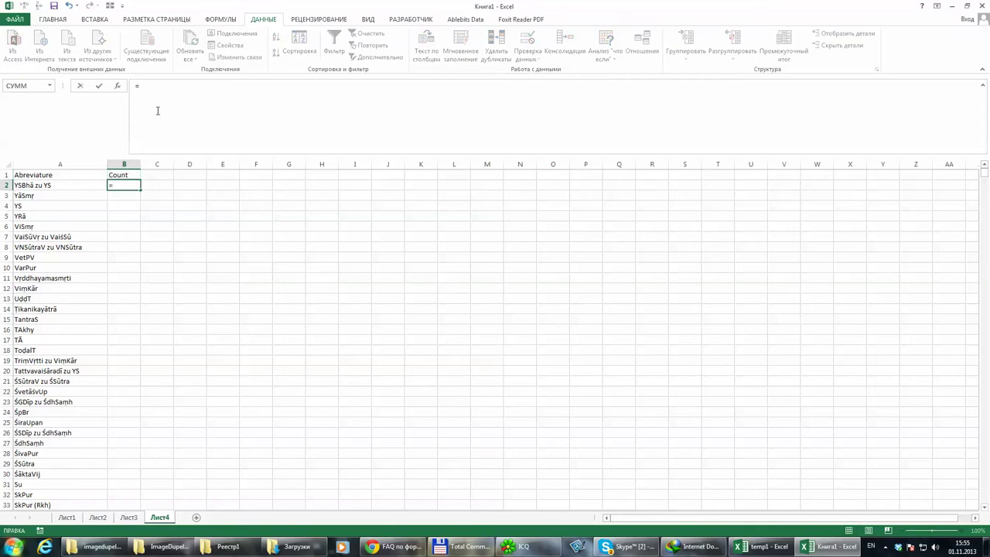
{"action": "type", "text": "cx"}
{"action": "key", "text": "BackSpace"}
{"action": "key", "text": "BackSpace"}
{"action": "type", "text": "сч"}
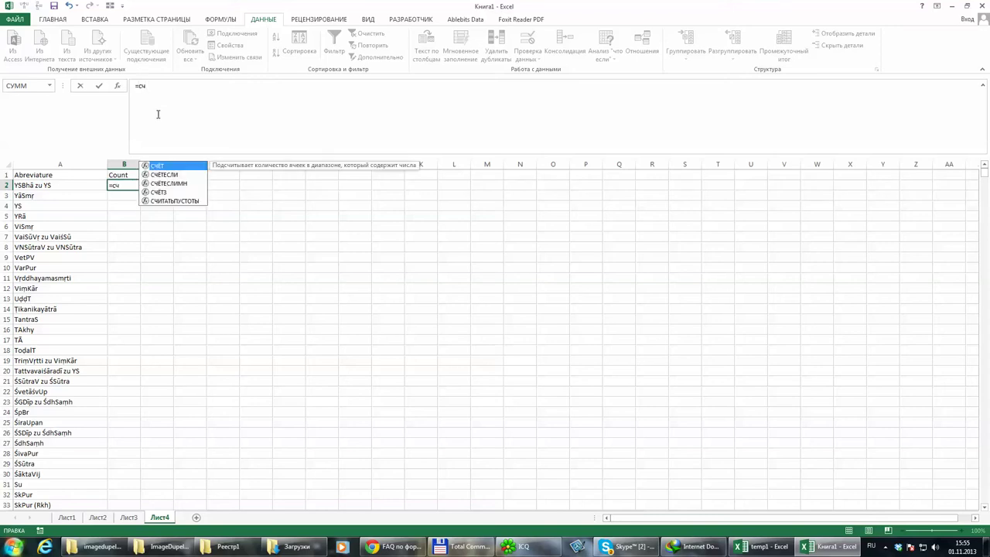
{"action": "left_click", "coordinate": [163, 177]}
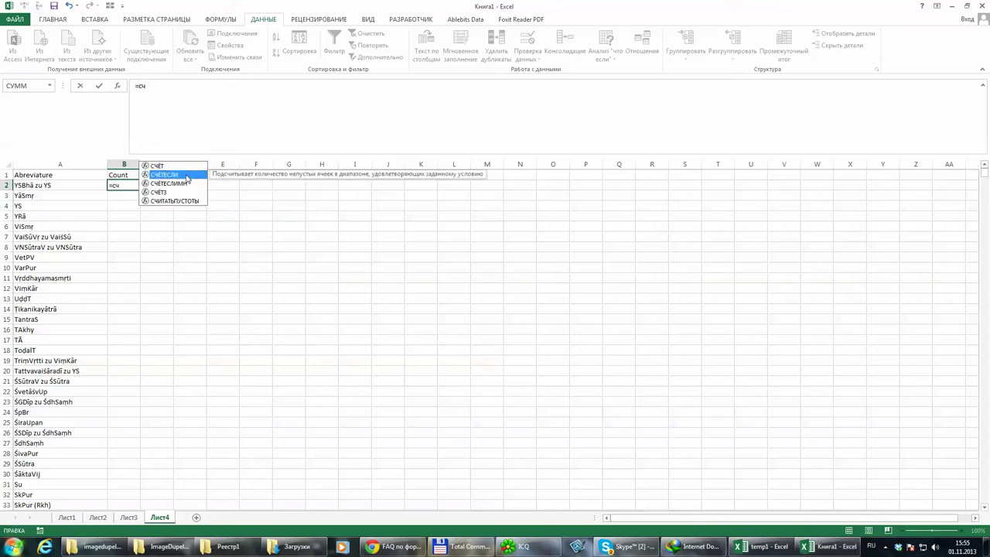
{"action": "double_click", "coordinate": [186, 179]}
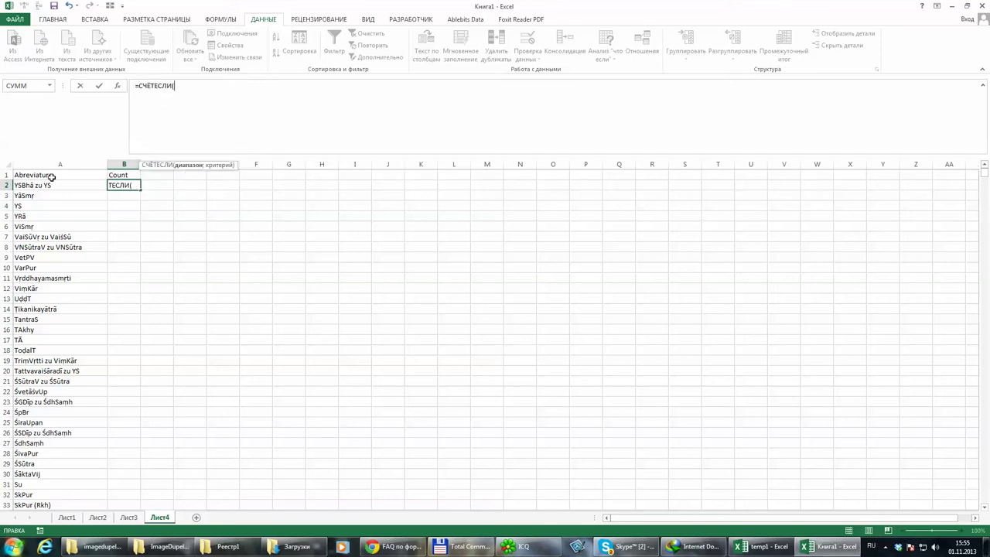
{"action": "left_click", "coordinate": [129, 517]}
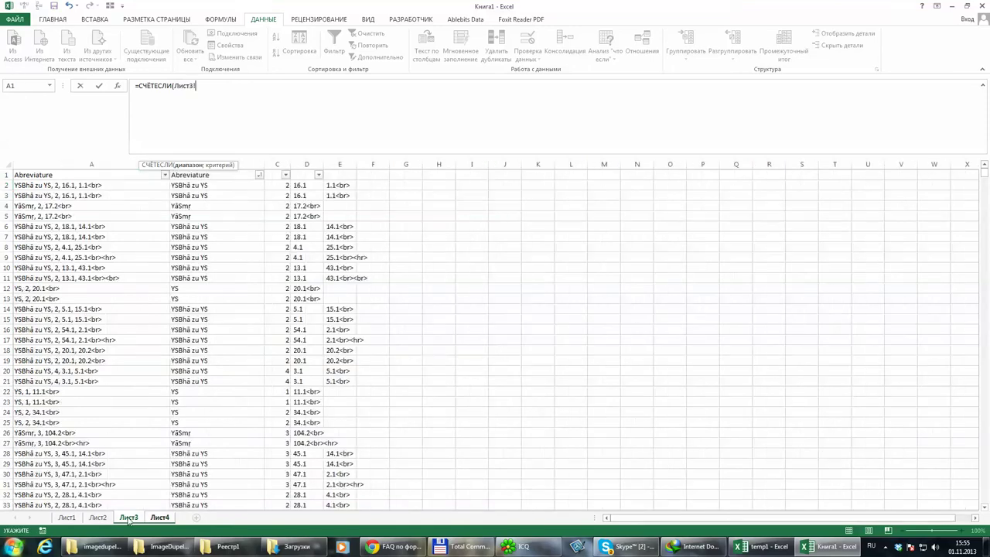
{"action": "left_click", "coordinate": [203, 161]}
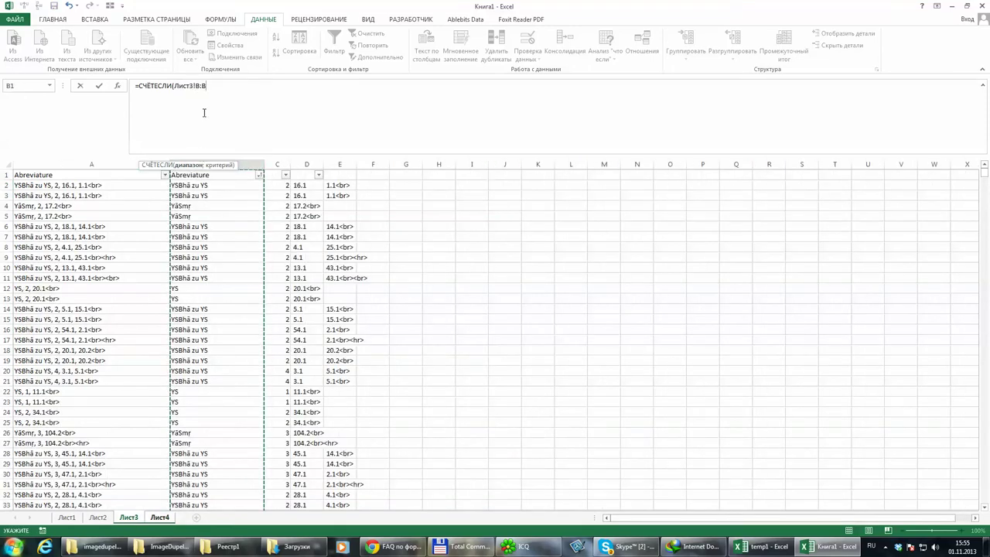
{"action": "type", "text": ";"}
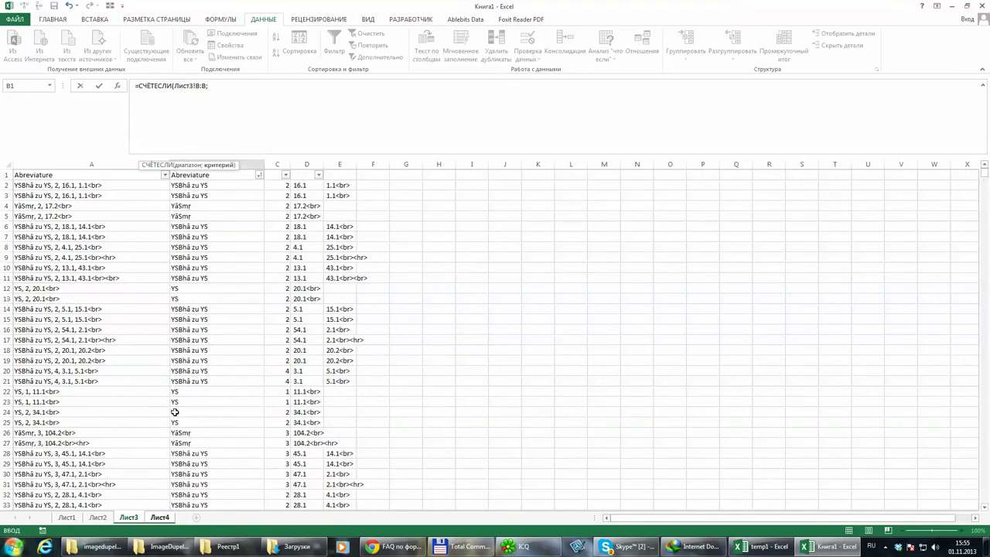
{"action": "left_click", "coordinate": [160, 517]}
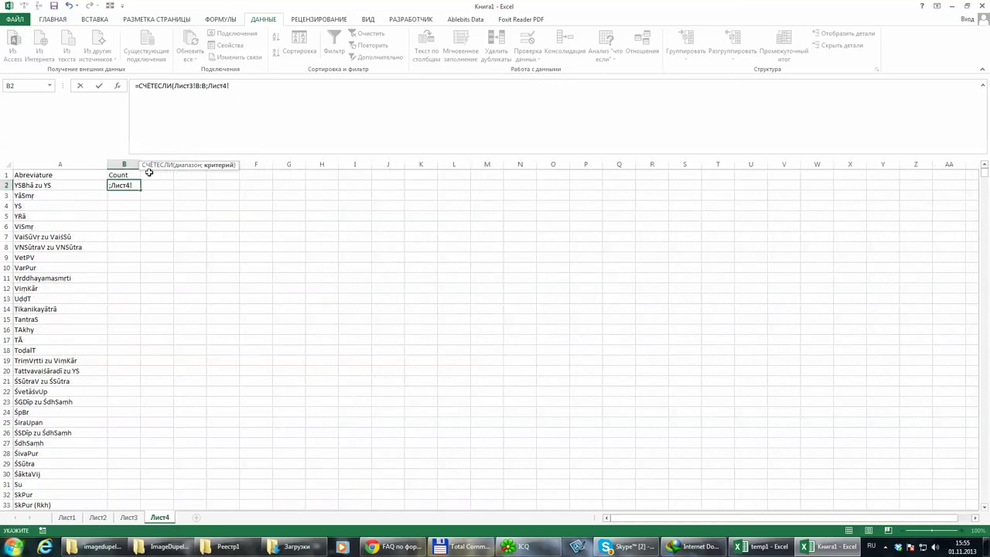
{"action": "left_click", "coordinate": [70, 185]}
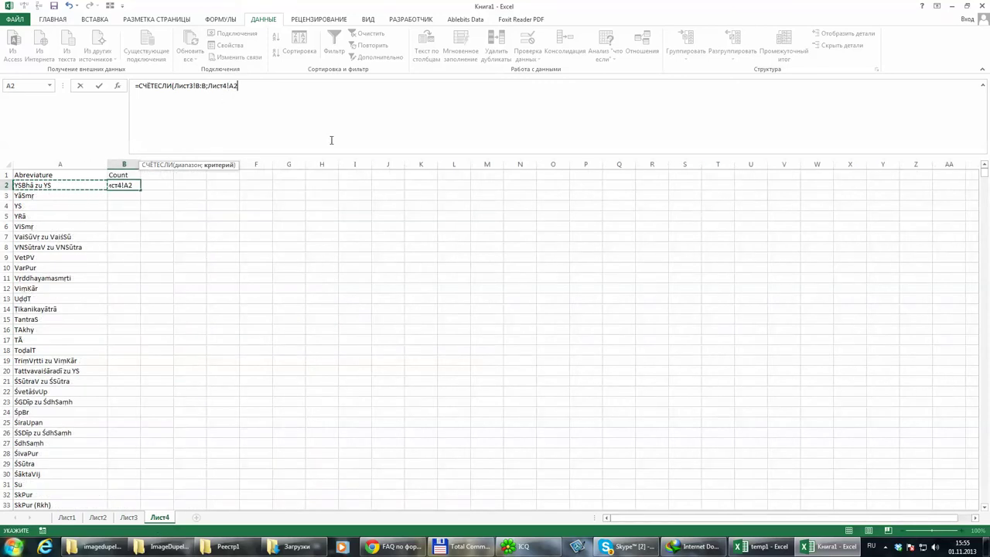
{"action": "type", "text": ")"}
{"action": "key", "text": "Return"}
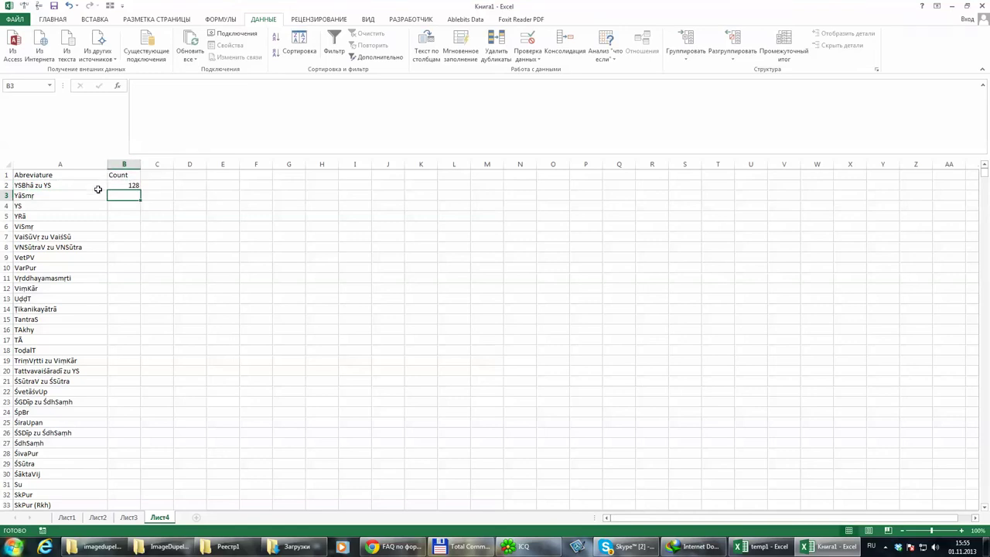
Step: Copy the counting formula from B2 down column B to the last abbreviation in row 166
{"action": "key", "text": "Up"}
{"action": "key", "text": "ctrl+c"}
{"action": "key", "text": "Left"}
{"action": "key", "text": "ctrl+Down"}
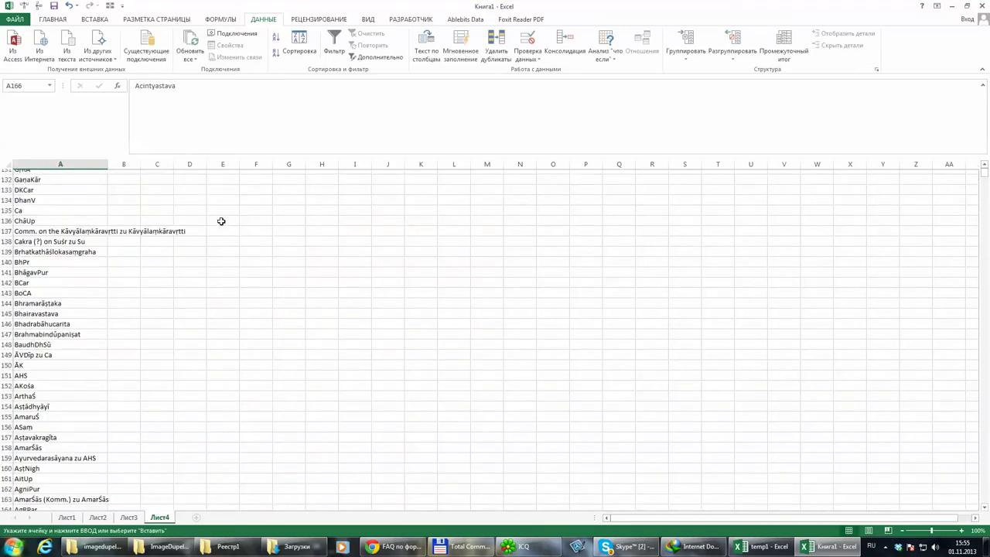
{"action": "key", "text": "Right"}
{"action": "key", "text": "ctrl+shift+Up"}
{"action": "key", "text": "ctrl+v"}
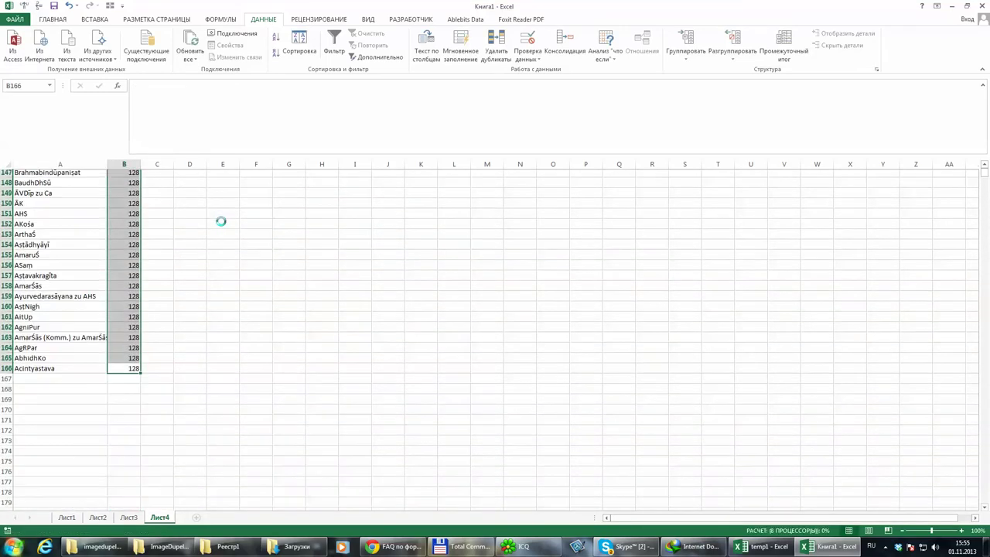
{"action": "scroll", "coordinate": [204, 260], "scroll_direction": "up", "scroll_amount": 20}
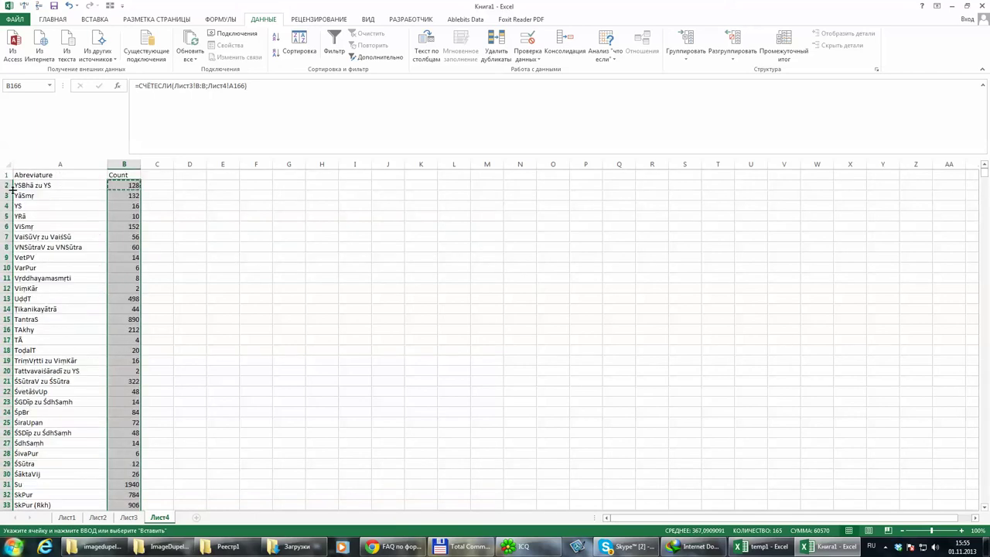
Step: Add a filter to the header row with Abreviature and Count
{"action": "left_click", "coordinate": [7, 174]}
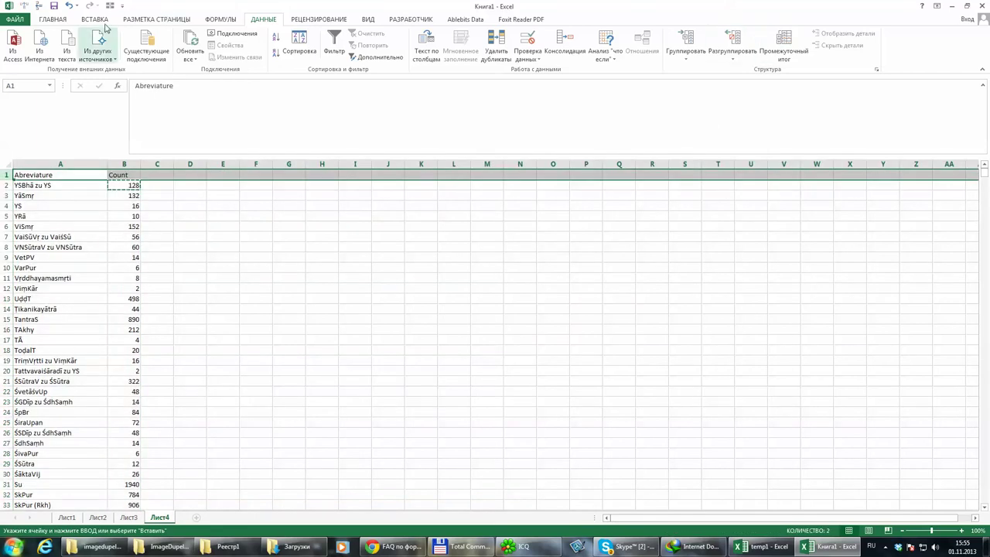
{"action": "left_click", "coordinate": [53, 20]}
{"action": "left_click", "coordinate": [944, 50]}
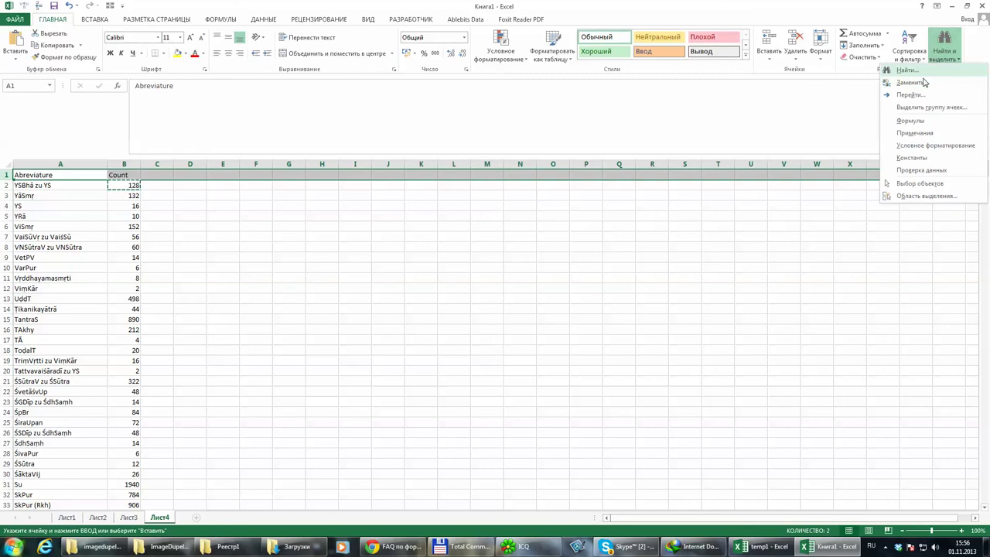
{"action": "left_click", "coordinate": [910, 54]}
{"action": "left_click", "coordinate": [908, 110]}
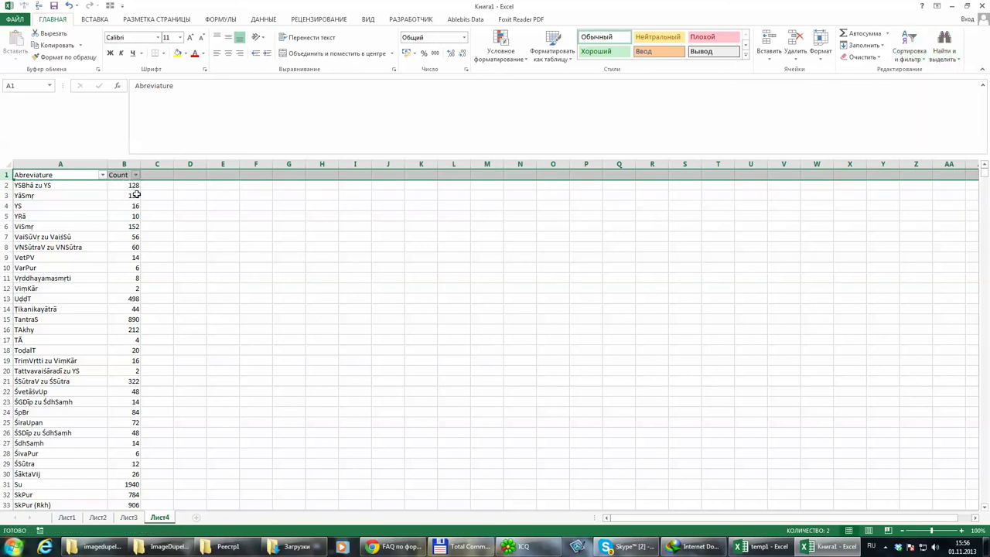
Step: Replace the formulas in the Count column B with their values by copying and pasting as values
{"action": "left_click", "coordinate": [136, 175]}
{"action": "left_click", "coordinate": [124, 164]}
{"action": "left_click", "coordinate": [124, 164]}
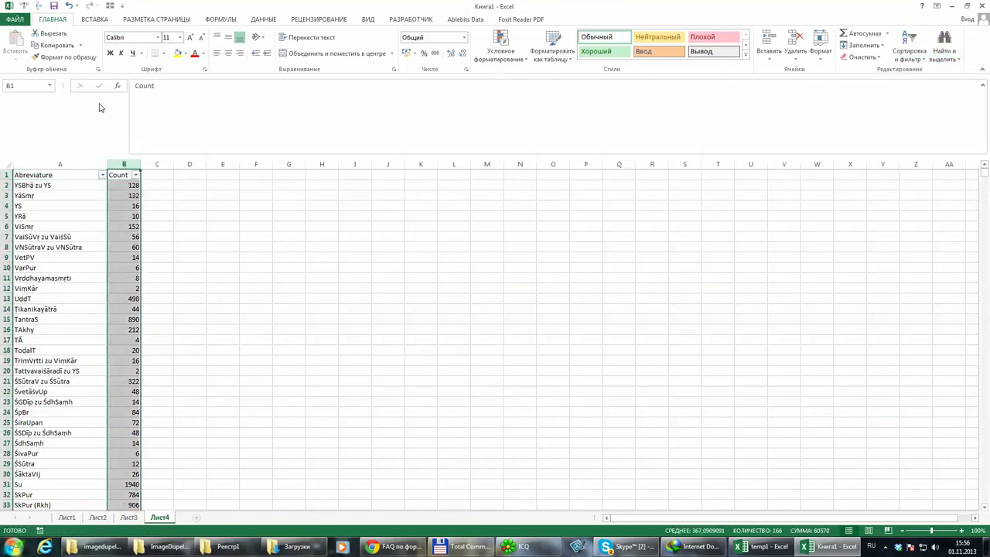
{"action": "left_click", "coordinate": [37, 45]}
{"action": "left_click", "coordinate": [15, 56]}
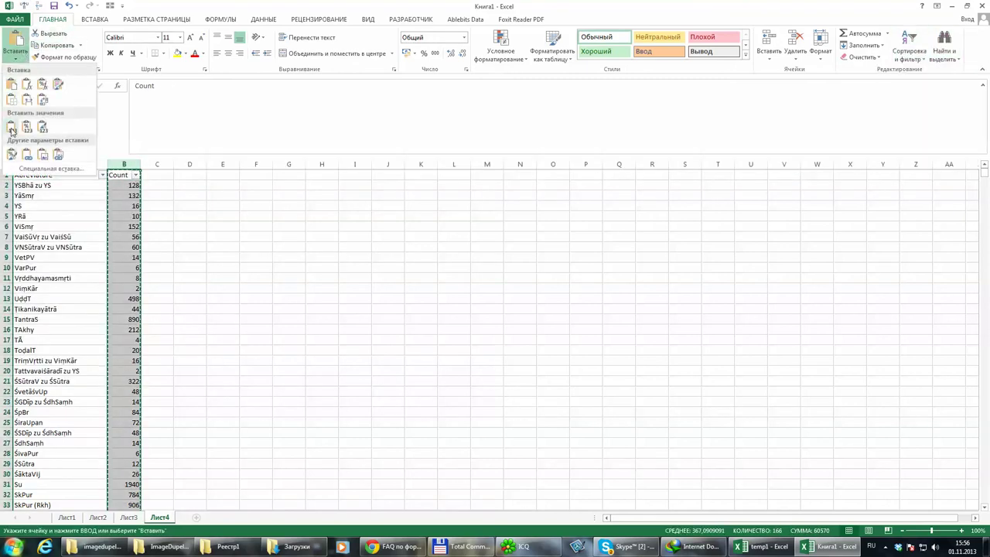
{"action": "left_click", "coordinate": [11, 129]}
{"action": "left_click", "coordinate": [157, 226]}
Step: Sort the list by Count in ascending order and review it down to the last abbreviation
{"action": "left_click", "coordinate": [135, 176]}
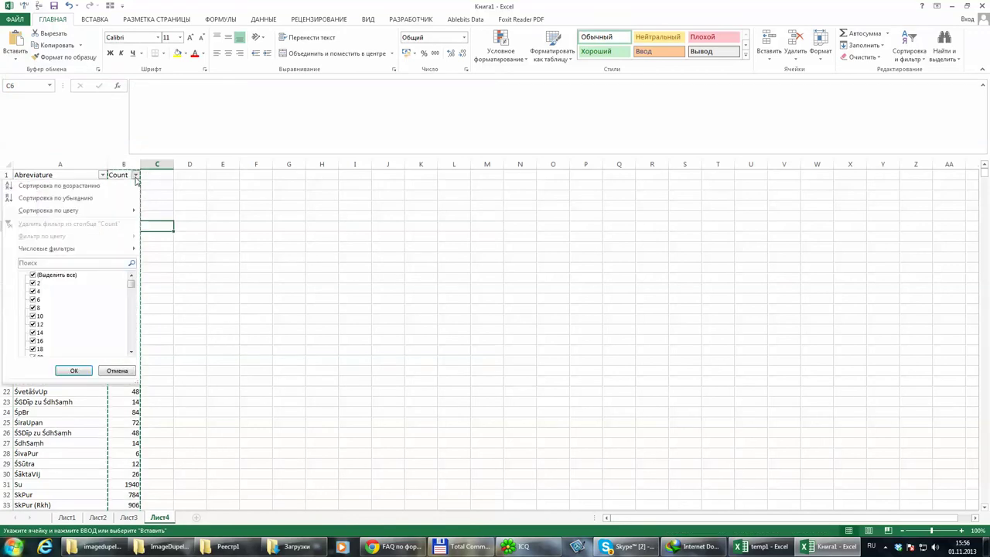
{"action": "left_click", "coordinate": [118, 184]}
{"action": "left_click", "coordinate": [30, 225]}
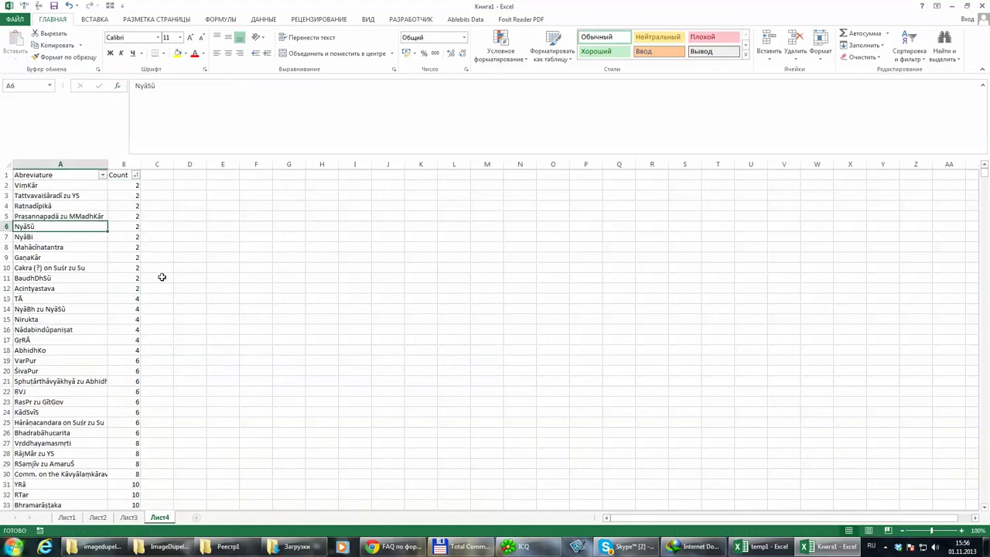
{"action": "scroll", "coordinate": [230, 298], "scroll_direction": "down", "scroll_amount": 20}
{"action": "scroll", "coordinate": [113, 345], "scroll_direction": "down", "scroll_amount": 13}
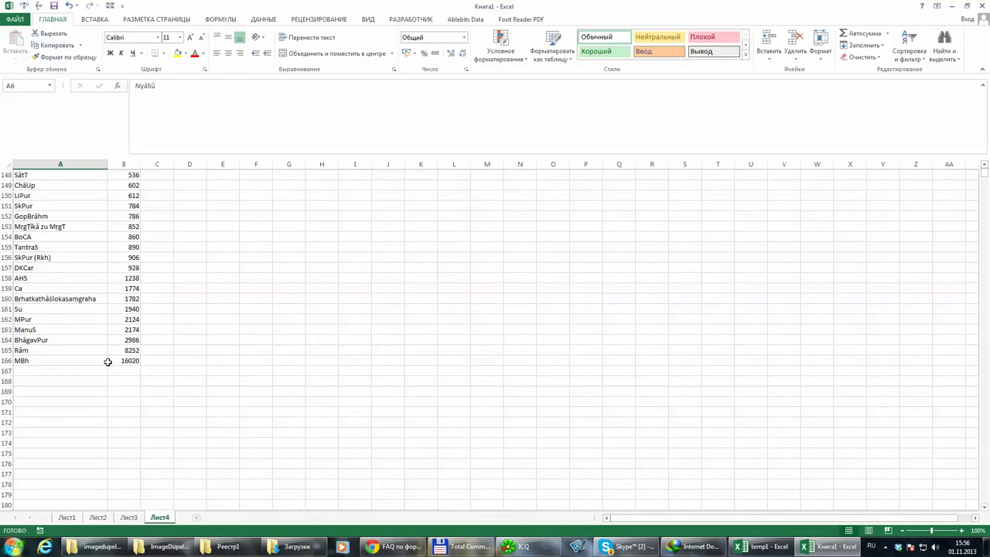
Step: Examine the highest-count sources in the last rows, including Rām and MBh, and review the sorted list back up toward its beginning
{"action": "left_click", "coordinate": [50, 299]}
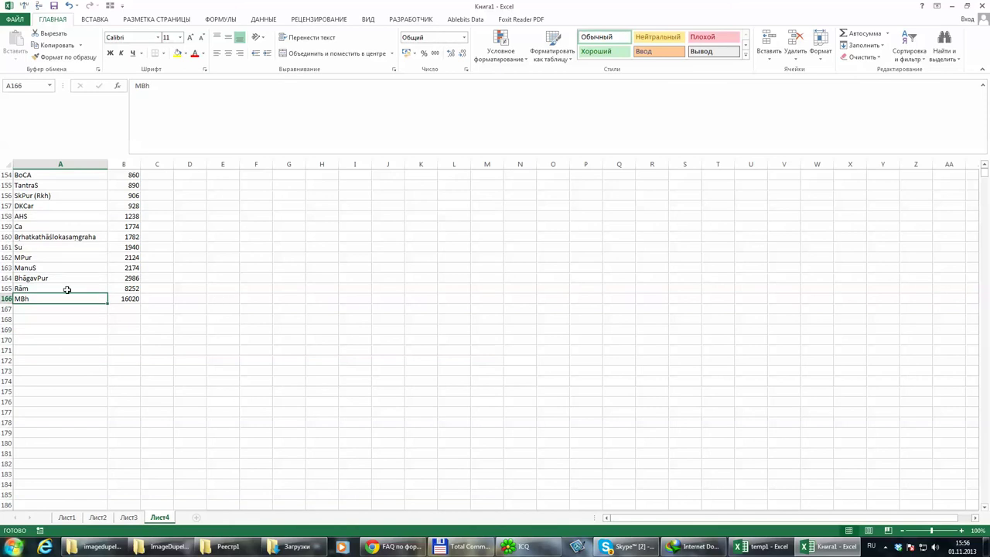
{"action": "left_click", "coordinate": [43, 280]}
{"action": "left_click", "coordinate": [43, 306]}
{"action": "left_click", "coordinate": [65, 286]}
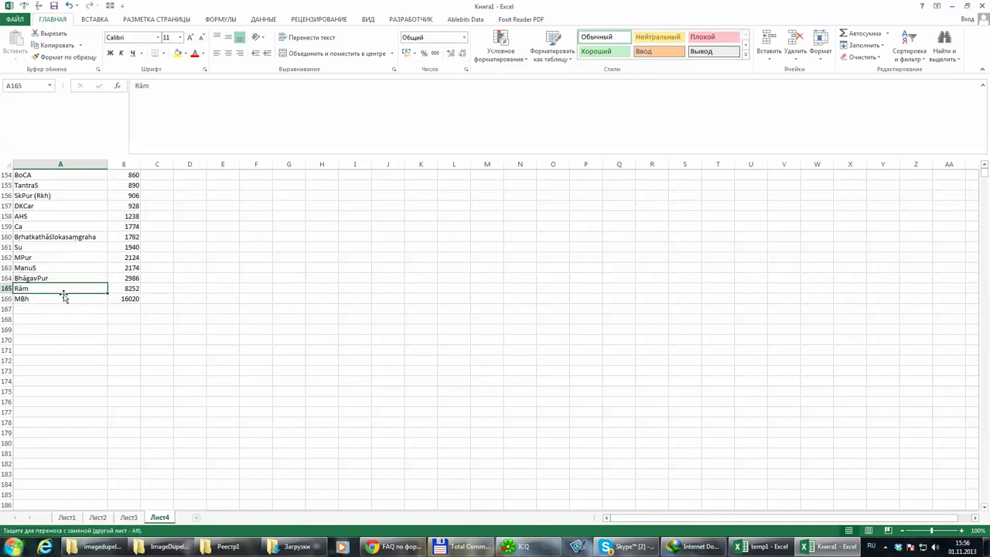
{"action": "left_click", "coordinate": [69, 303]}
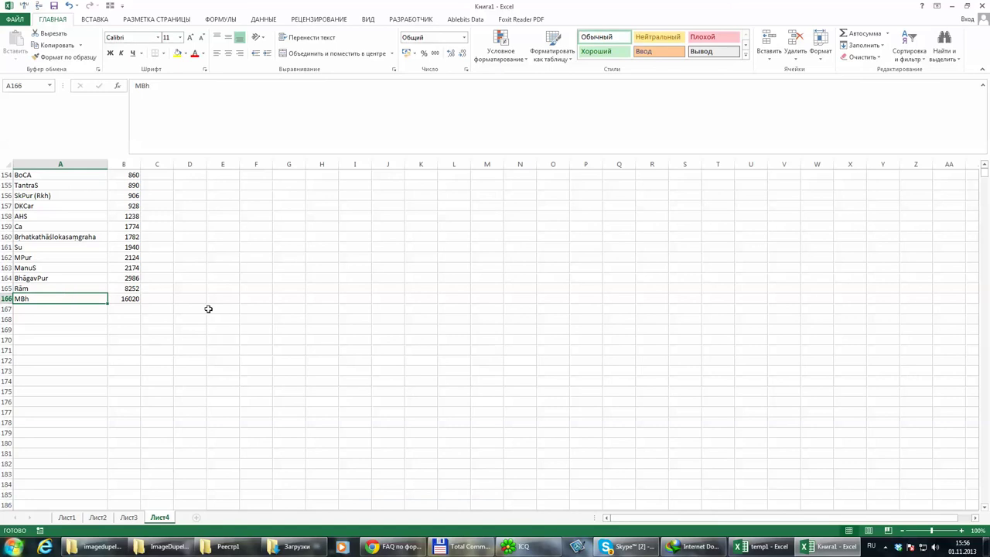
{"action": "left_click", "coordinate": [208, 308]}
{"action": "left_click", "coordinate": [162, 277]}
{"action": "scroll", "coordinate": [258, 279], "scroll_direction": "up", "scroll_amount": 2}
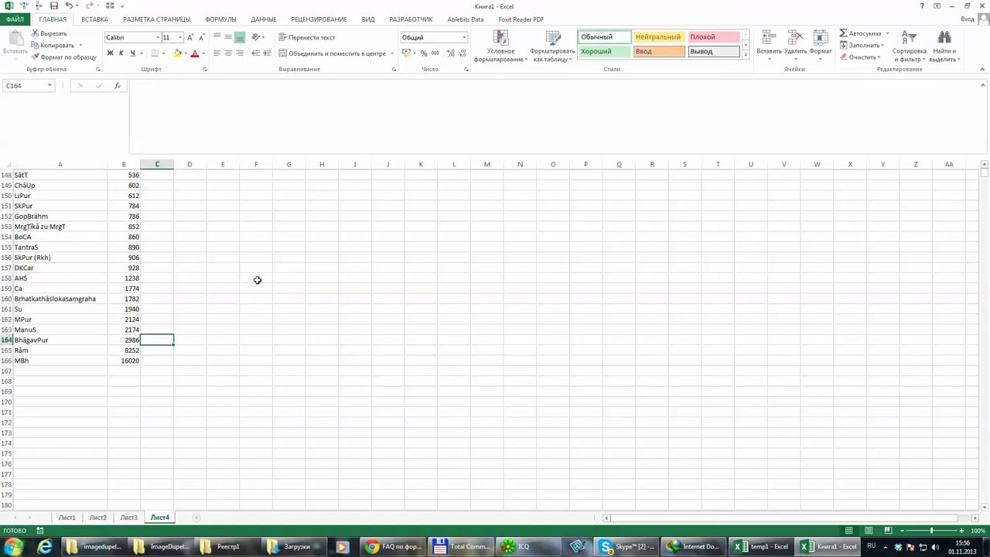
{"action": "scroll", "coordinate": [258, 280], "scroll_direction": "up", "scroll_amount": 20}
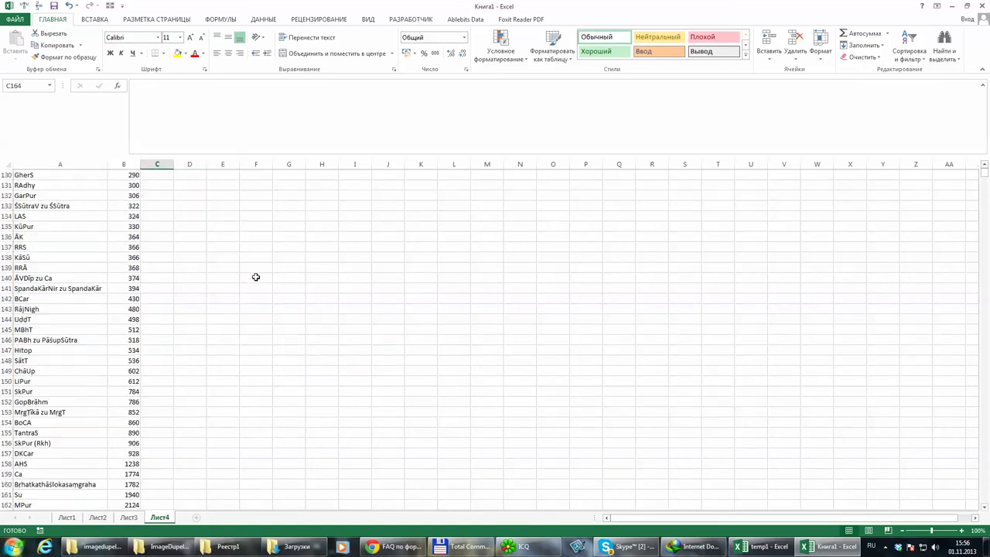
{"action": "scroll", "coordinate": [495, 255], "scroll_direction": "up", "scroll_amount": 9}
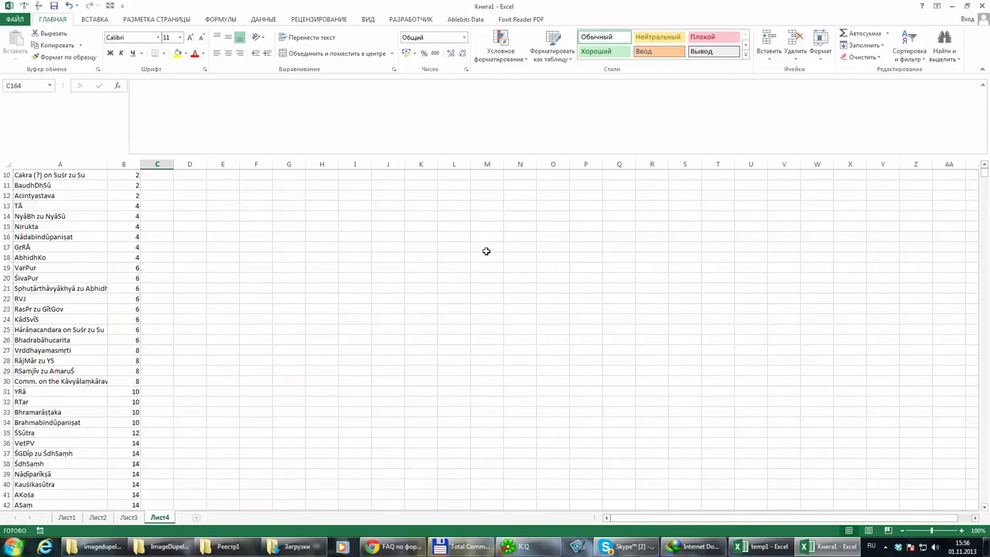